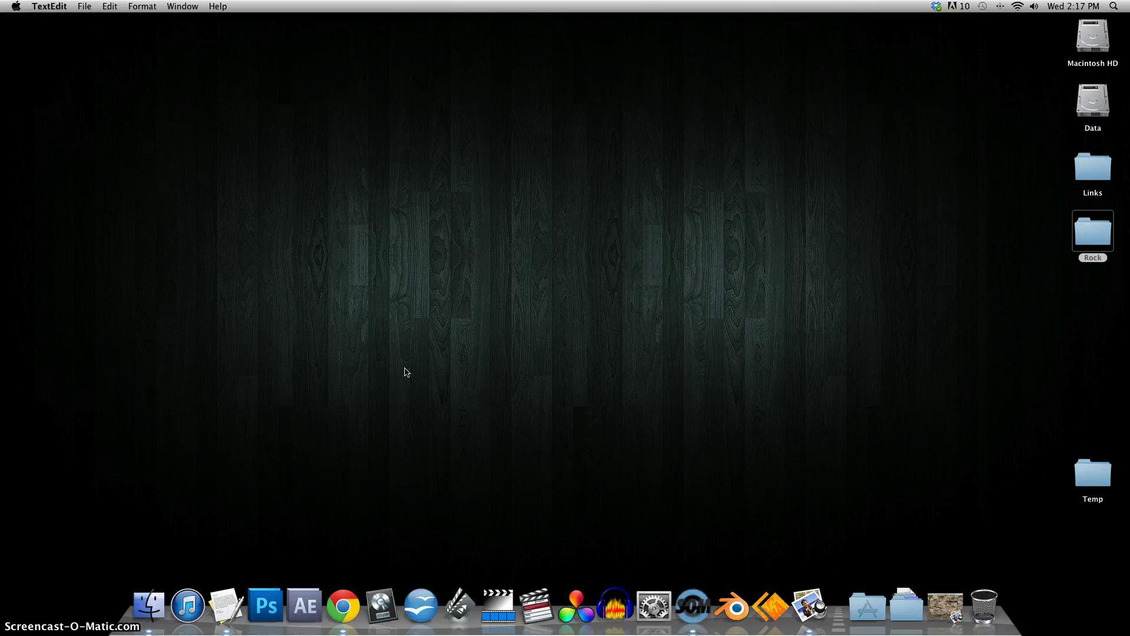
Step: Restore the RocksArid0029_2_L.jpg rock photo in Preview, look it over, then close it
{"action": "left_click", "coordinate": [945, 607]}
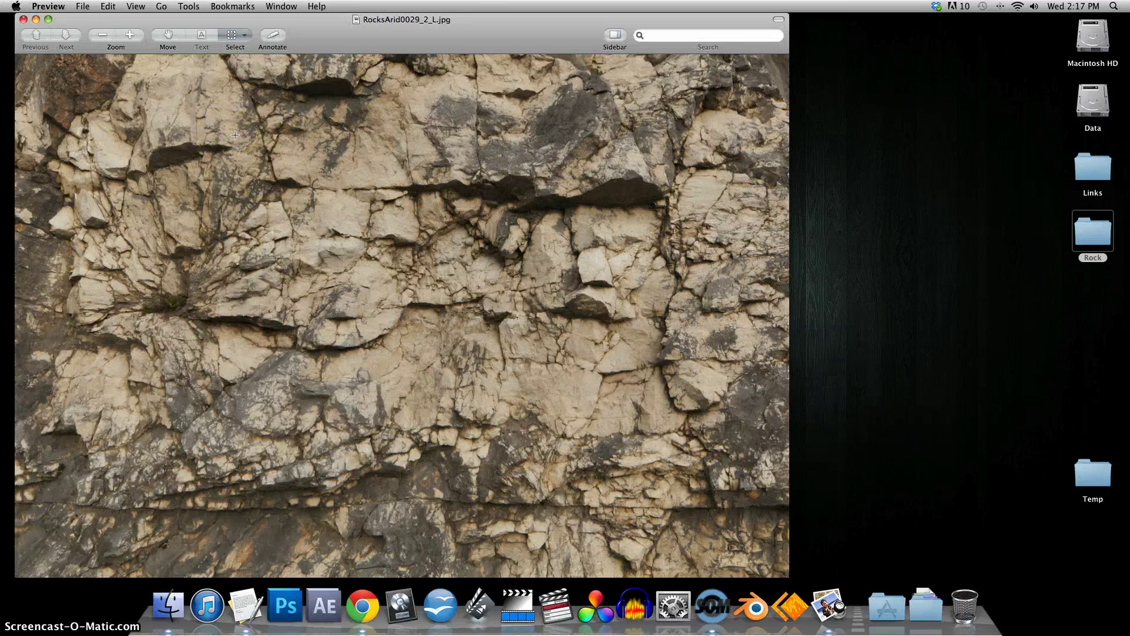
{"action": "left_click", "coordinate": [393, 286]}
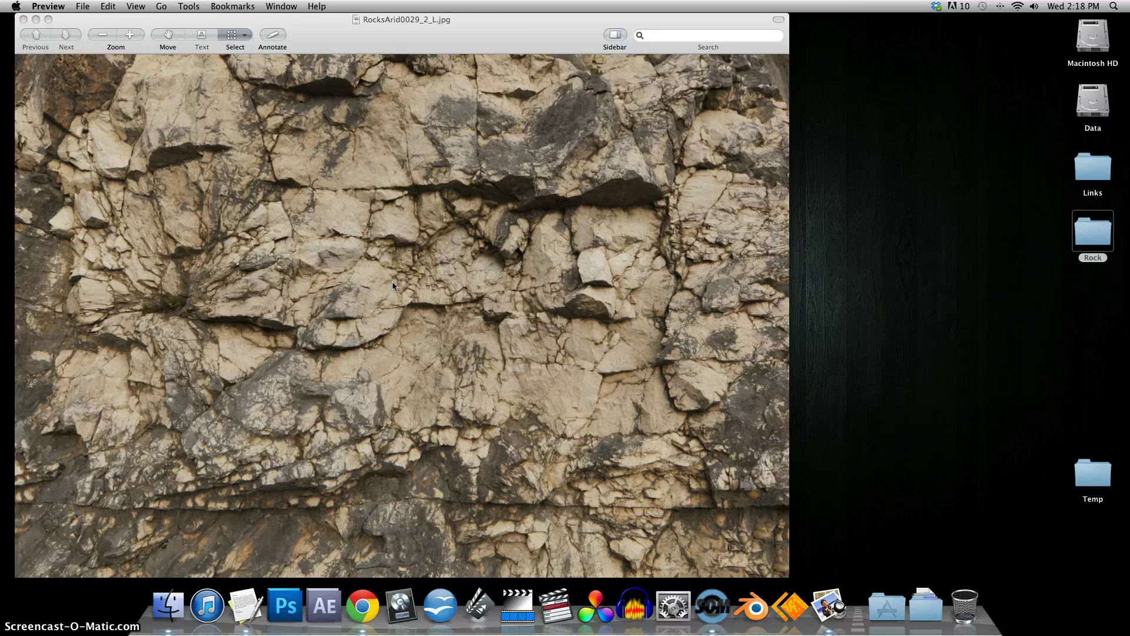
{"action": "left_click", "coordinate": [402, 307]}
{"action": "left_click", "coordinate": [24, 20]}
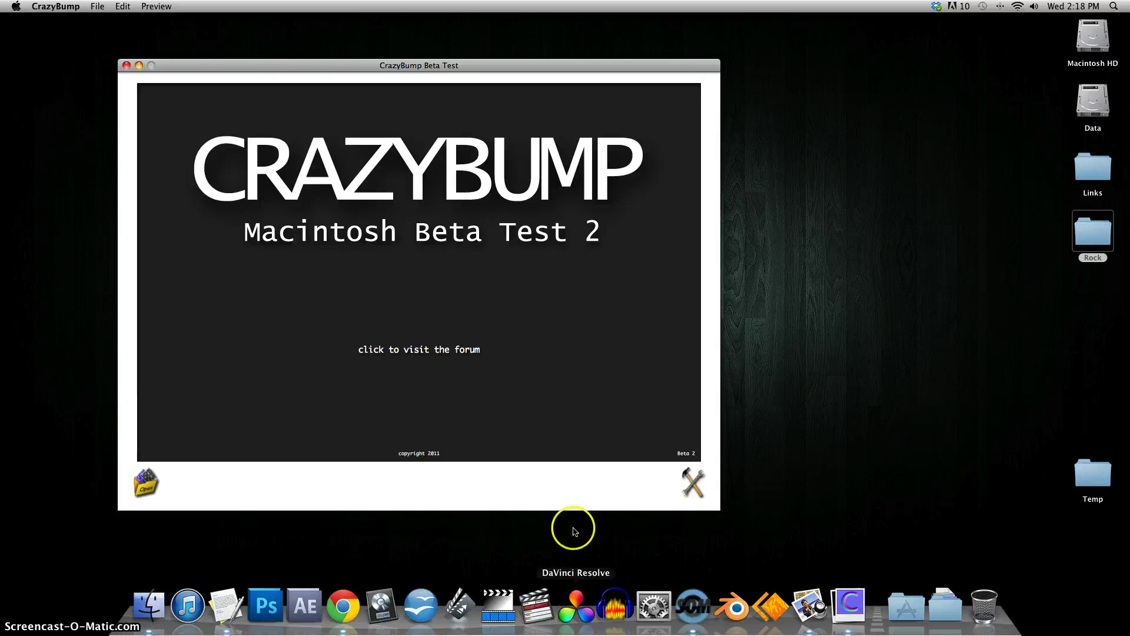
Step: Load the rock JPG from the Rock folder into CrazyBump and keep the right-hand shape
{"action": "left_click", "coordinate": [139, 489]}
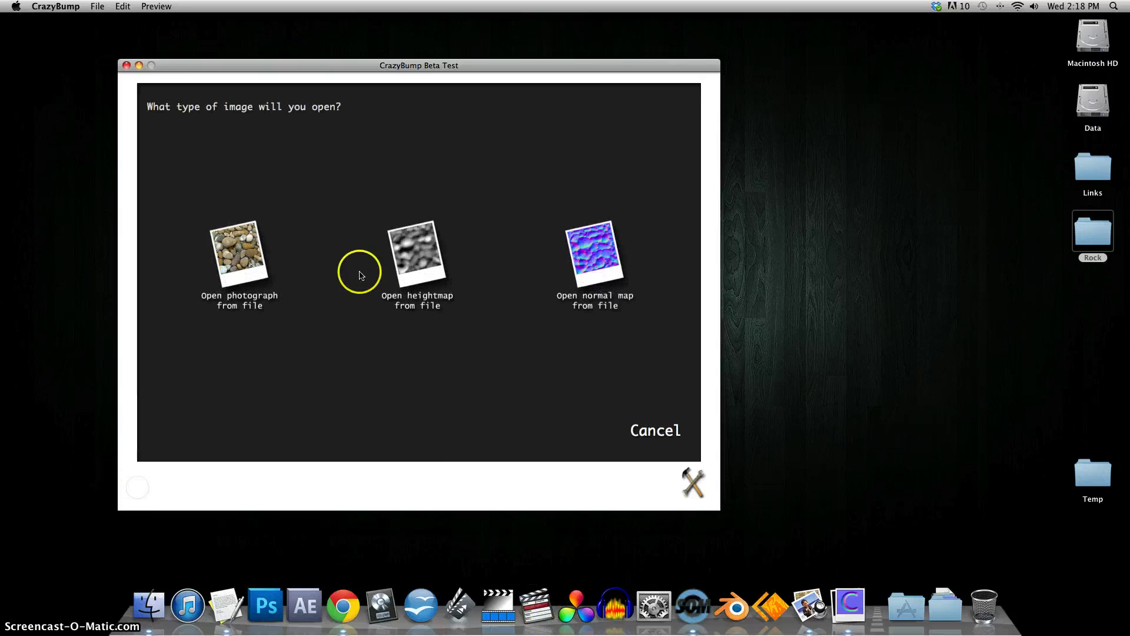
{"action": "left_click", "coordinate": [224, 259]}
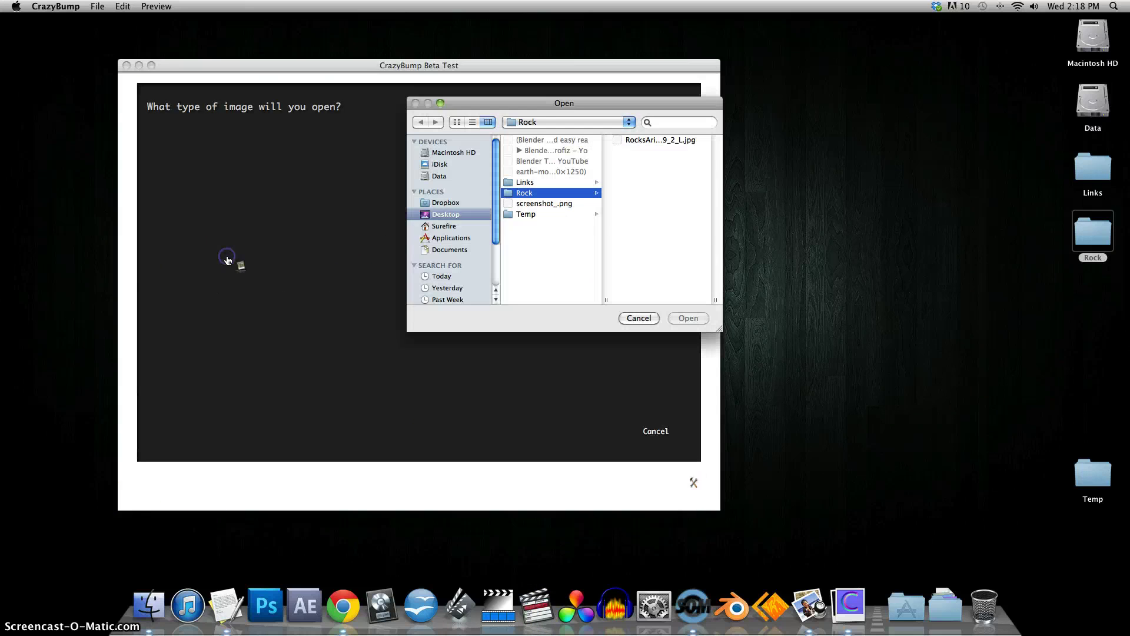
{"action": "left_click", "coordinate": [633, 142]}
{"action": "left_click", "coordinate": [688, 318]}
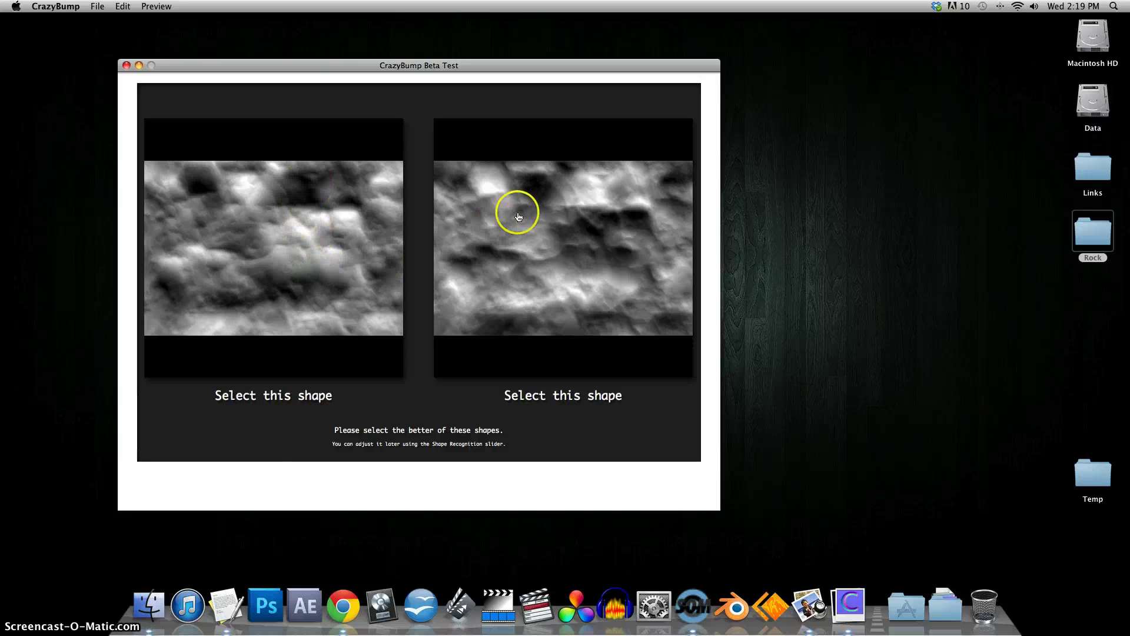
{"action": "left_click", "coordinate": [556, 265]}
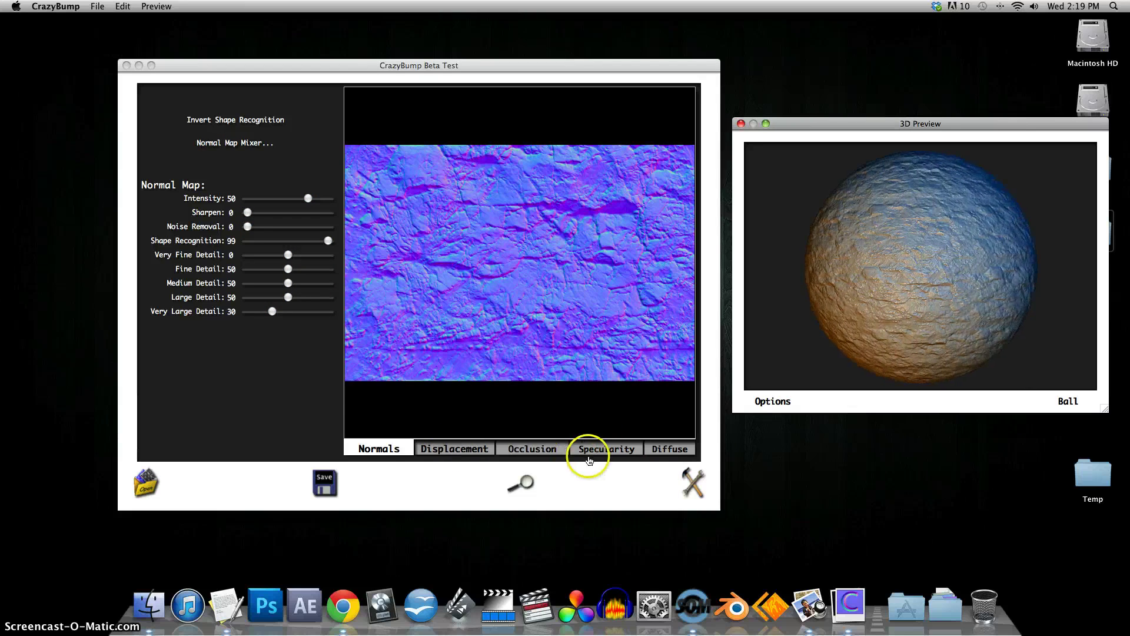
Step: Save the rock's diffuse map as RocksArid0029_2_L_COLOR in the Rock folder
{"action": "left_click", "coordinate": [677, 449]}
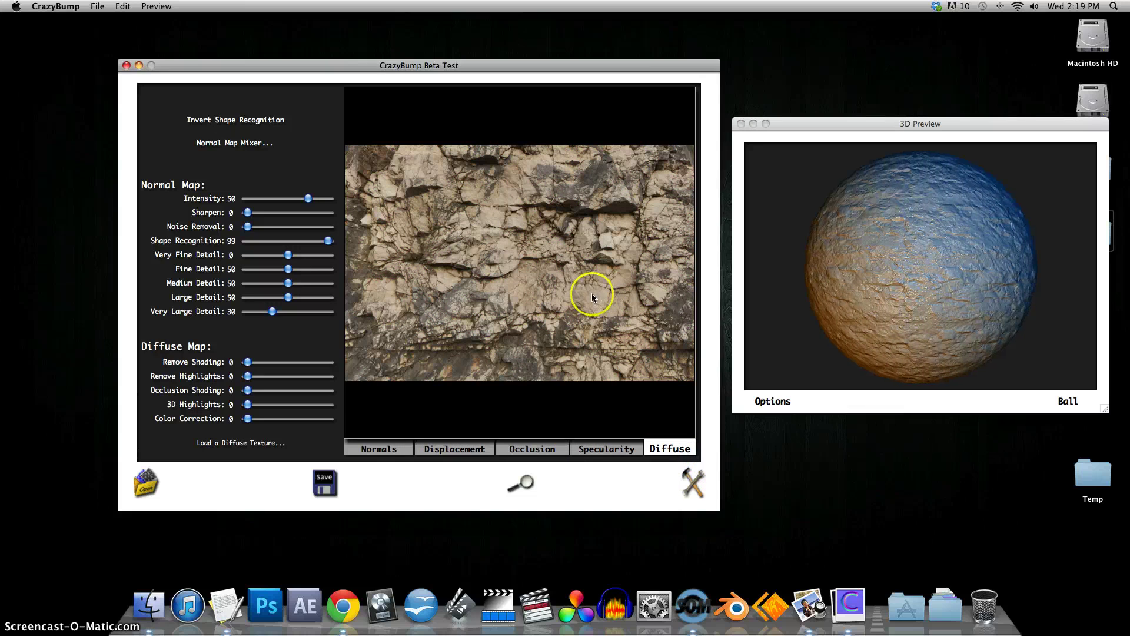
{"action": "left_click", "coordinate": [323, 486]}
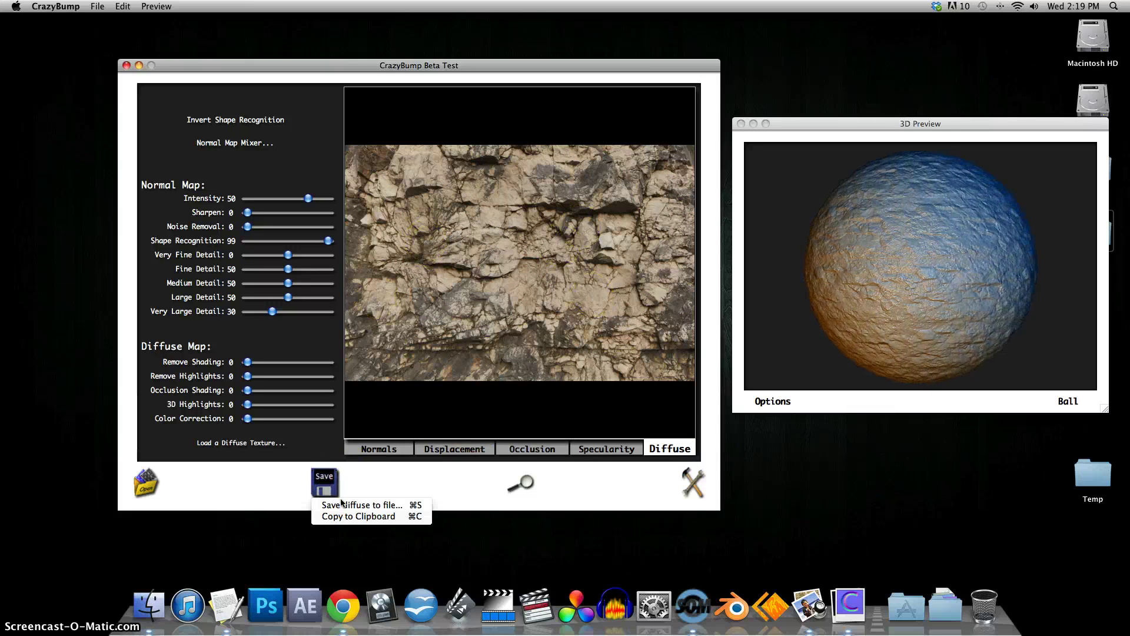
{"action": "left_click", "coordinate": [342, 508]}
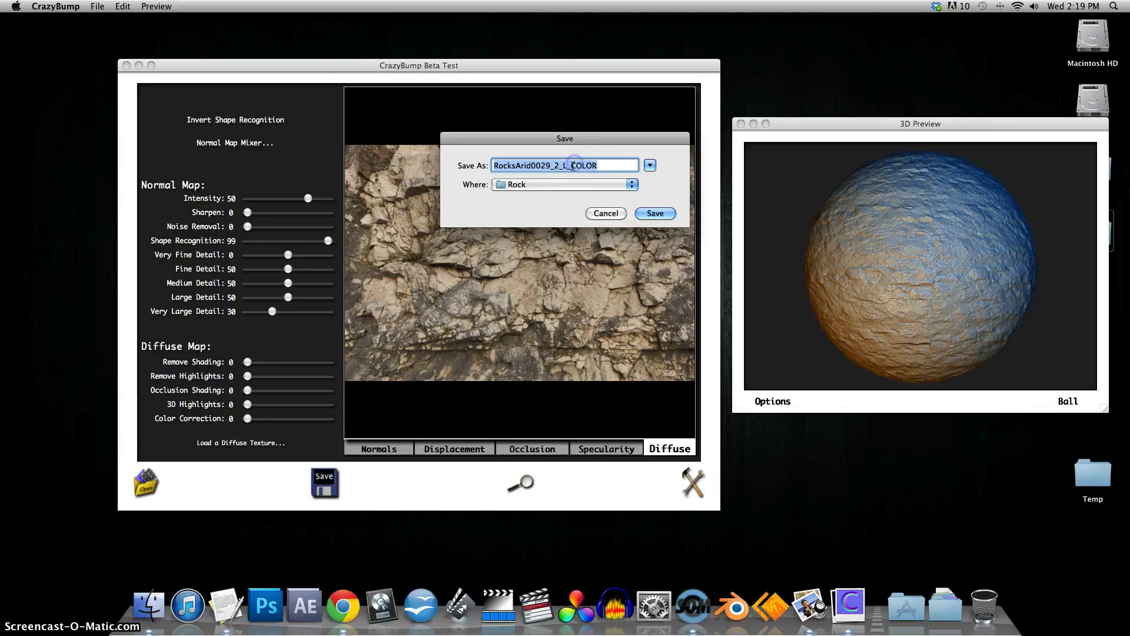
{"action": "left_click", "coordinate": [574, 166]}
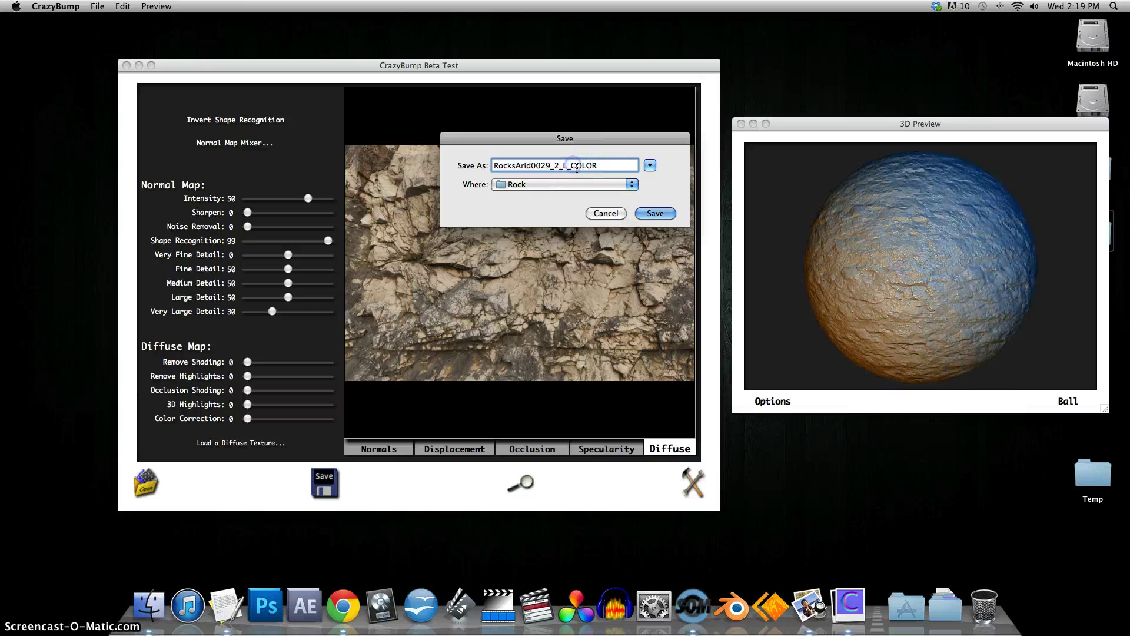
{"action": "left_click", "coordinate": [653, 213]}
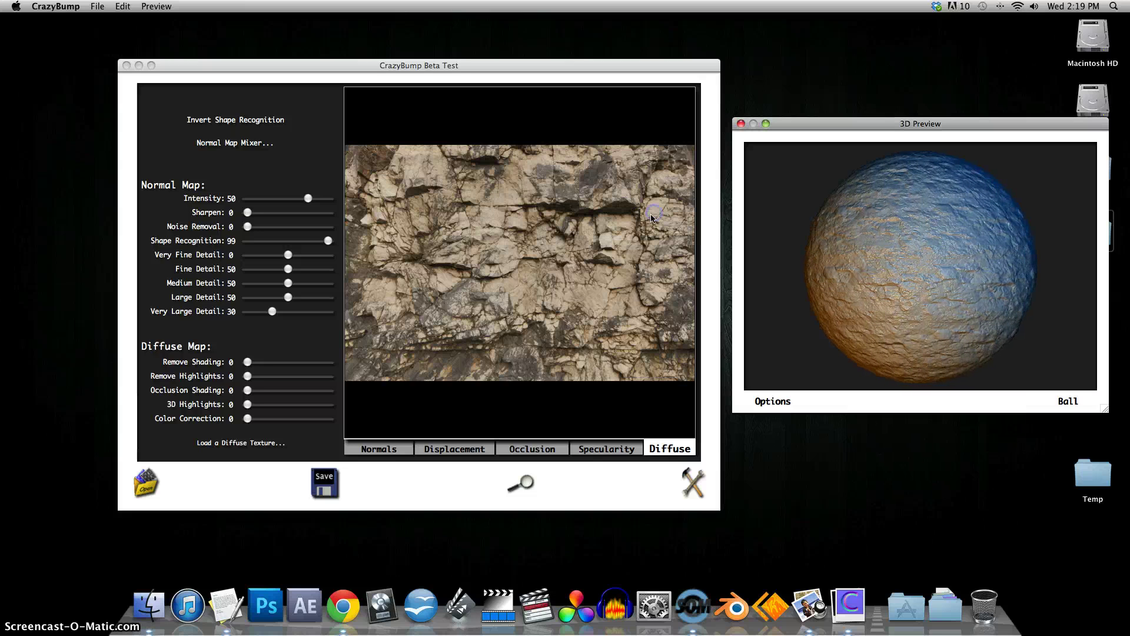
{"action": "left_click", "coordinate": [445, 449]}
Step: On the displacement map, adjust the Medium Detail level and raise the Large Detail level
{"action": "left_click", "coordinate": [661, 437]}
{"action": "left_click", "coordinate": [470, 449]}
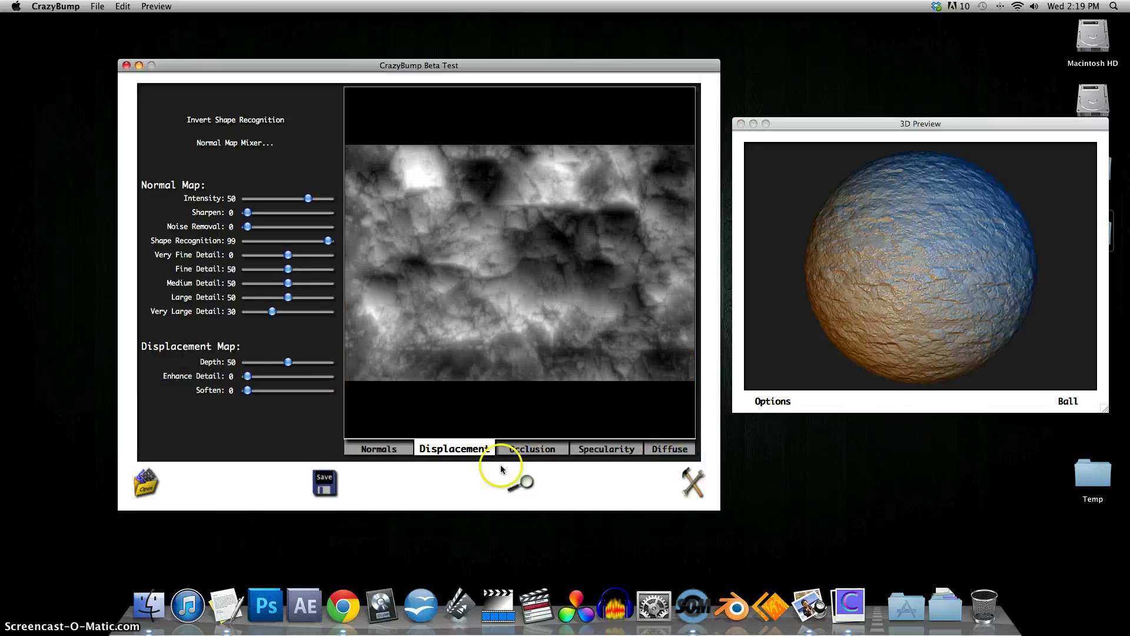
{"action": "left_click", "coordinate": [285, 304]}
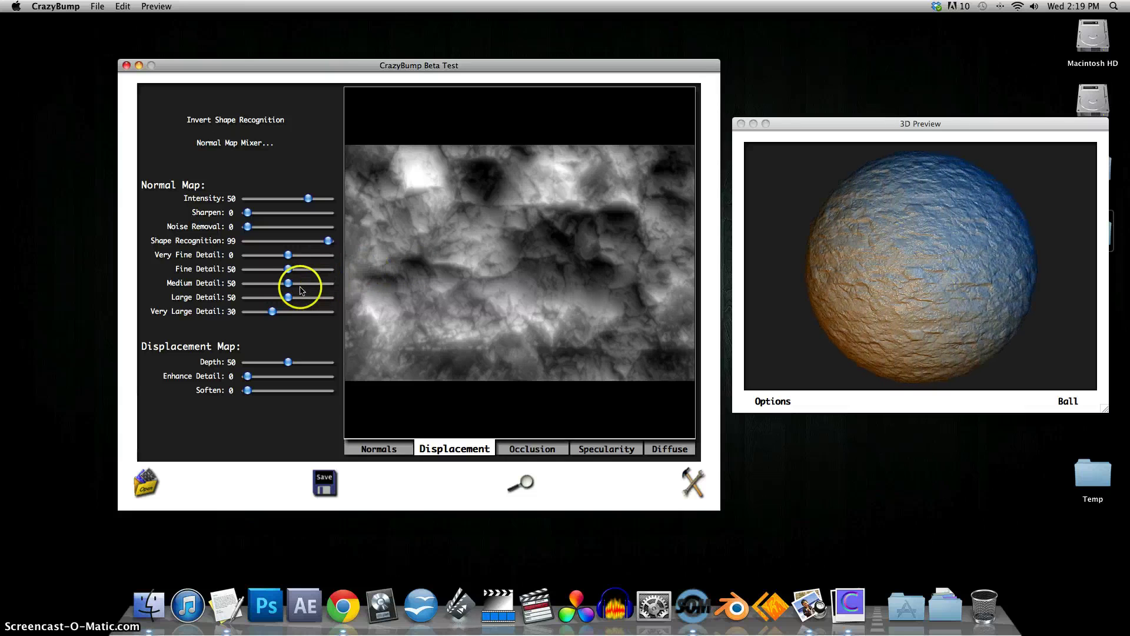
{"action": "left_click_drag", "start_coordinate": [288, 297], "coordinate": [299, 299]}
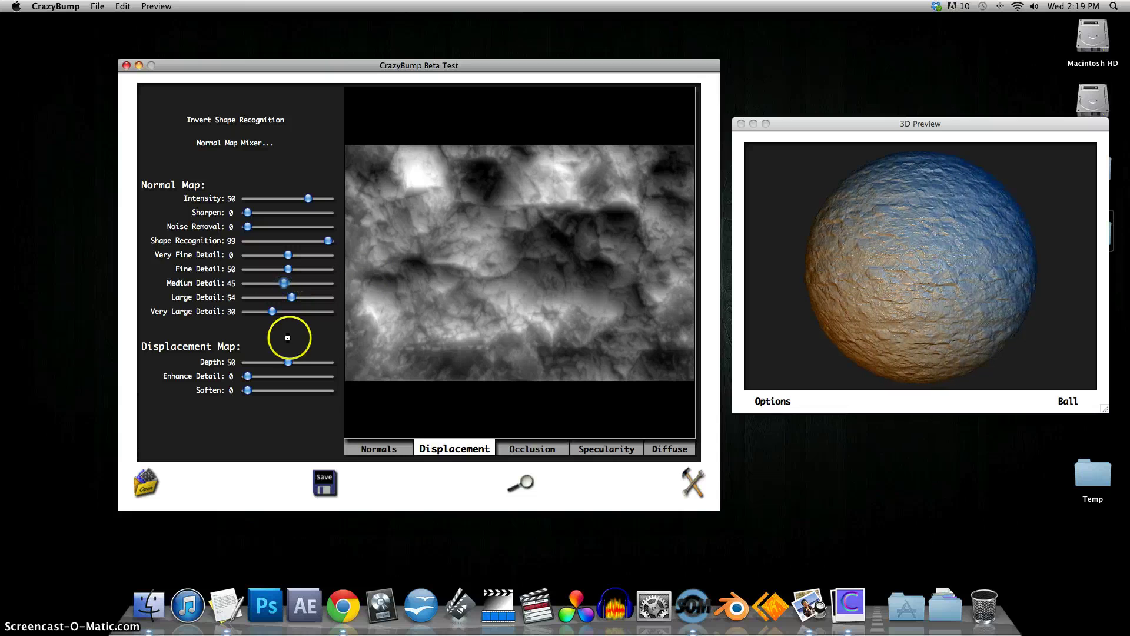
Step: Save the displacement map as RocksArid0029_2_L_DISP in Rock and quit CrazyBump
{"action": "left_click", "coordinate": [326, 491]}
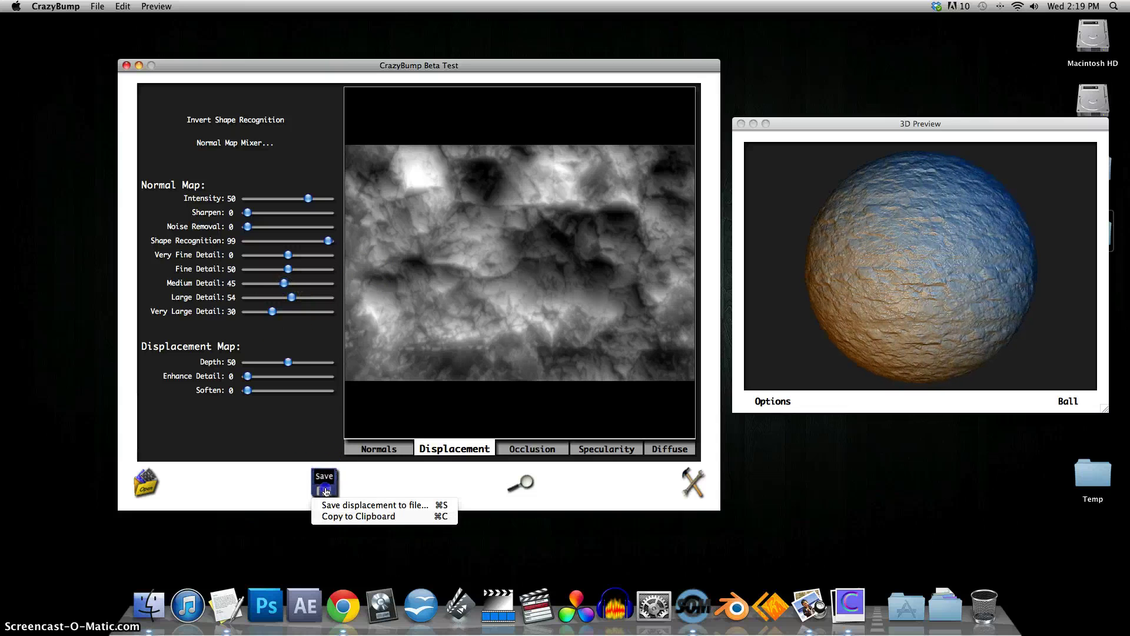
{"action": "left_click", "coordinate": [352, 508]}
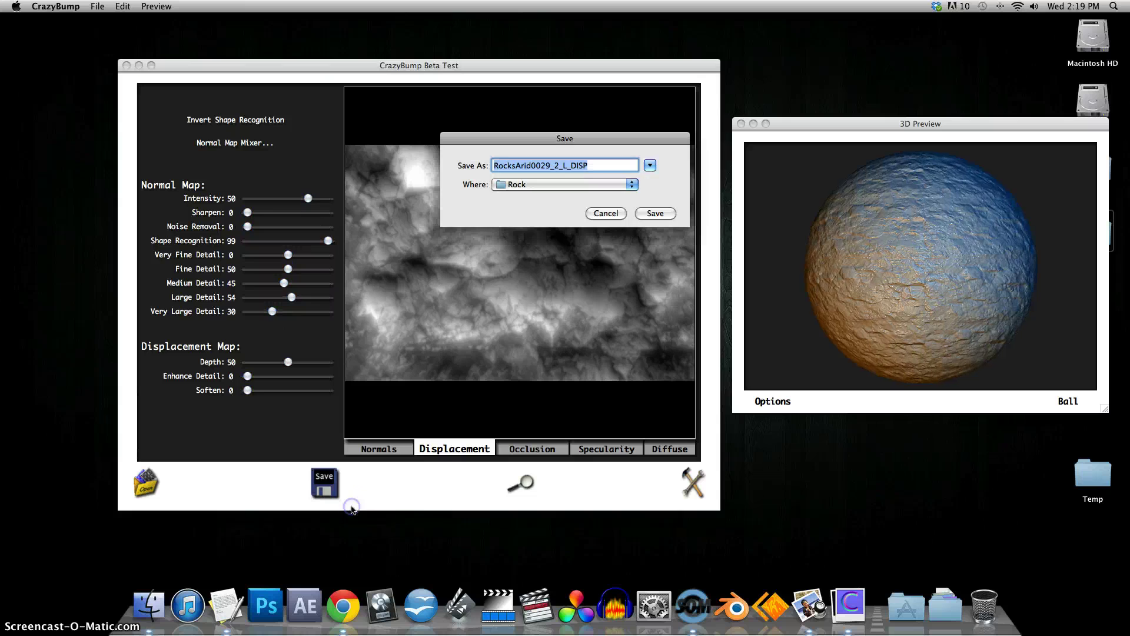
{"action": "left_click", "coordinate": [651, 213]}
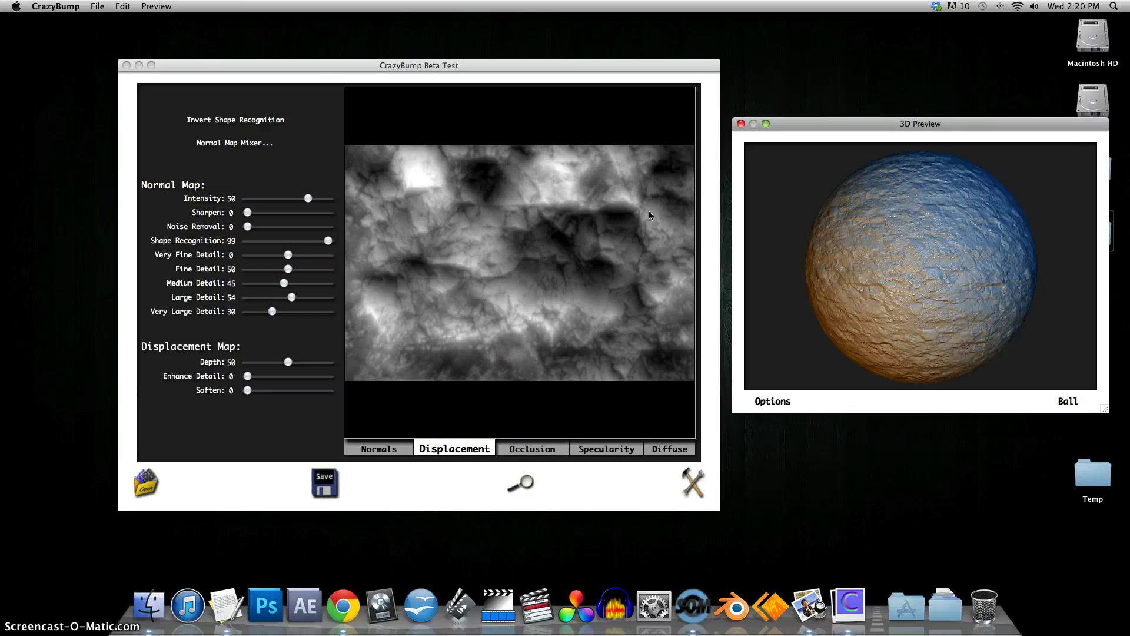
{"action": "left_click", "coordinate": [127, 65]}
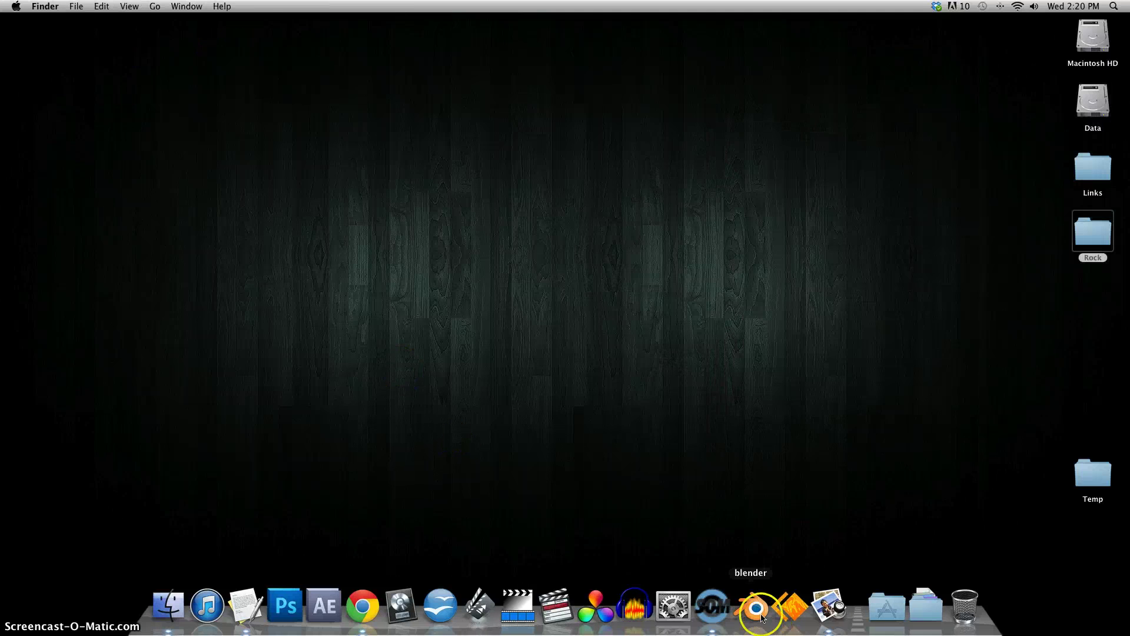
Step: Launch Blender, dismiss the splash screen, and set the render engine to Cycles Render
{"action": "left_click", "coordinate": [755, 605]}
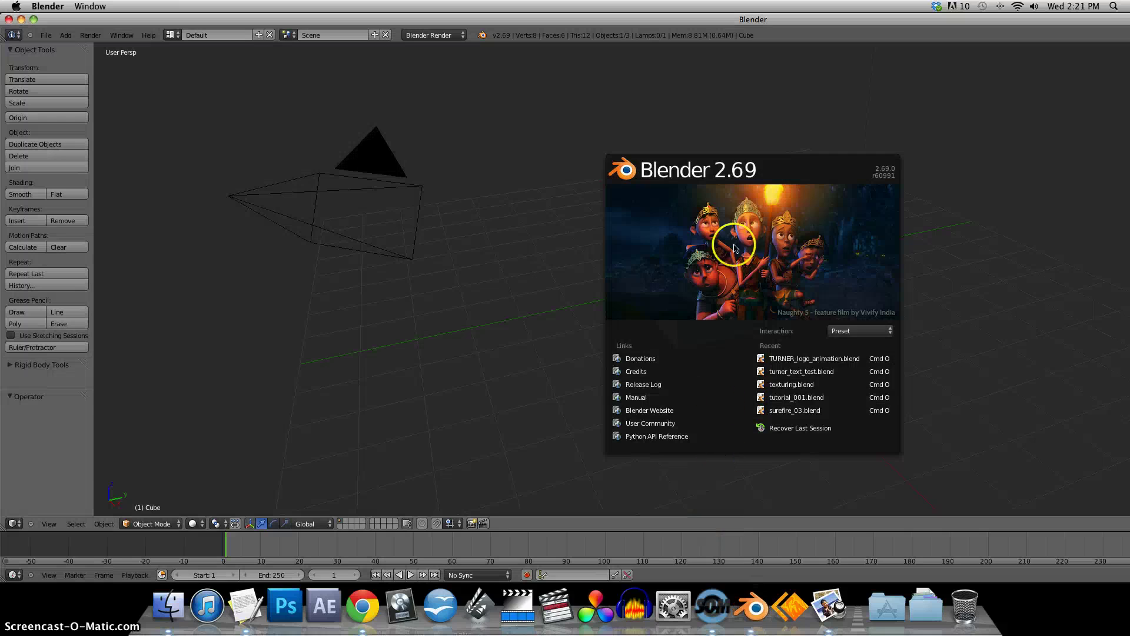
{"action": "left_click", "coordinate": [680, 223]}
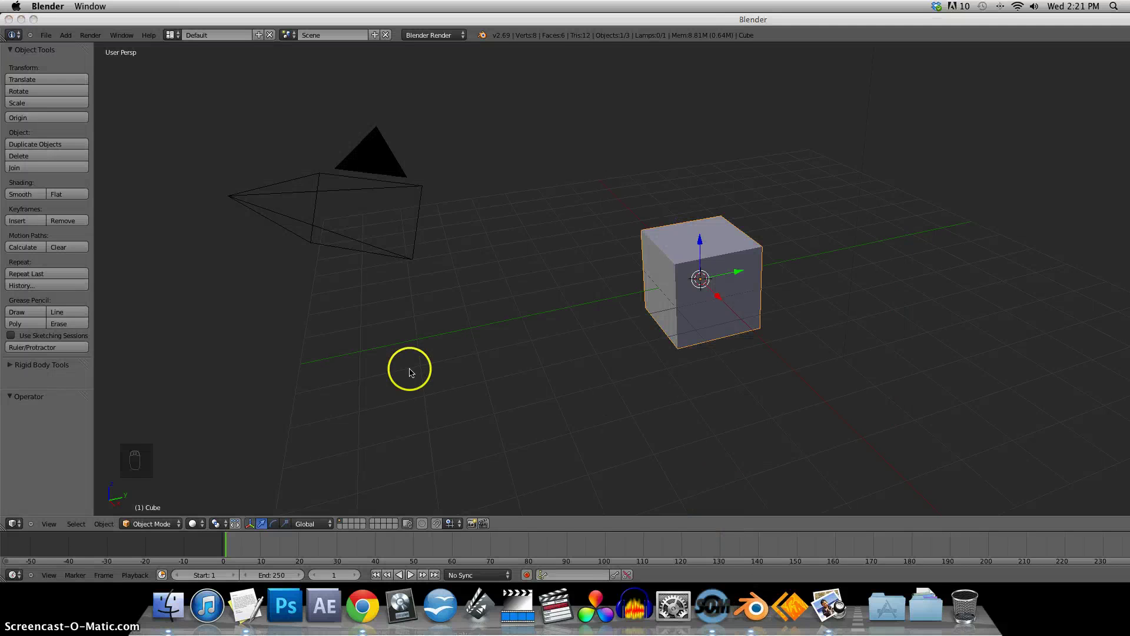
{"action": "left_click", "coordinate": [458, 36]}
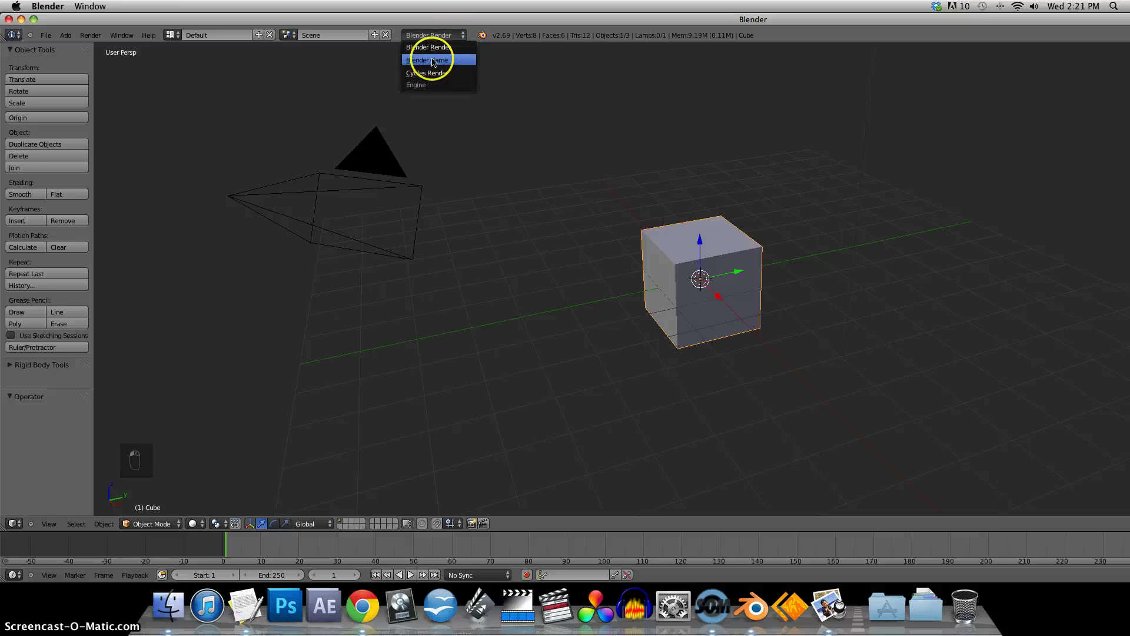
{"action": "left_click", "coordinate": [434, 37]}
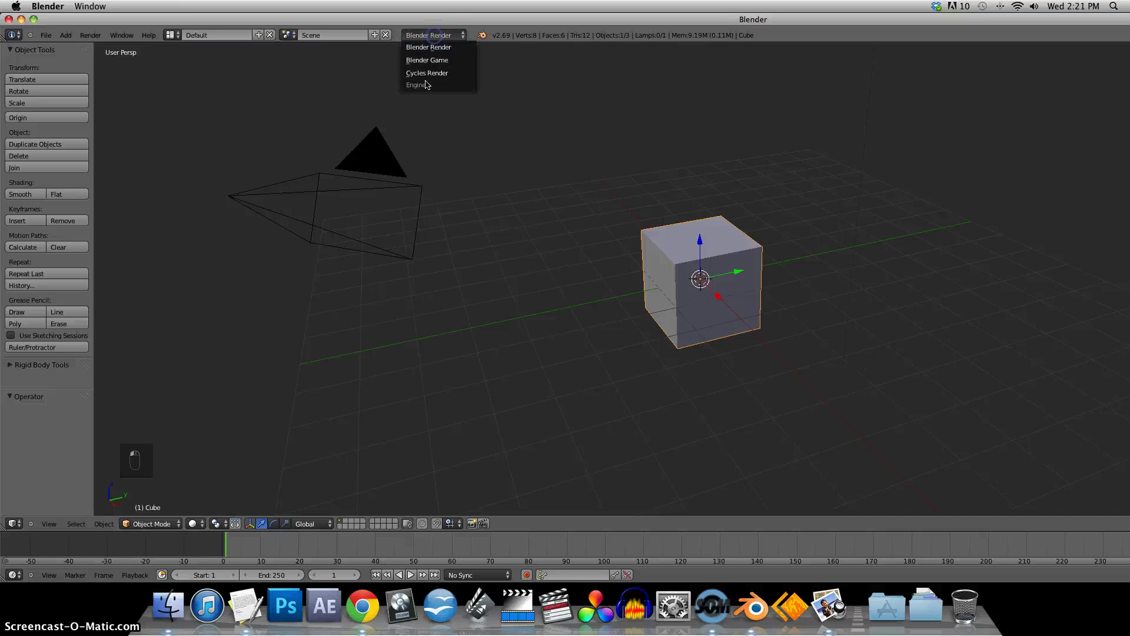
{"action": "left_click", "coordinate": [428, 72]}
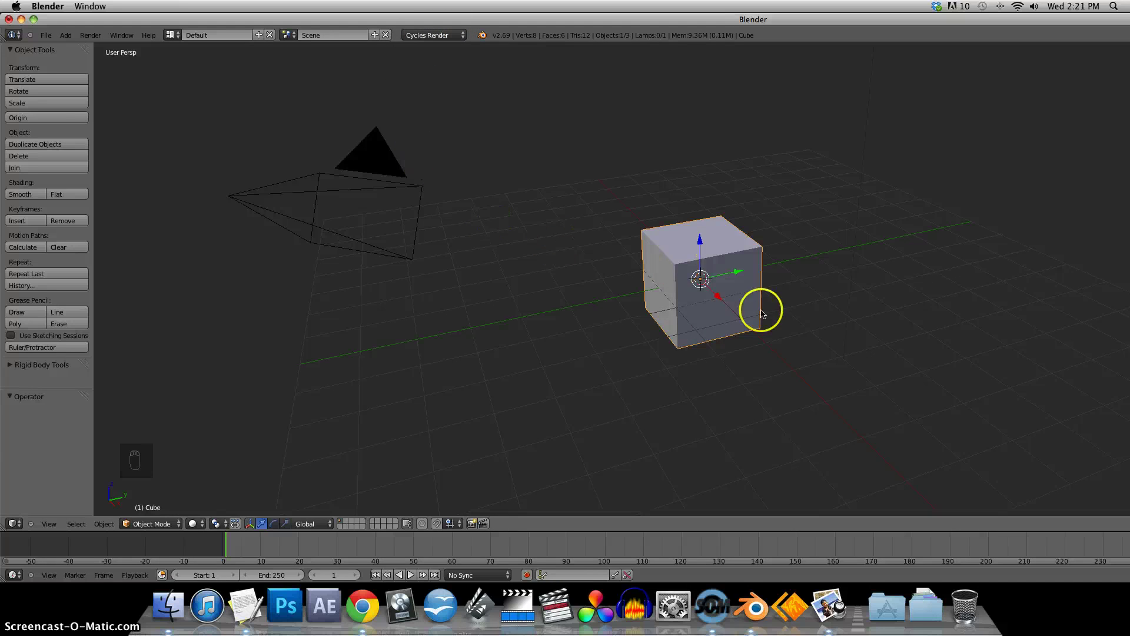
Step: Delete the default cube
{"action": "right_click", "coordinate": [681, 270]}
{"action": "key", "text": "x"}
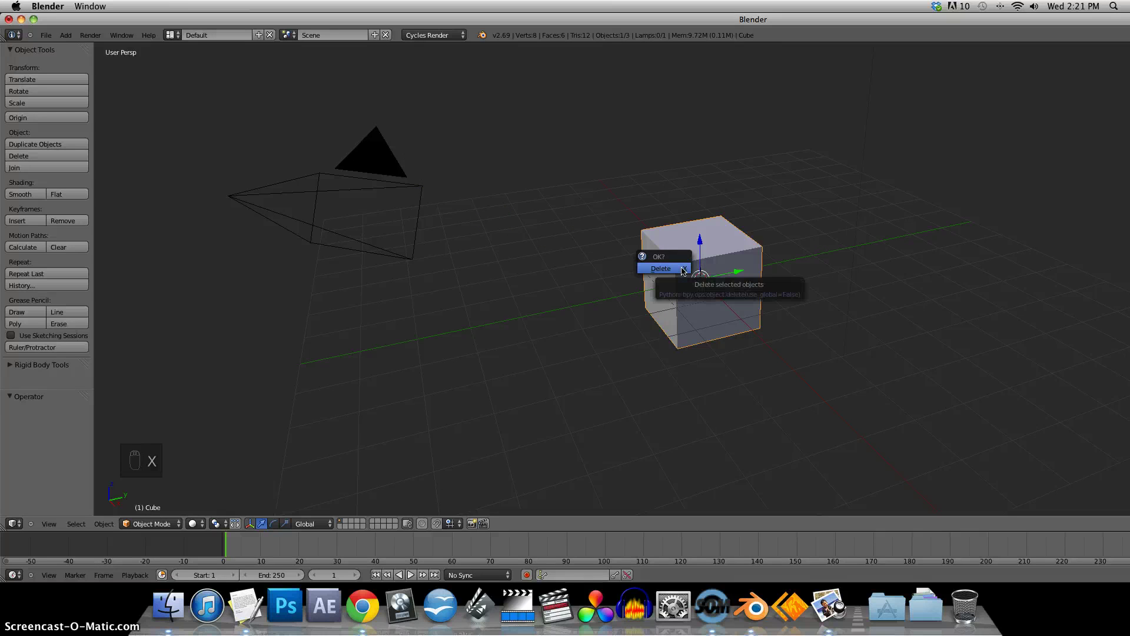
{"action": "left_click", "coordinate": [660, 269]}
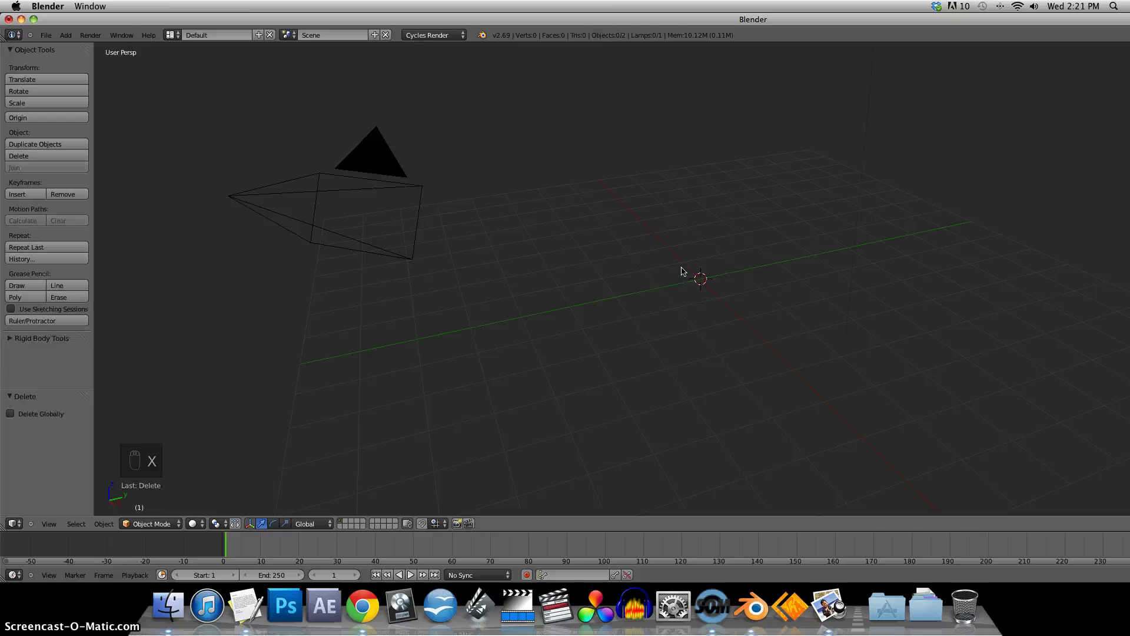
Step: Add a UV sphere (32 segments, 16 rings, size 1.000) and zoom in on it
{"action": "left_click", "coordinate": [544, 291]}
{"action": "key", "text": "shift+a"}
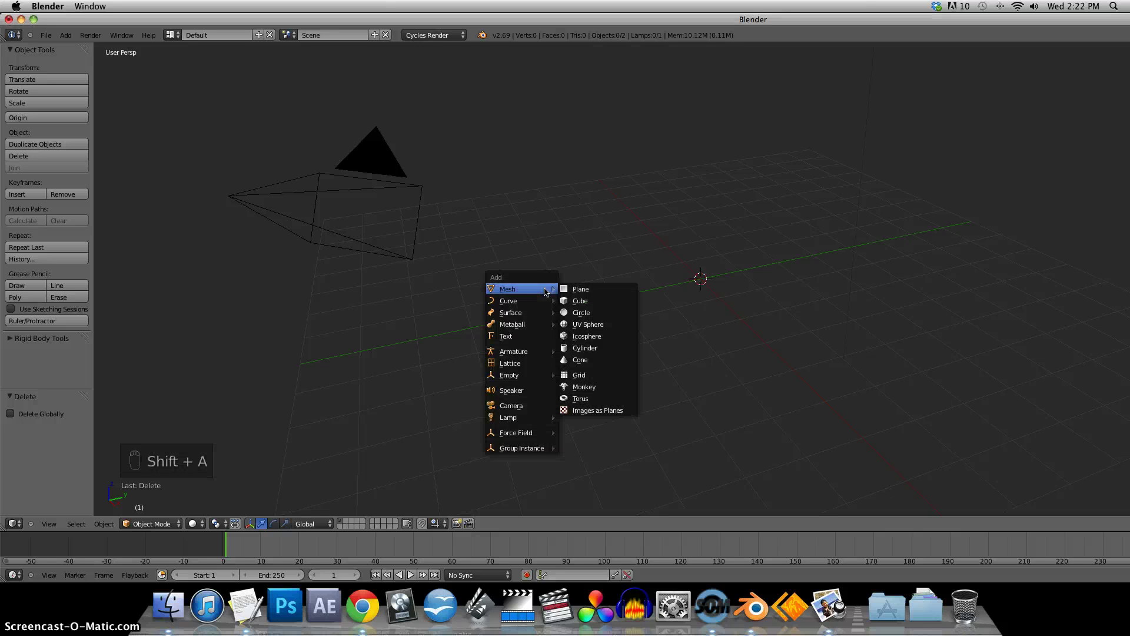
{"action": "left_click", "coordinate": [590, 327]}
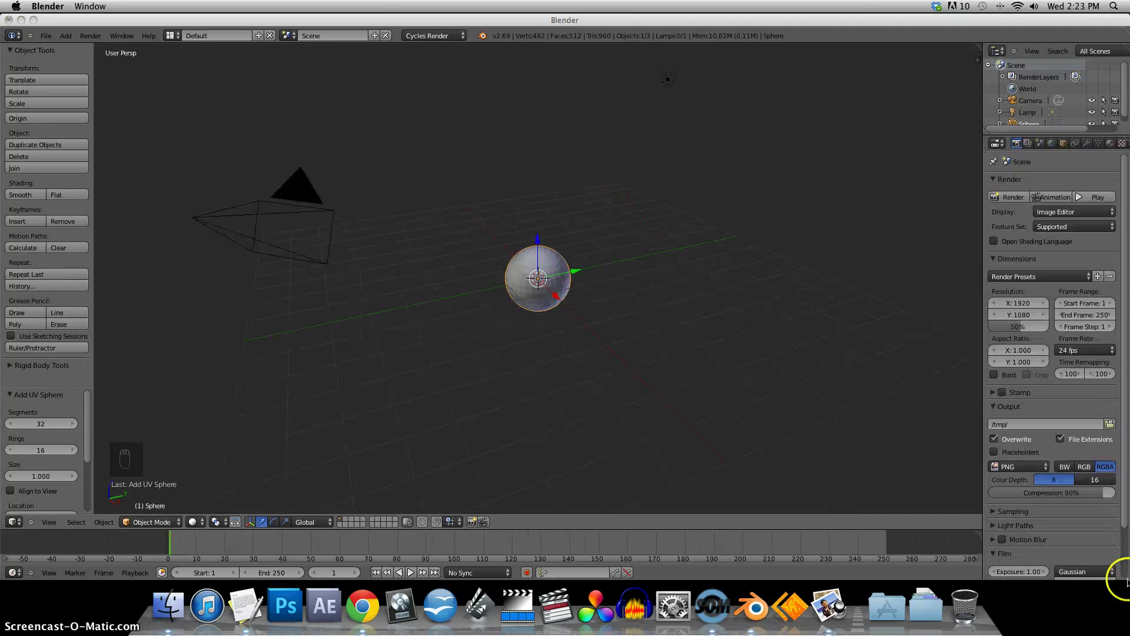
{"action": "left_click_drag", "start_coordinate": [1129, 583], "coordinate": [1127, 580]}
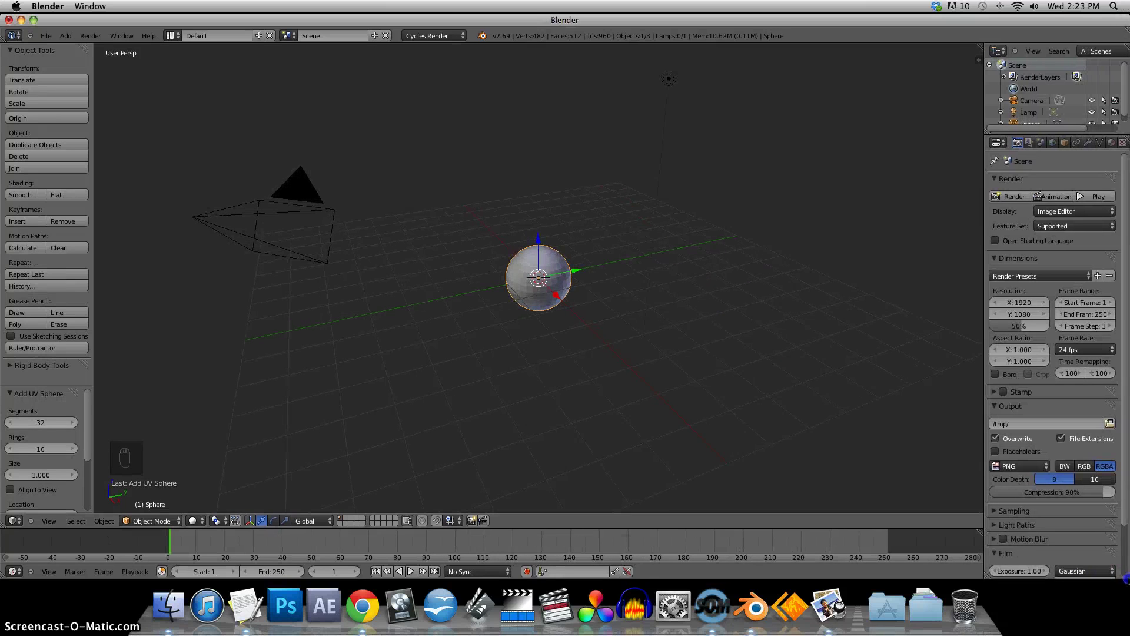
{"action": "left_click", "coordinate": [438, 357]}
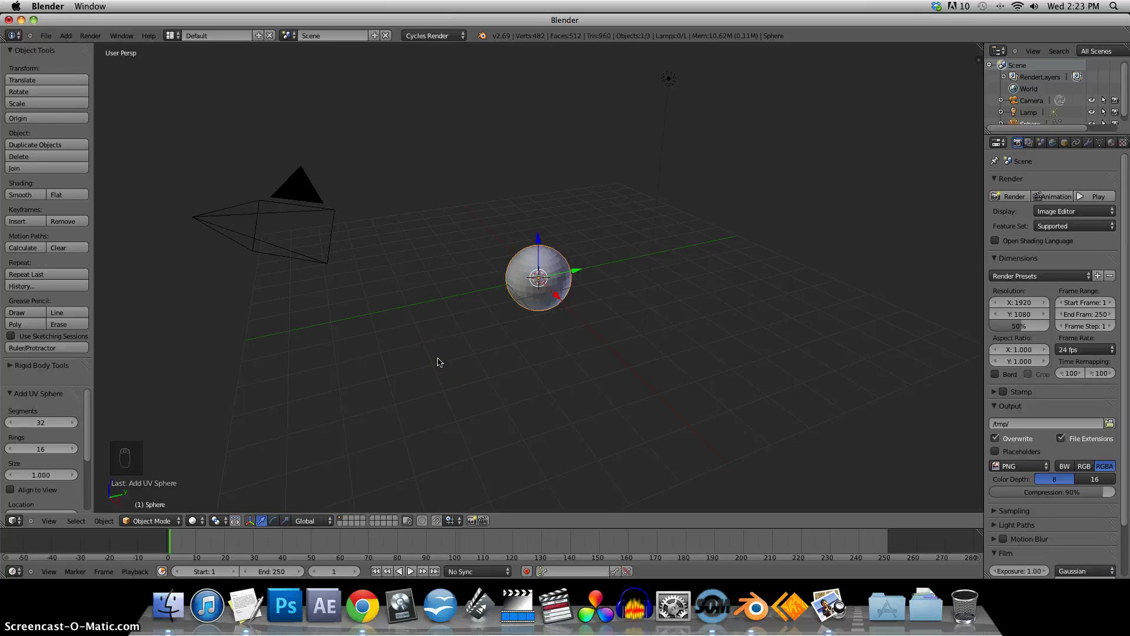
{"action": "scroll", "coordinate": [501, 354], "scroll_direction": "up", "scroll_amount": 4}
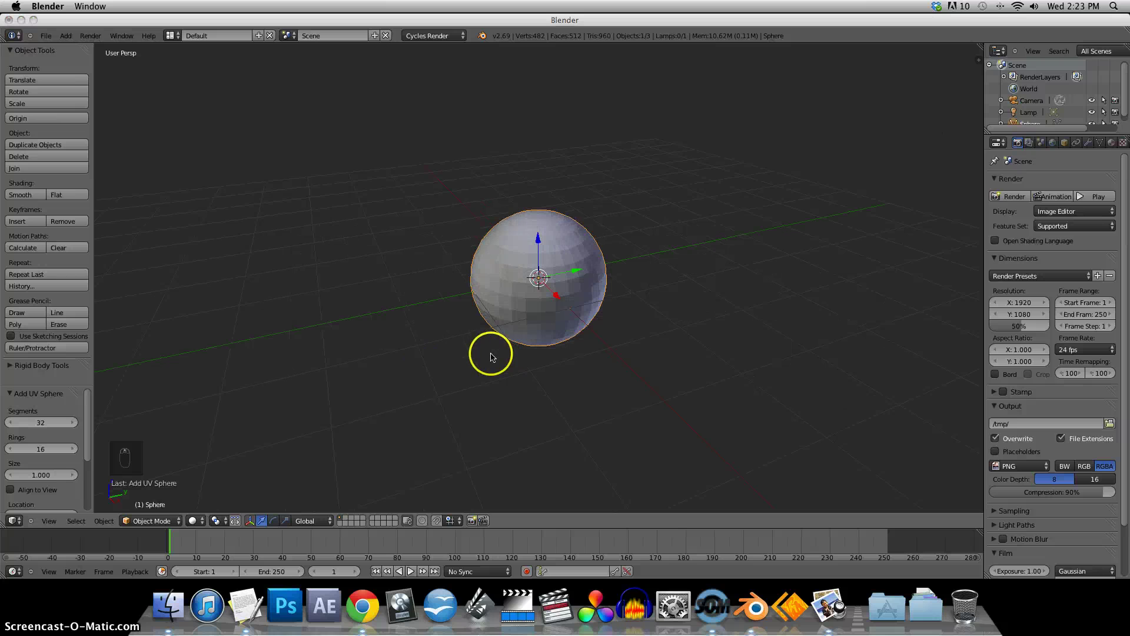
{"action": "left_click", "coordinate": [488, 223]}
{"action": "left_click", "coordinate": [147, 521]}
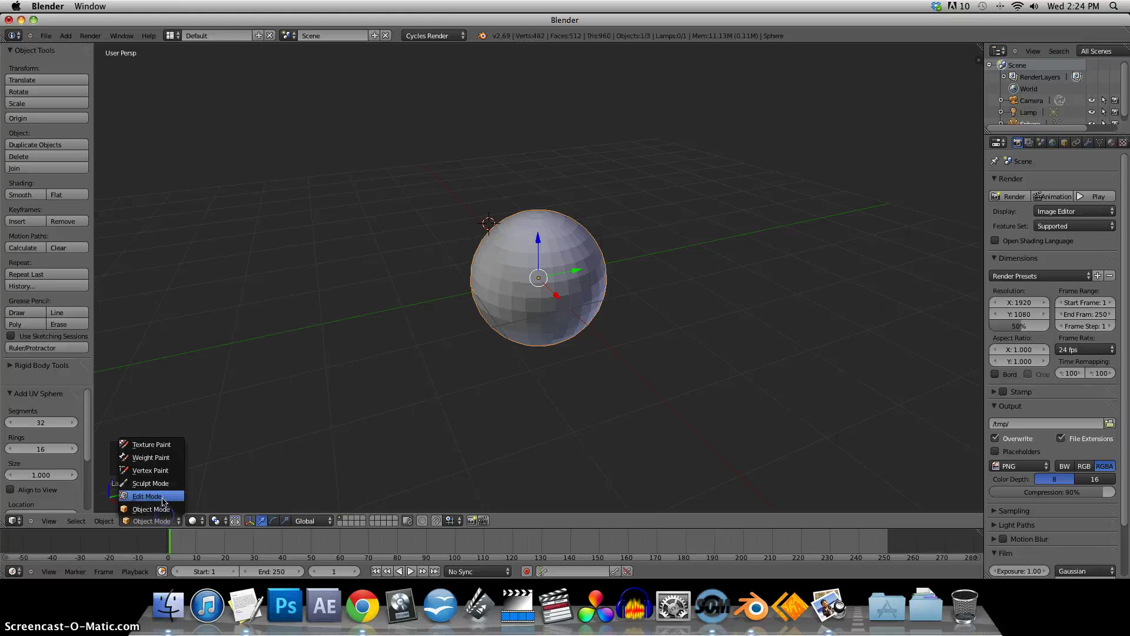
Step: Enter Edit Mode and push a box-selected patch of upper-left faces along Y
{"action": "left_click", "coordinate": [162, 499]}
{"action": "left_click", "coordinate": [428, 227]}
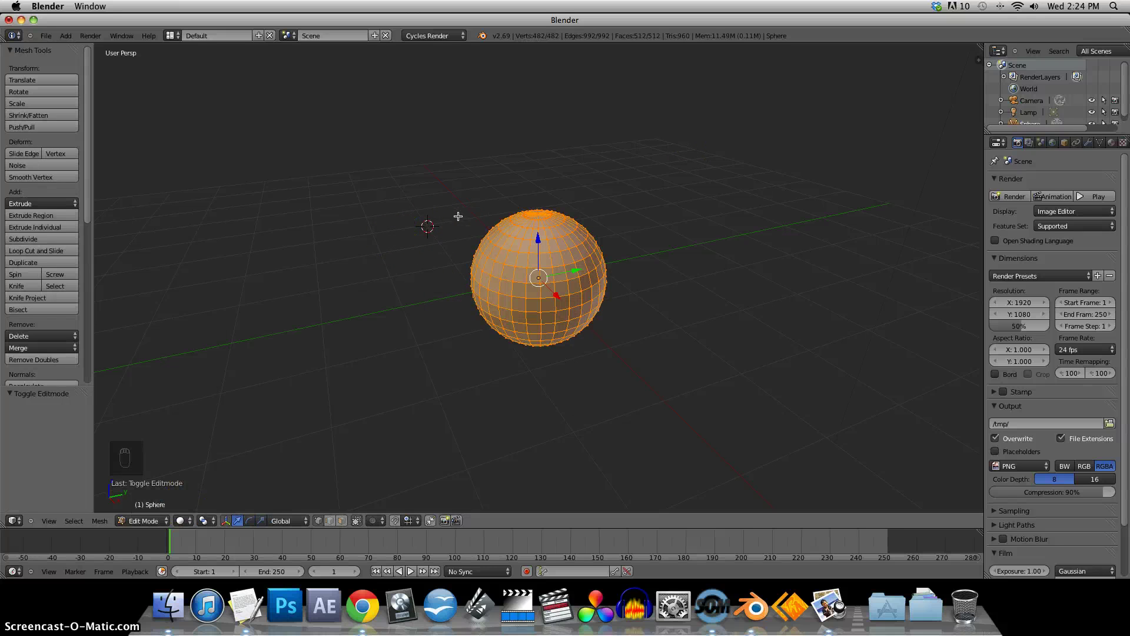
{"action": "key", "text": "a"}
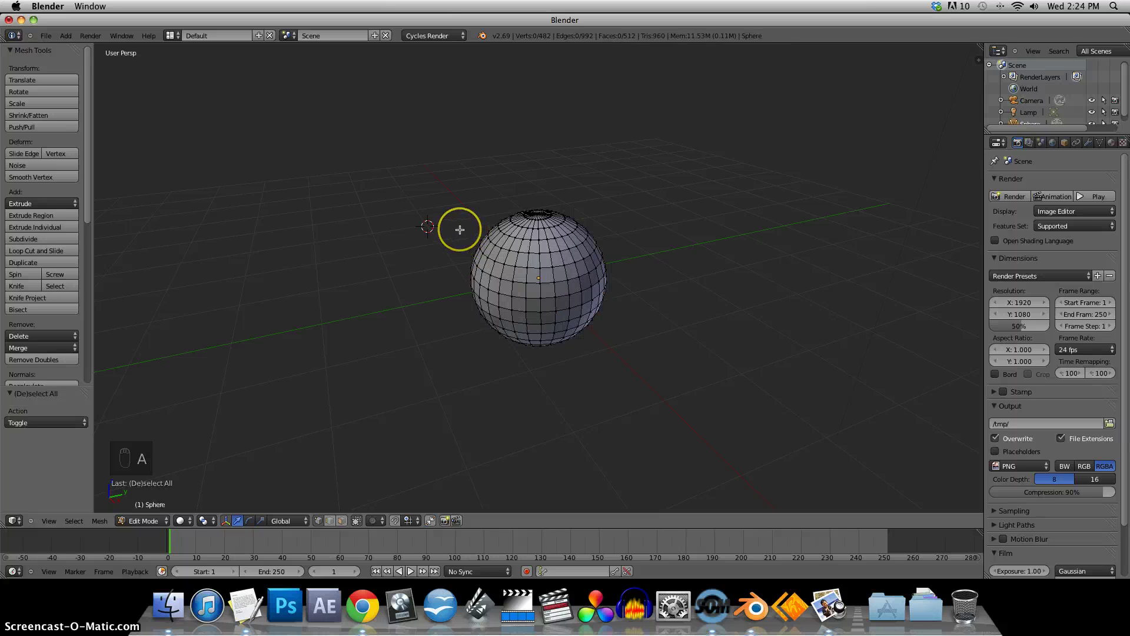
{"action": "key", "text": "b"}
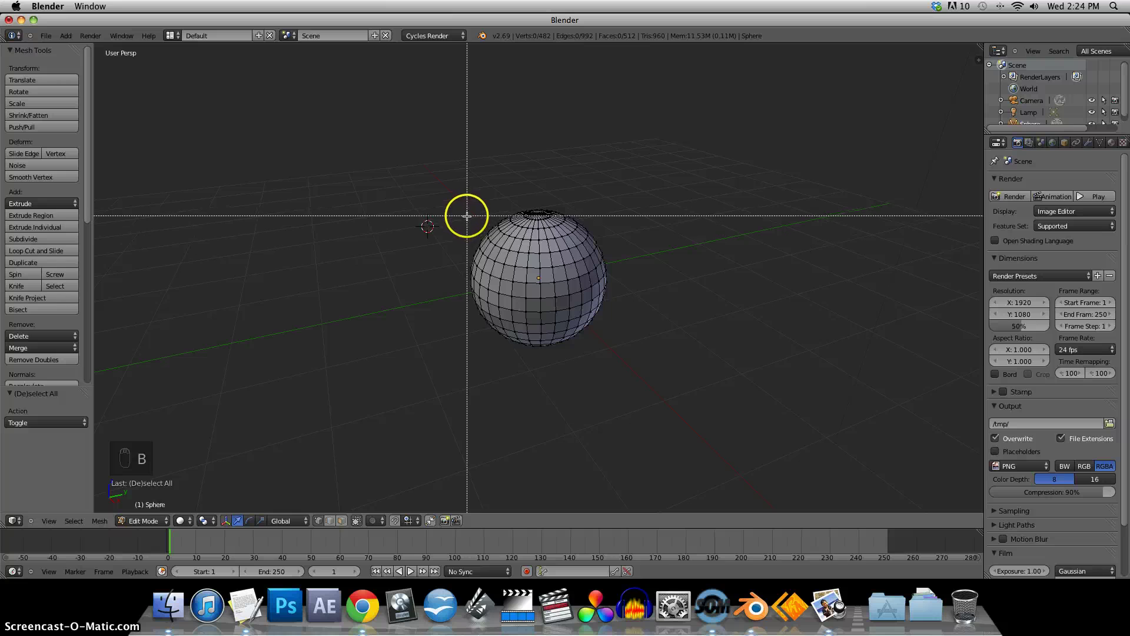
{"action": "left_click_drag", "start_coordinate": [467, 218], "coordinate": [523, 225]}
{"action": "left_click", "coordinate": [604, 240]}
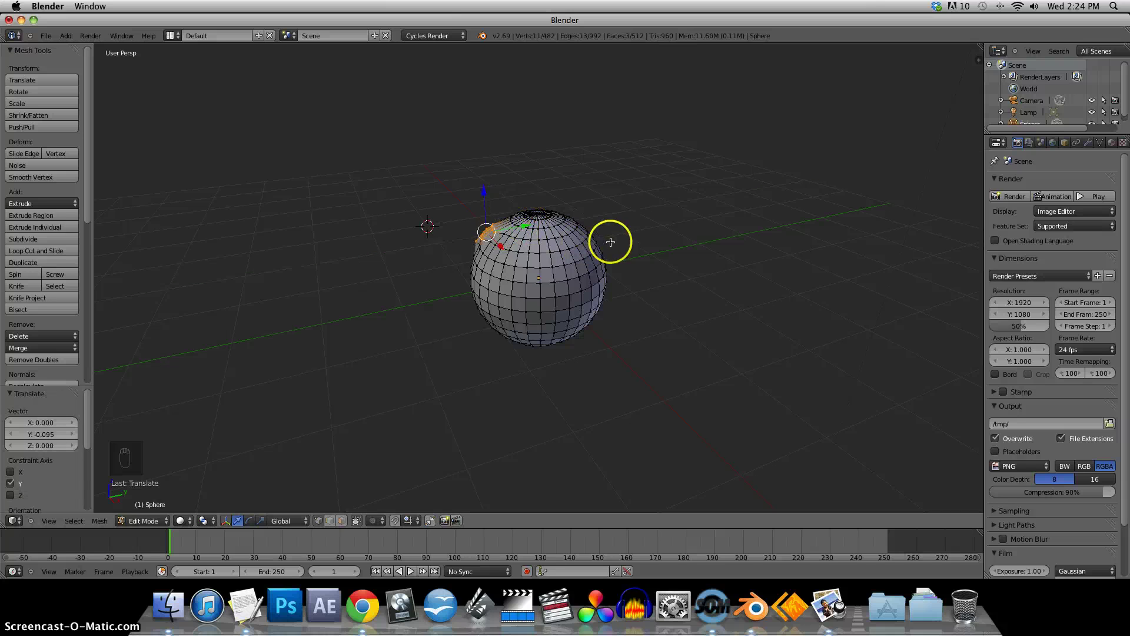
{"action": "right_click", "coordinate": [610, 241]}
Step: Push more faces along Y, including one on the sphere's lower left
{"action": "key", "text": "a"}
{"action": "left_click", "coordinate": [600, 231]}
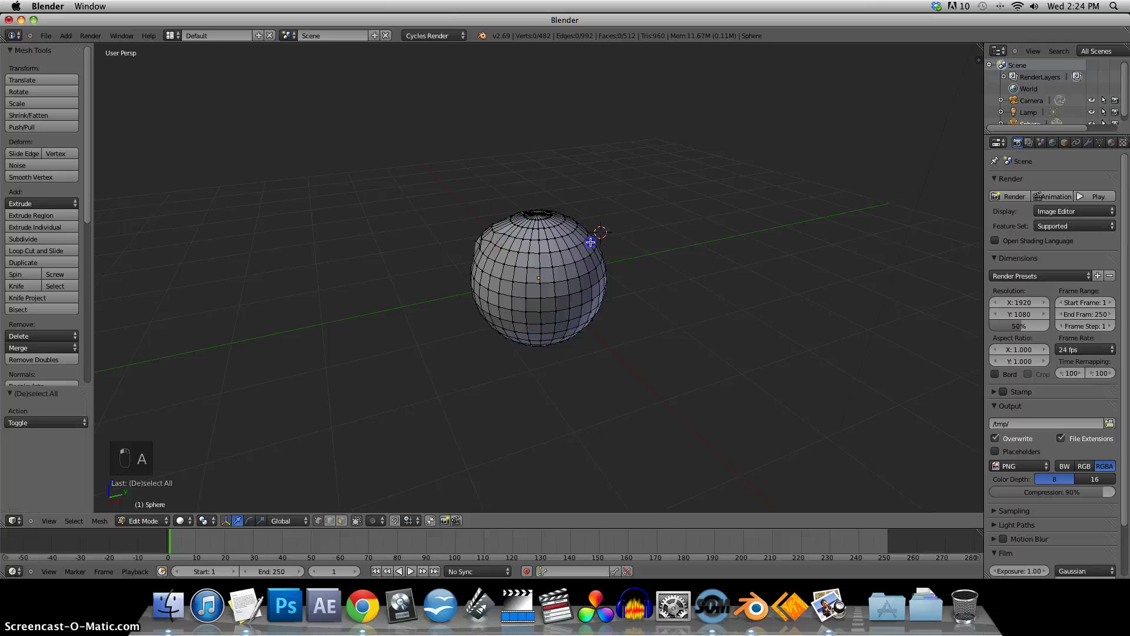
{"action": "key", "text": "b"}
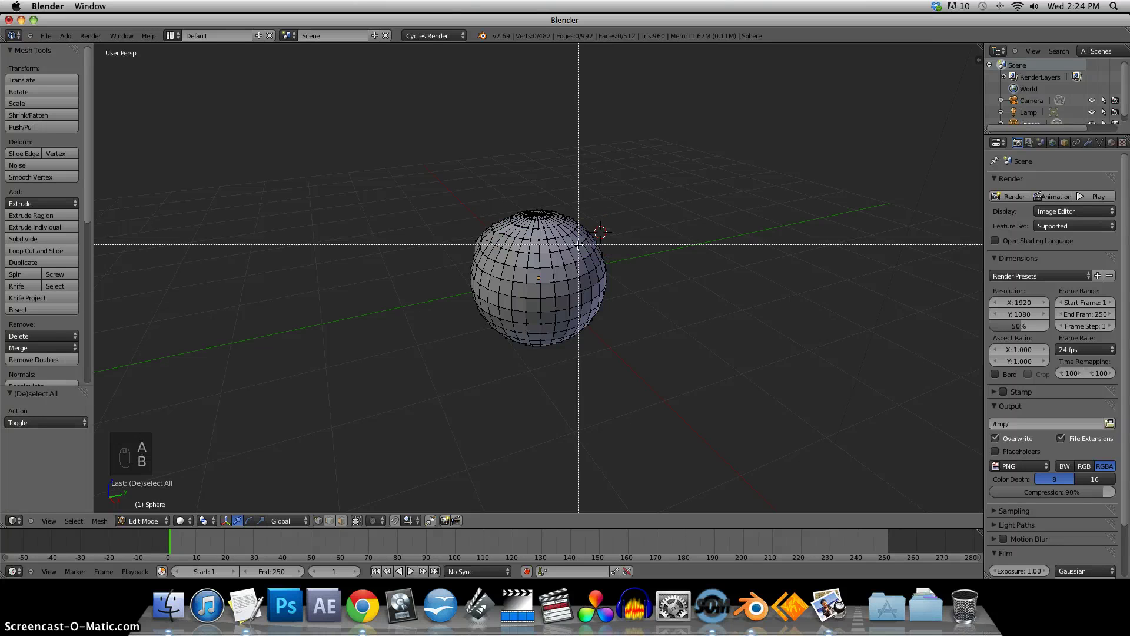
{"action": "right_click", "coordinate": [566, 255]}
{"action": "left_click_drag", "start_coordinate": [583, 269], "coordinate": [576, 226]}
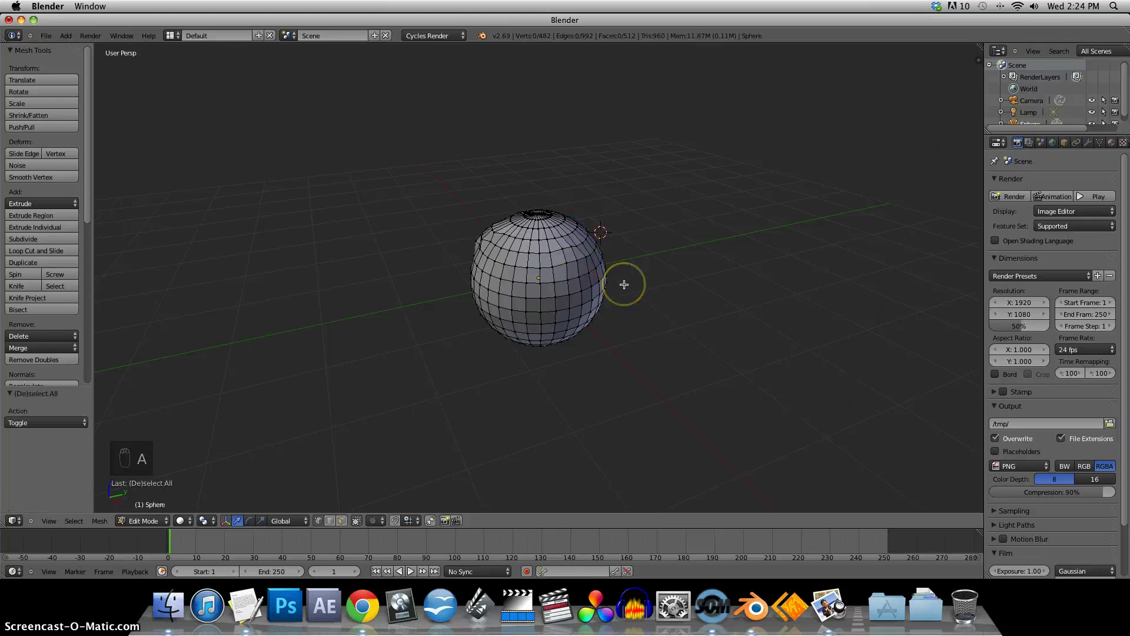
{"action": "right_click", "coordinate": [500, 315]}
{"action": "left_click_drag", "start_coordinate": [540, 305], "coordinate": [537, 298]}
Step: Push the sphere's top cap down into it and another face inward
{"action": "right_click", "coordinate": [539, 217]}
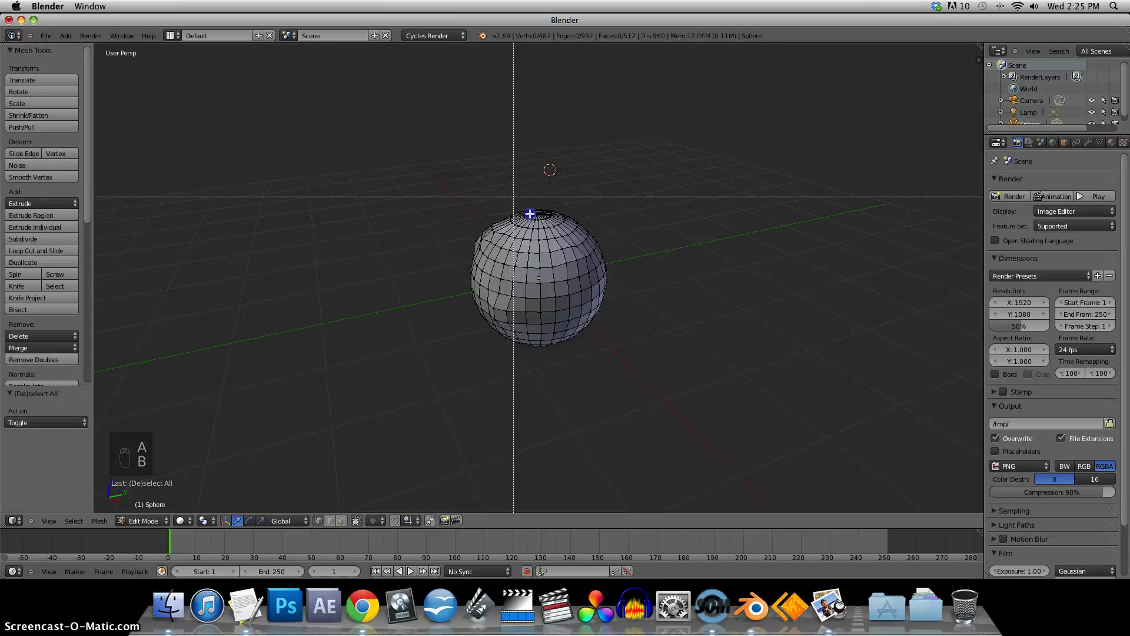
{"action": "left_click_drag", "start_coordinate": [587, 196], "coordinate": [559, 277]}
{"action": "key", "text": "a"}
{"action": "right_click", "coordinate": [553, 275]}
{"action": "key", "text": "a"}
{"action": "left_click", "coordinate": [560, 274]}
Step: Pull two upper-left vertices along Y, then push another face patch from a new angle
{"action": "left_click", "coordinate": [571, 359]}
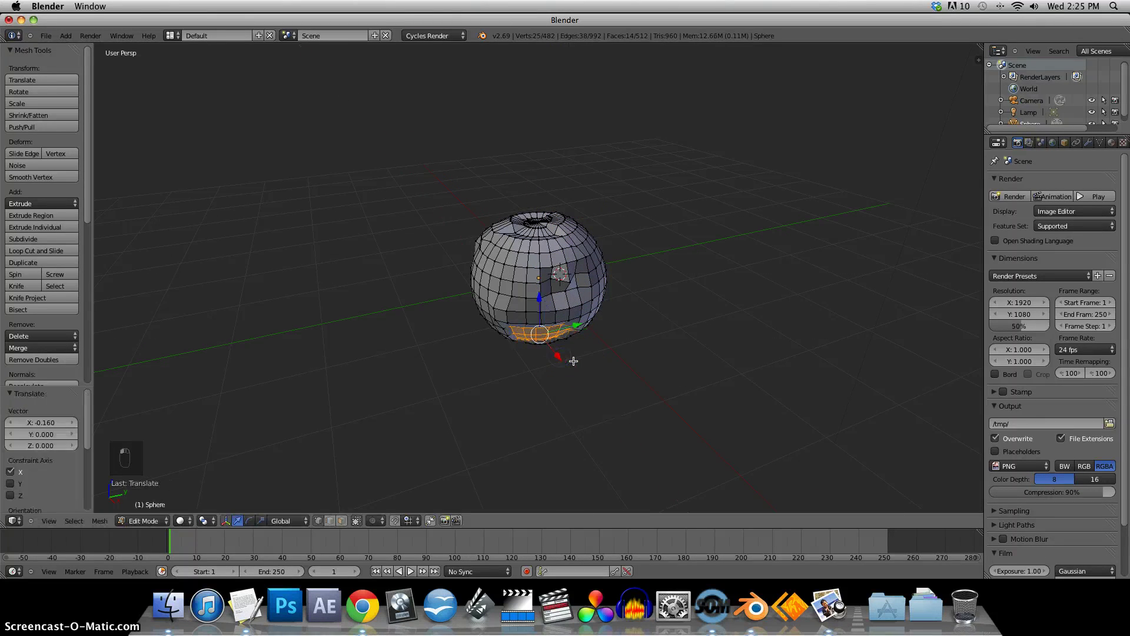
{"action": "key", "text": "b"}
{"action": "left_click_drag", "start_coordinate": [498, 241], "coordinate": [508, 253]}
{"action": "key", "text": "a"}
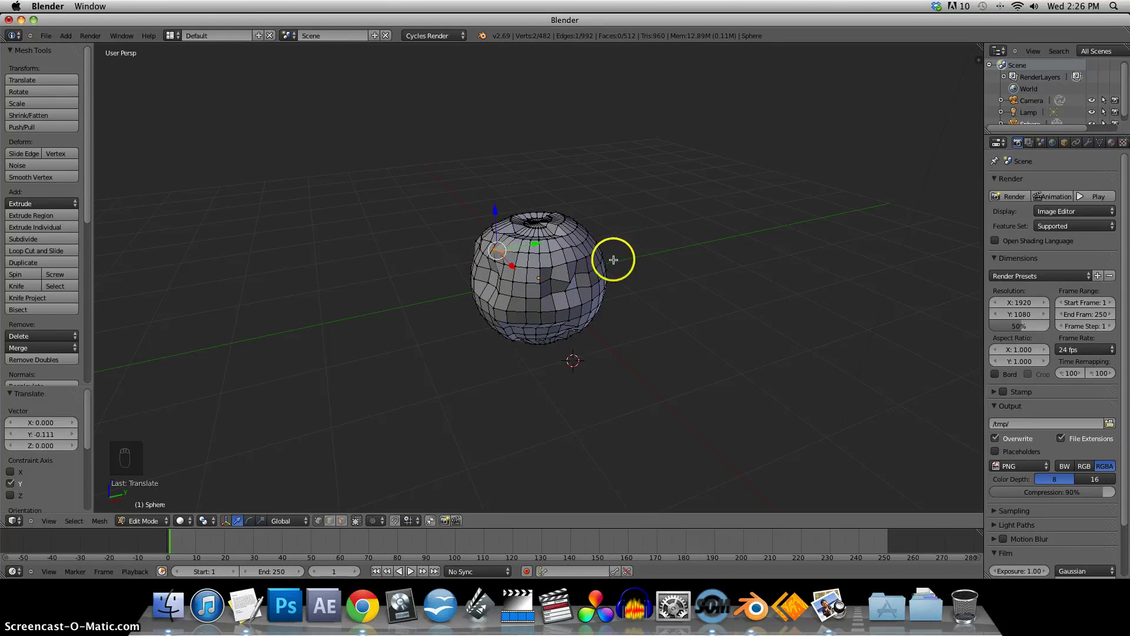
{"action": "middle_click_drag", "start_coordinate": [578, 355], "coordinate": [605, 276]}
{"action": "key", "text": "b"}
{"action": "left_click_drag", "start_coordinate": [603, 257], "coordinate": [601, 304]}
{"action": "key", "text": "a"}
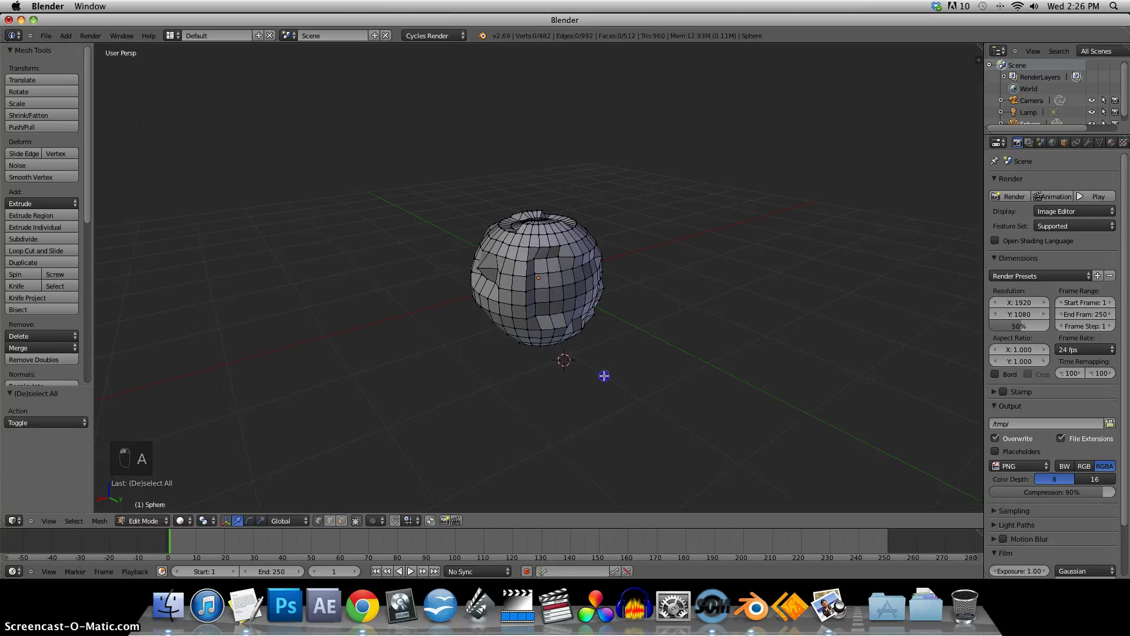
{"action": "middle_click_drag", "start_coordinate": [603, 376], "coordinate": [677, 373]}
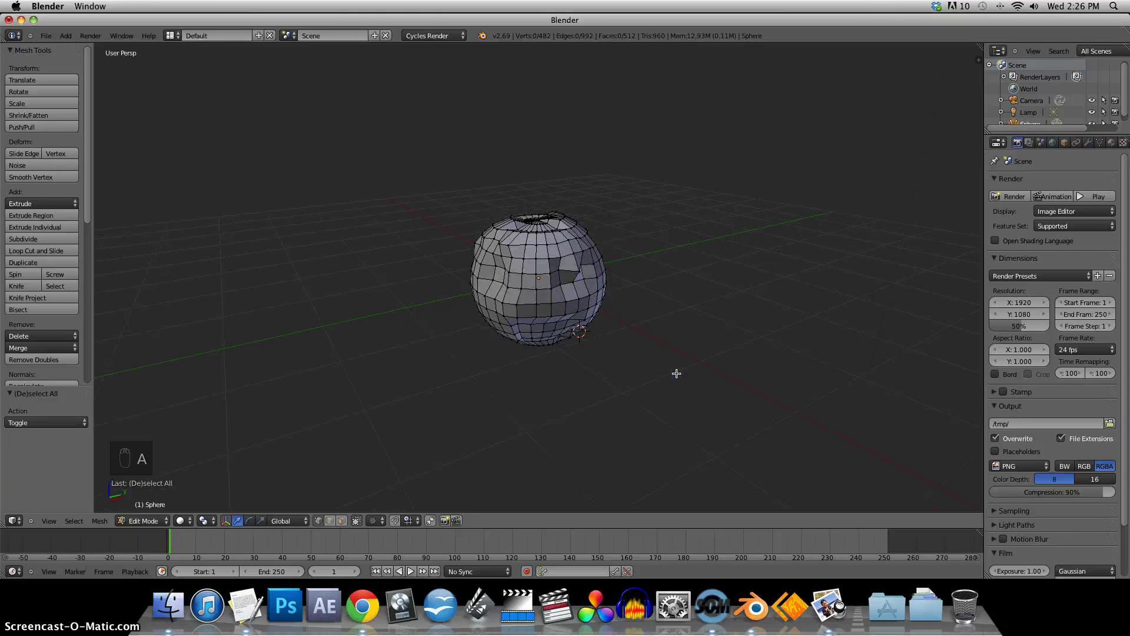
{"action": "left_click", "coordinate": [406, 373]}
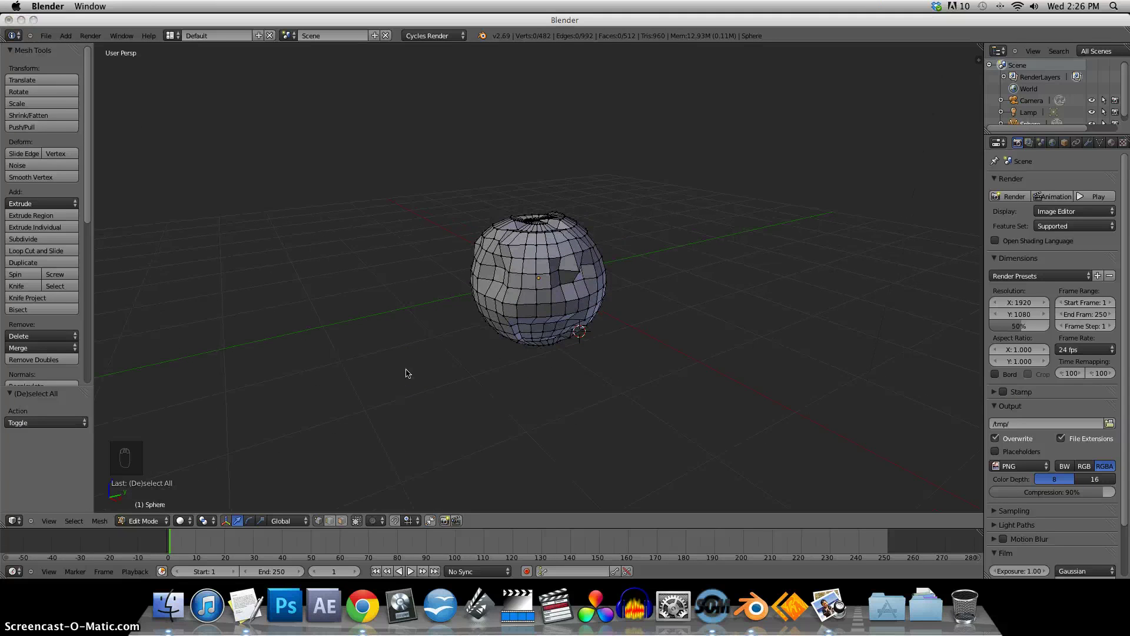
Step: Switch to the Compositing layout and return the sphere to Object Mode
{"action": "left_click", "coordinate": [176, 36]}
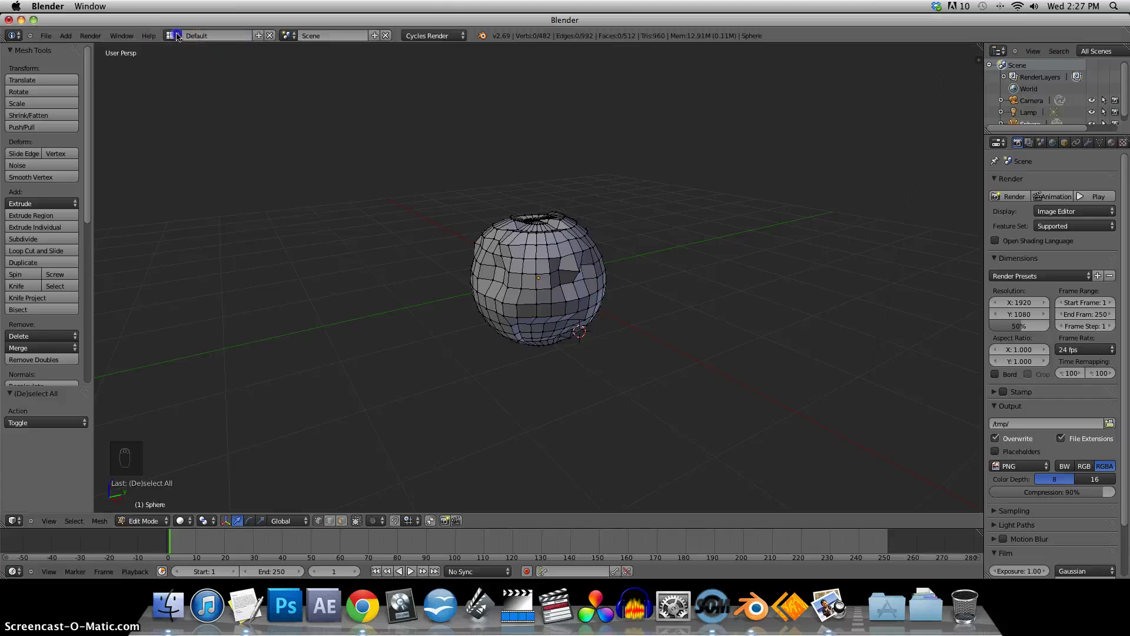
{"action": "left_click", "coordinate": [192, 78]}
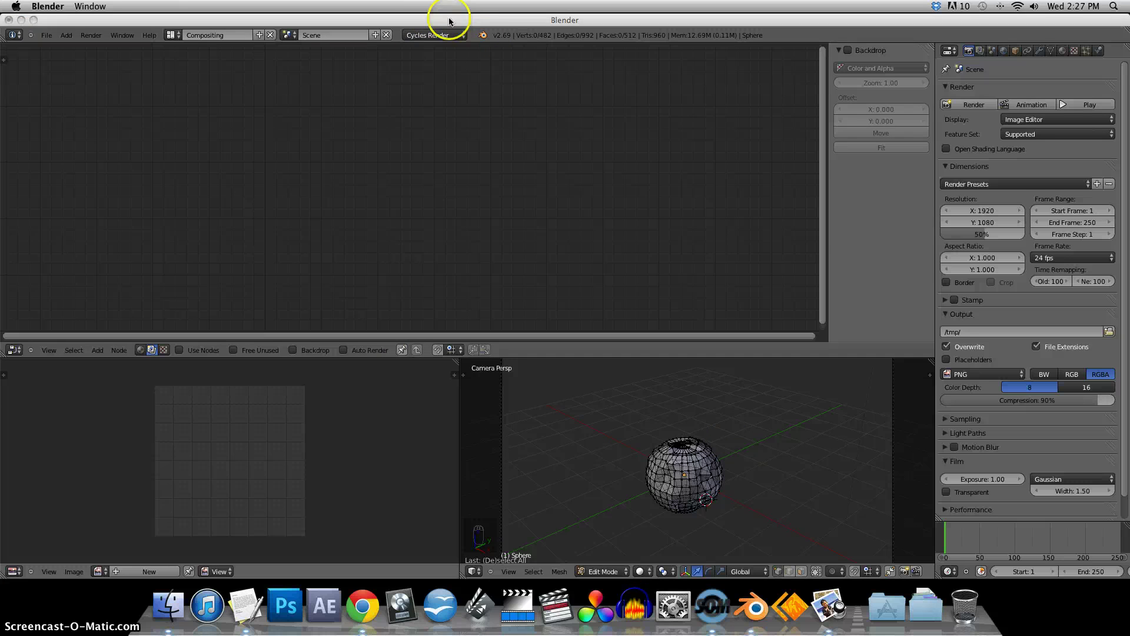
{"action": "left_click", "coordinate": [601, 571]}
{"action": "left_click", "coordinate": [601, 561]}
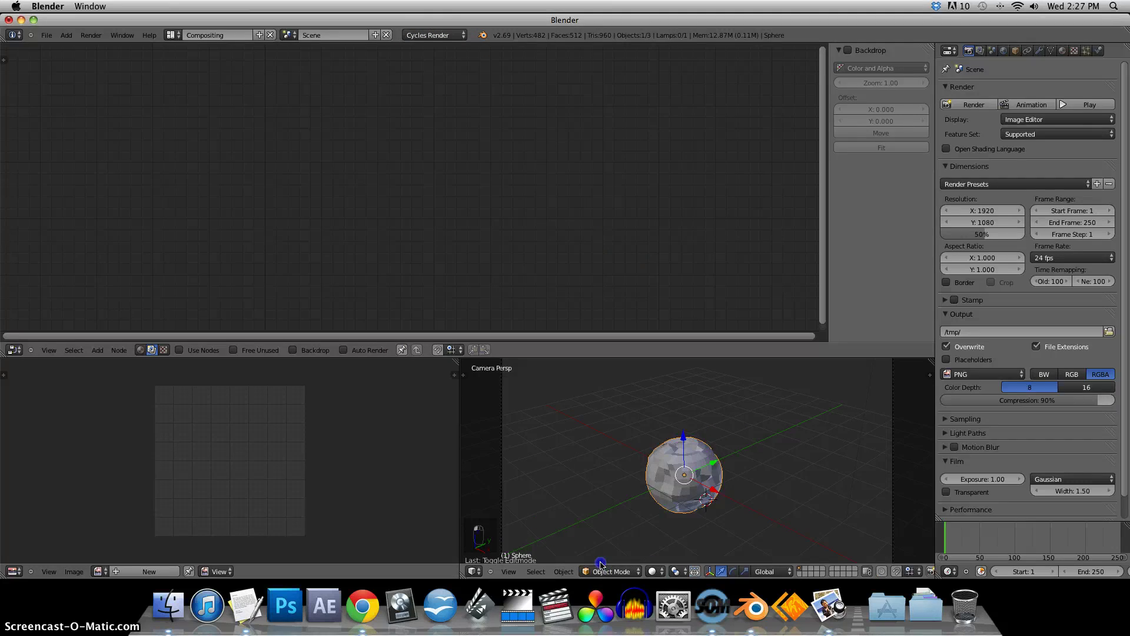
Step: Create a new material on the sphere with its Color driven by an Image Texture
{"action": "left_click", "coordinate": [1063, 52]}
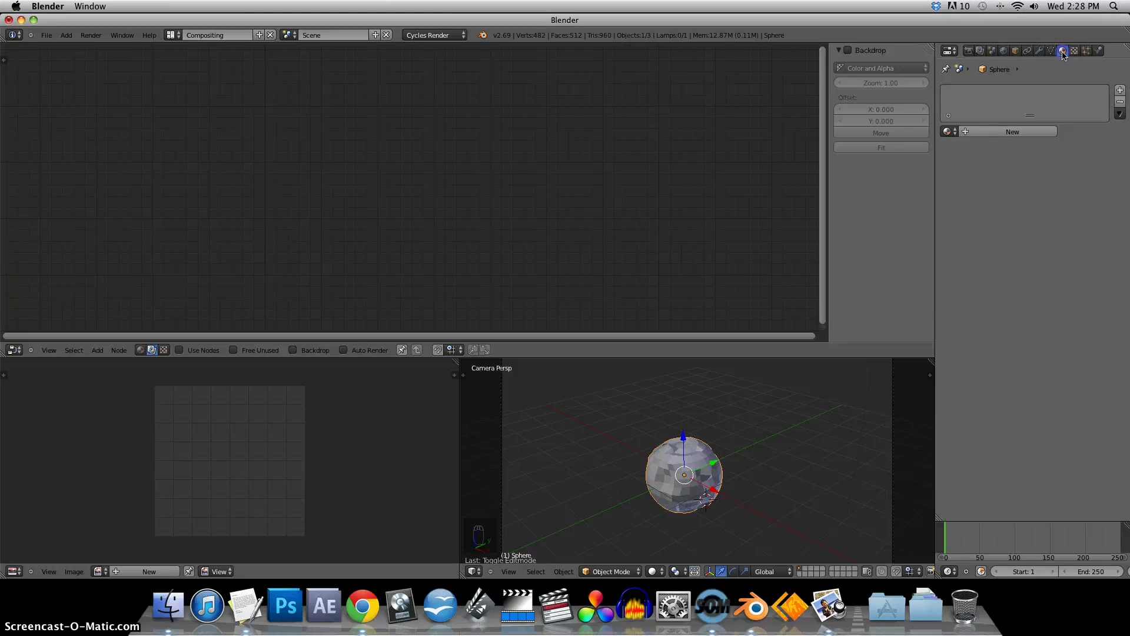
{"action": "left_click", "coordinate": [994, 133]}
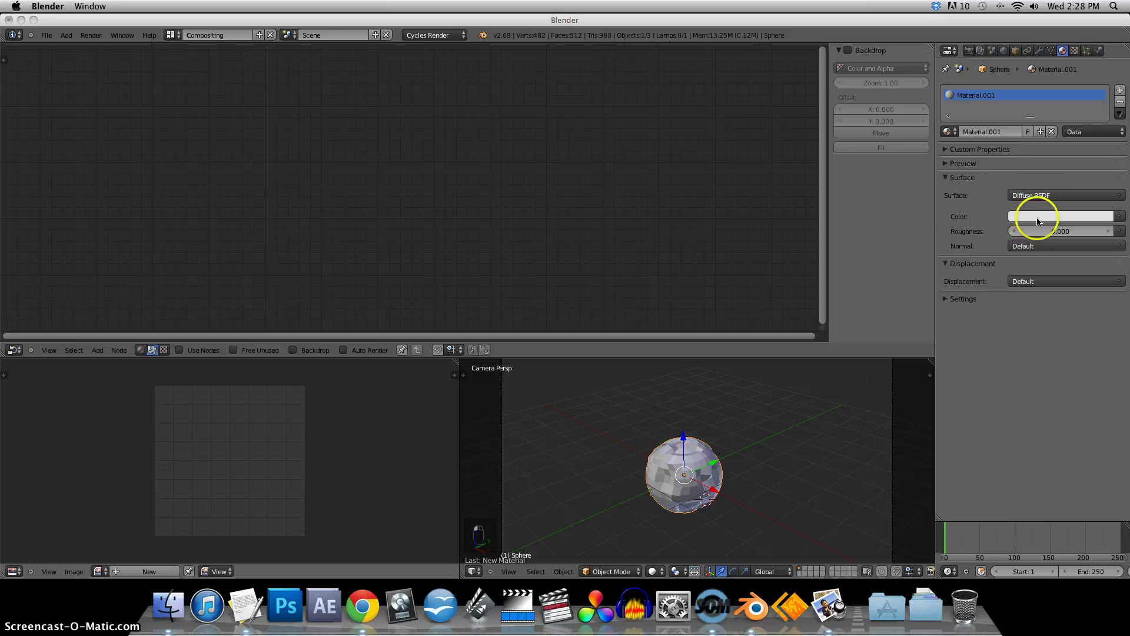
{"action": "left_click", "coordinate": [1121, 218]}
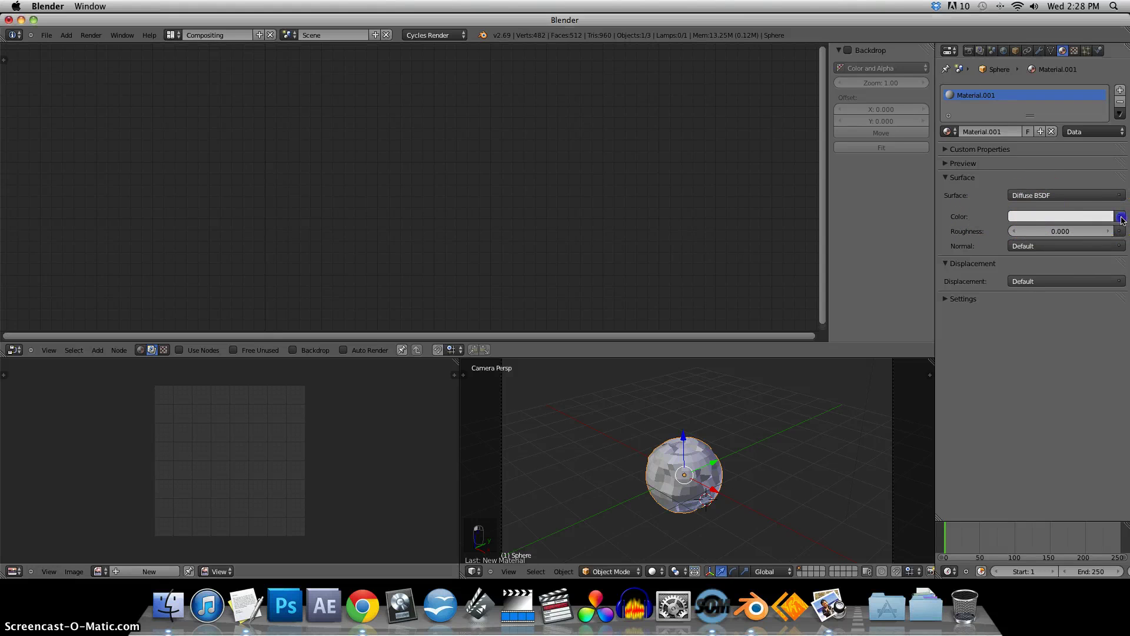
{"action": "left_click", "coordinate": [1121, 218]}
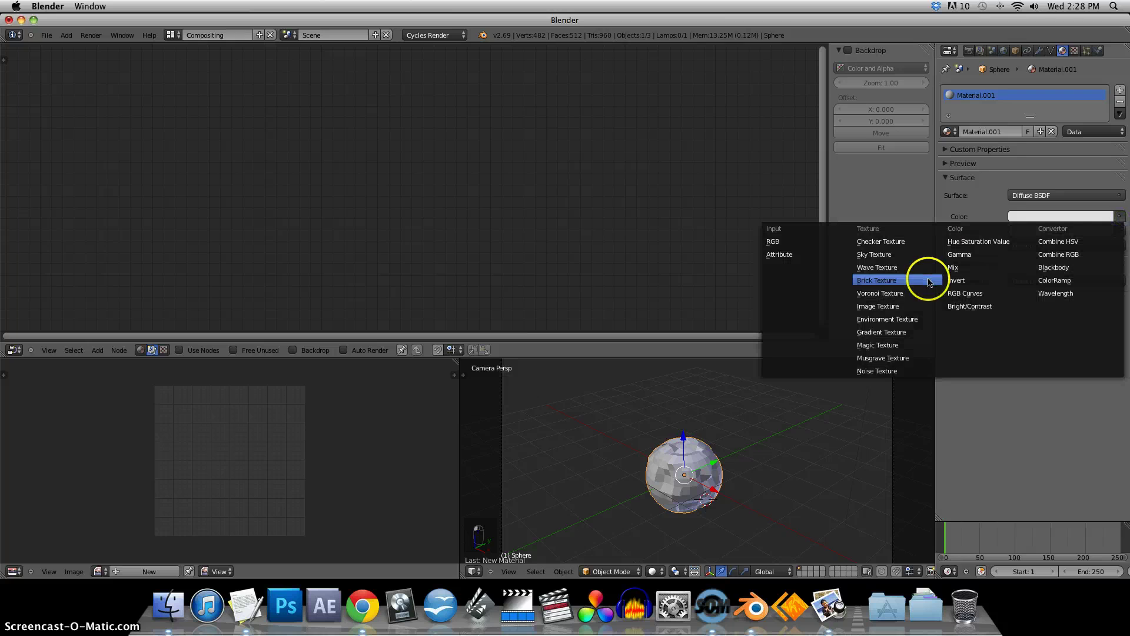
{"action": "left_click", "coordinate": [901, 306]}
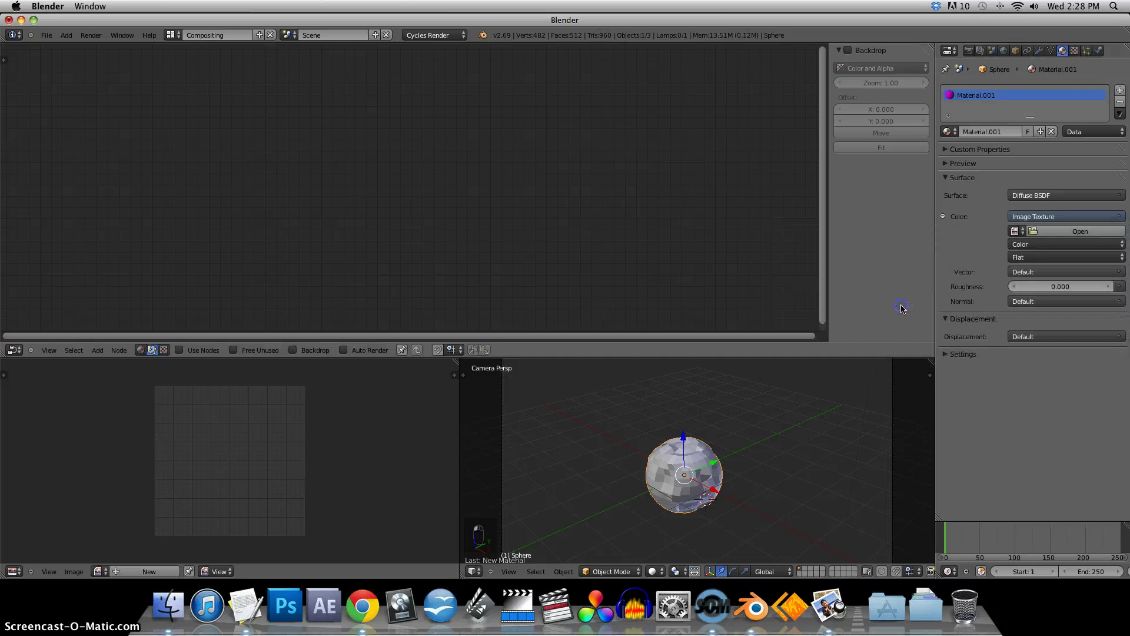
Step: Load RocksArid0029_2_L_COLOR.png from Desktop/Rock into the Image Texture node
{"action": "left_click", "coordinate": [1074, 232]}
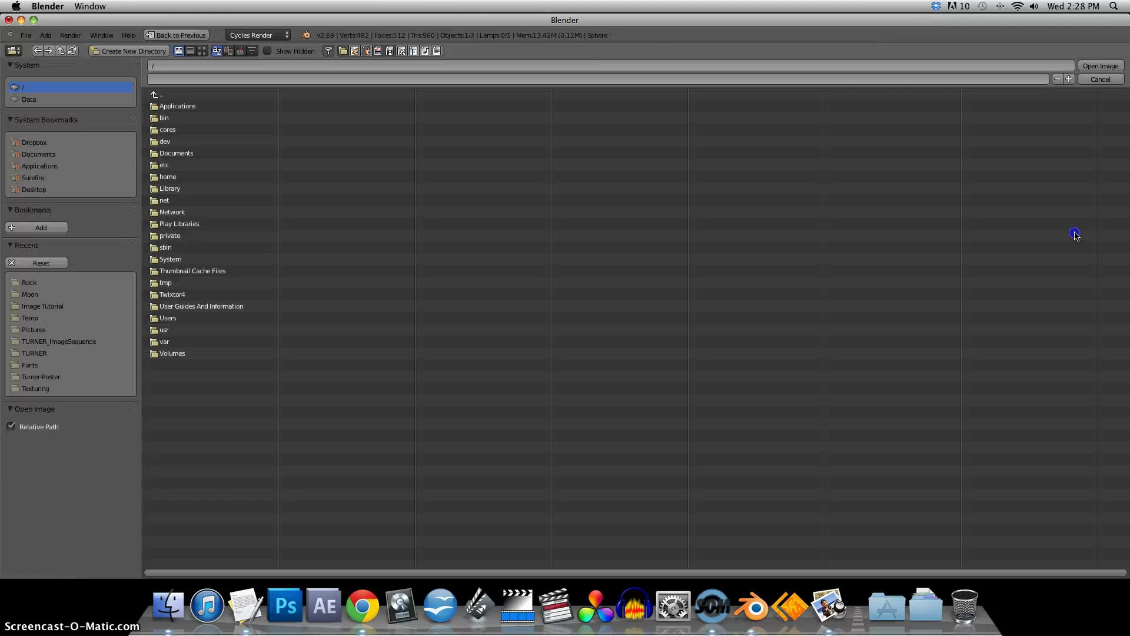
{"action": "left_click", "coordinate": [49, 188]}
{"action": "left_click", "coordinate": [166, 120]}
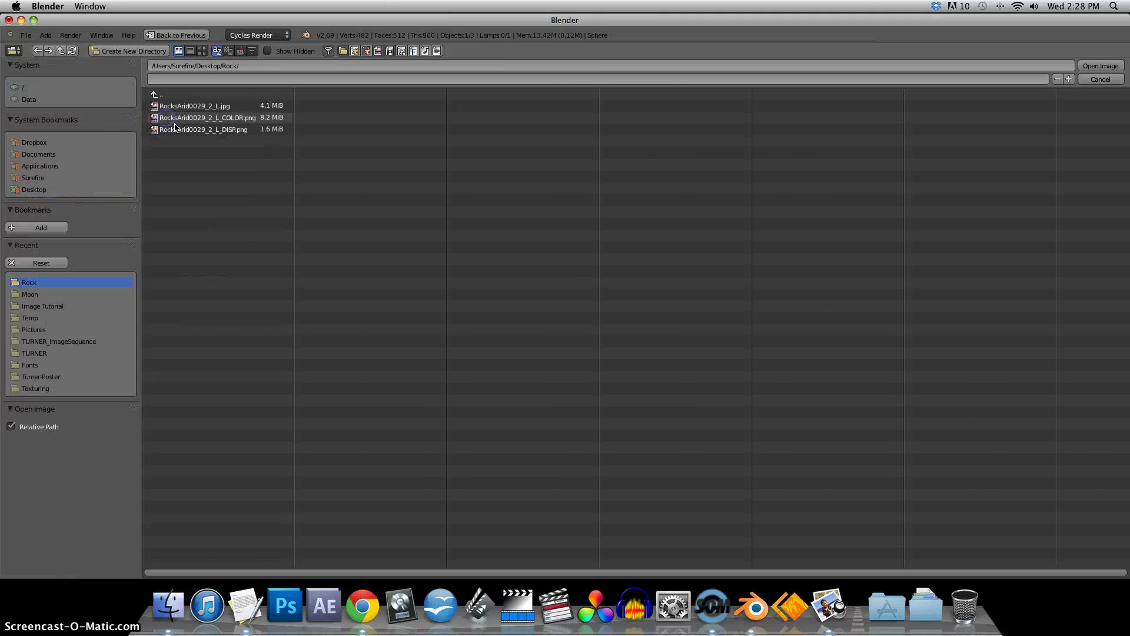
{"action": "left_click", "coordinate": [223, 120]}
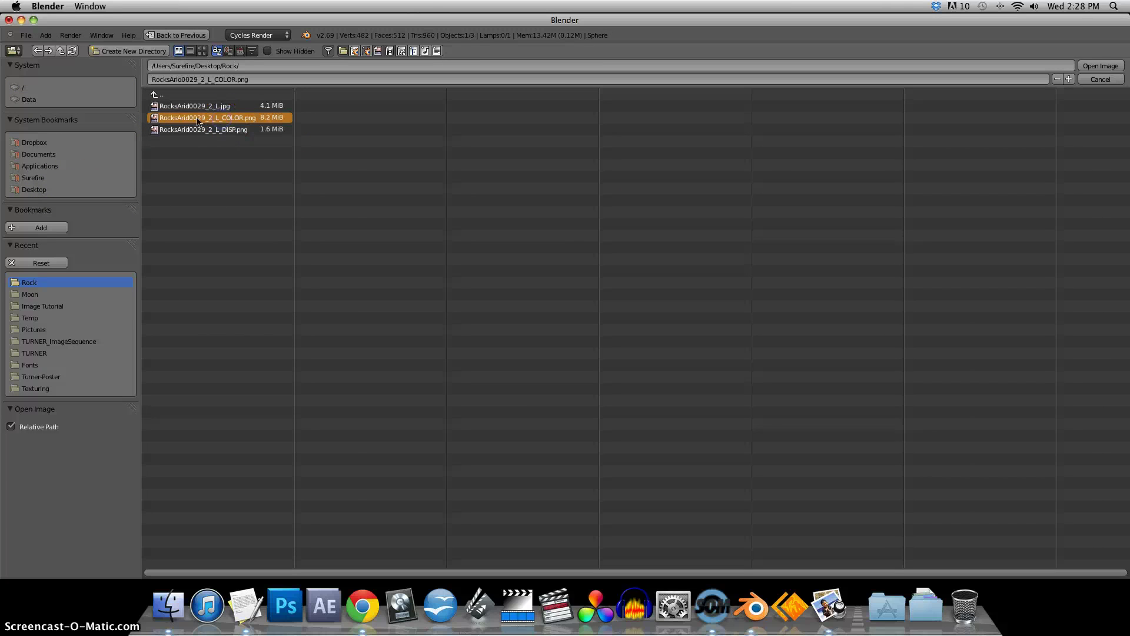
{"action": "left_click", "coordinate": [239, 119]}
{"action": "left_click", "coordinate": [1101, 66]}
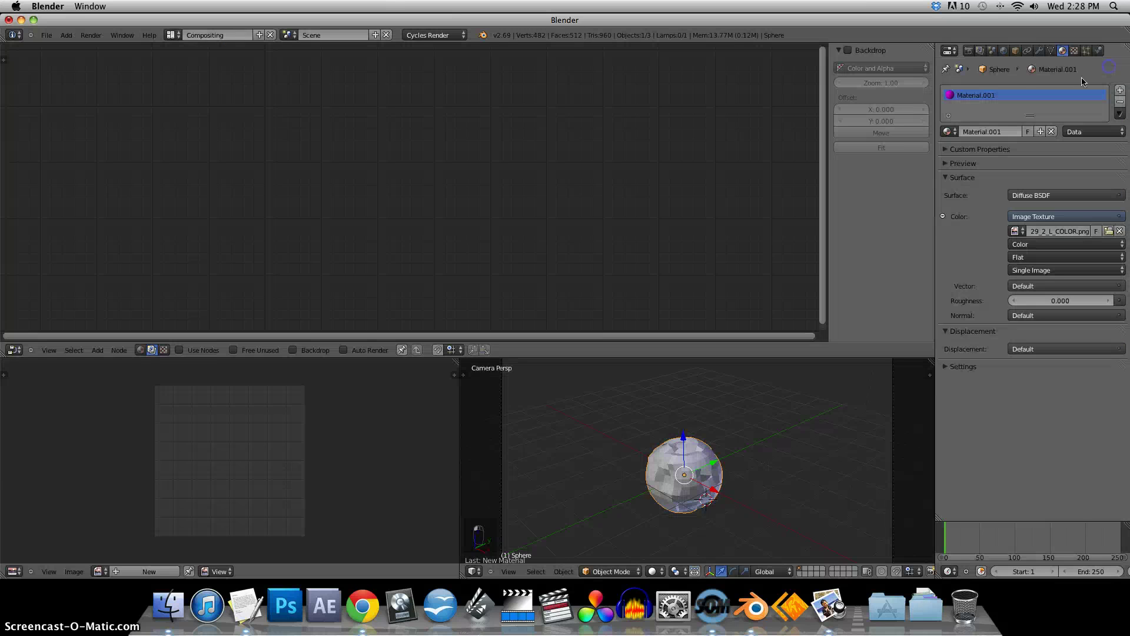
{"action": "left_click", "coordinate": [922, 298]}
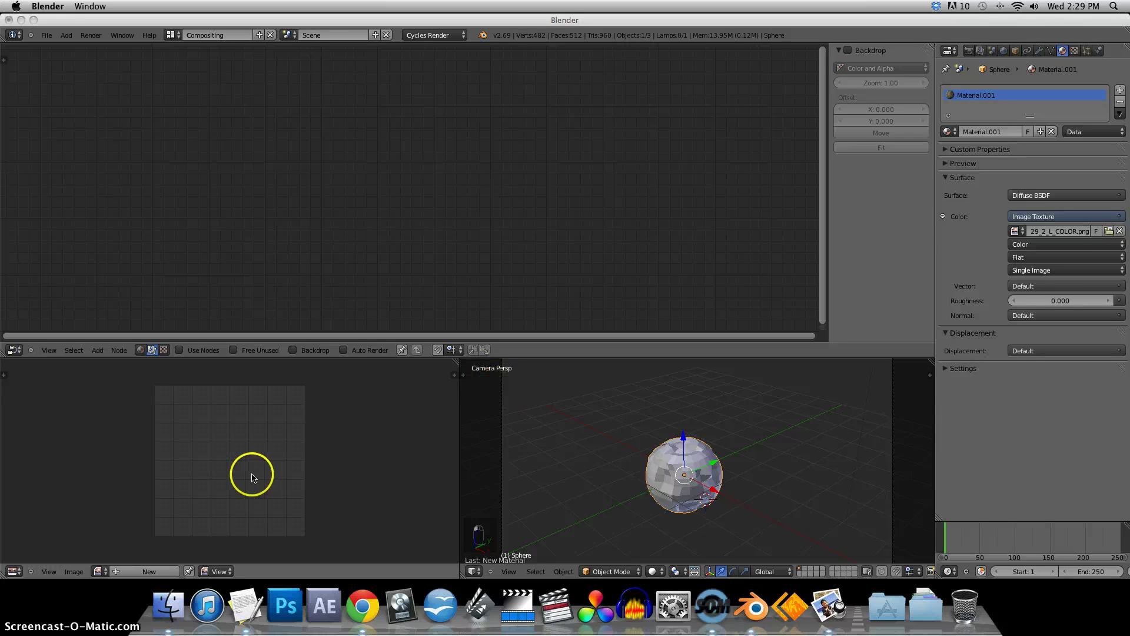
Step: Display the rock colour image in the image editor and zoom out to fit
{"action": "left_click", "coordinate": [100, 572]}
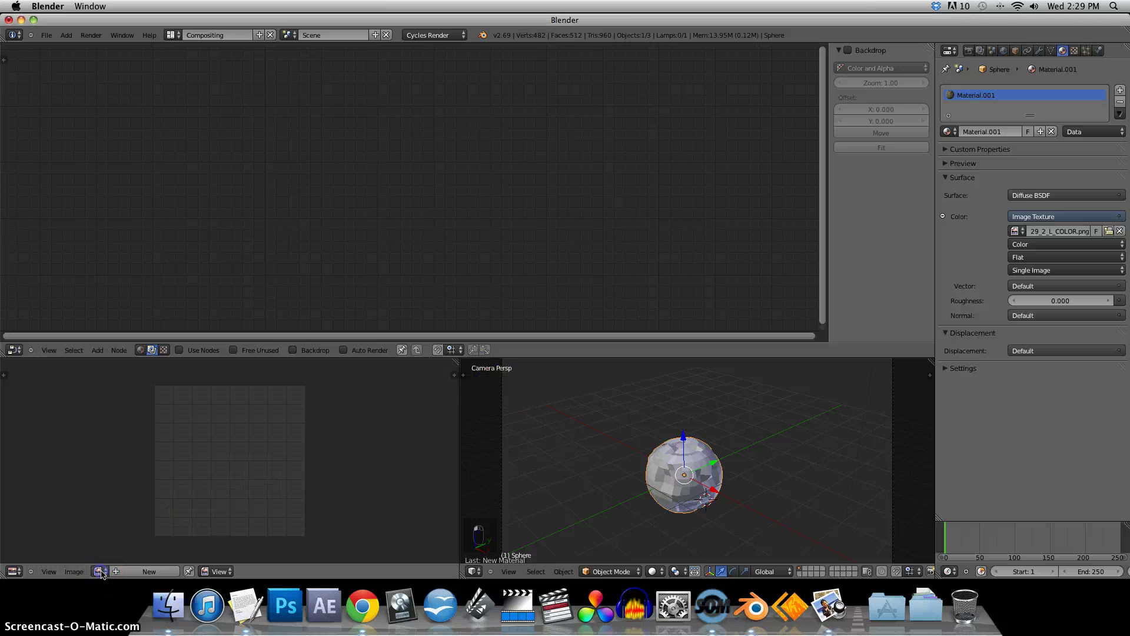
{"action": "left_click", "coordinate": [100, 572]}
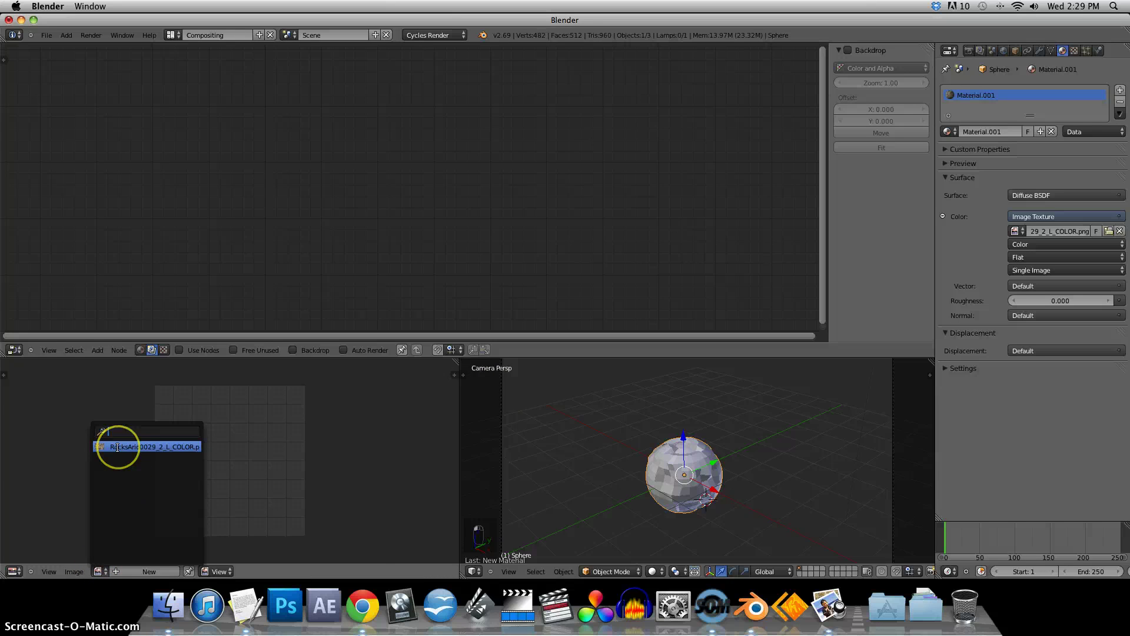
{"action": "left_click", "coordinate": [118, 447]}
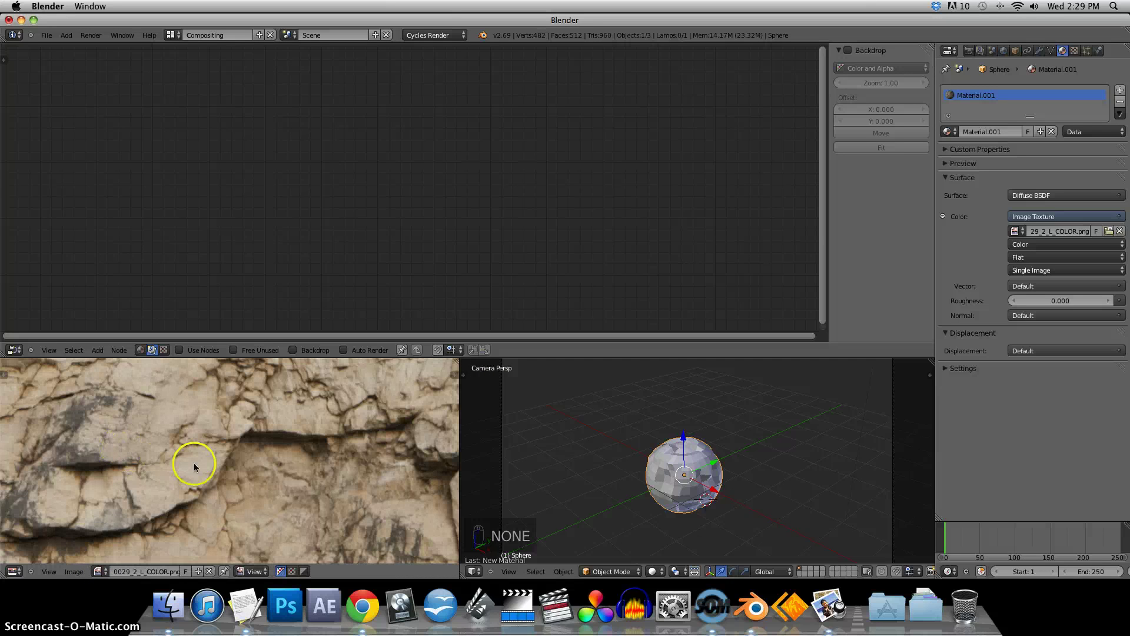
{"action": "scroll", "coordinate": [194, 466], "scroll_direction": "down", "scroll_amount": 6}
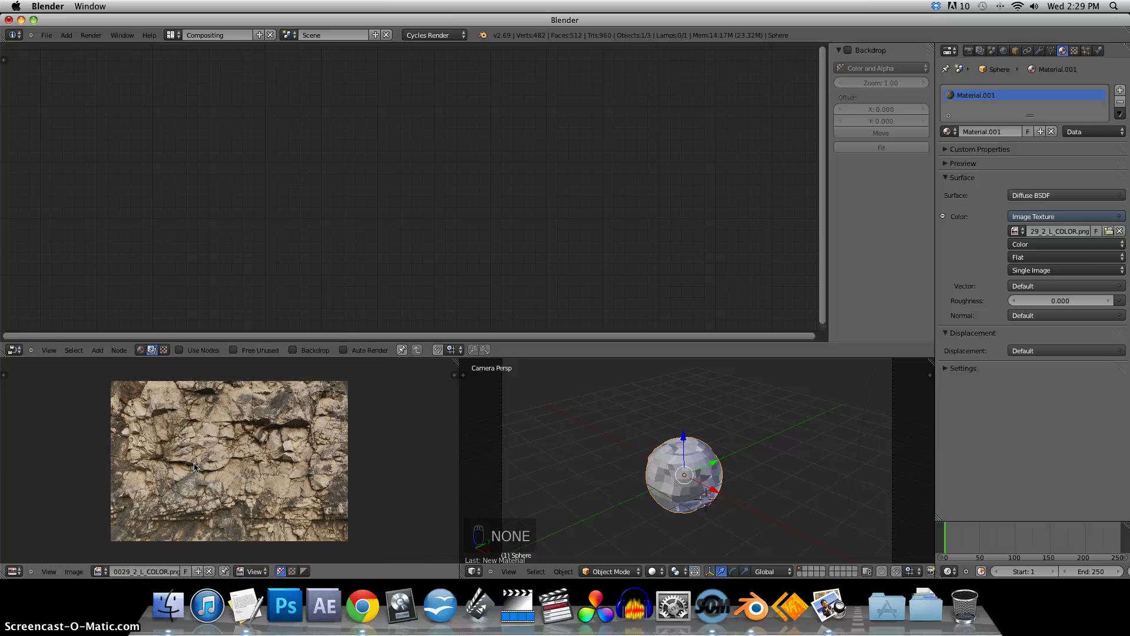
{"action": "scroll", "coordinate": [195, 467], "scroll_direction": "down", "scroll_amount": 1}
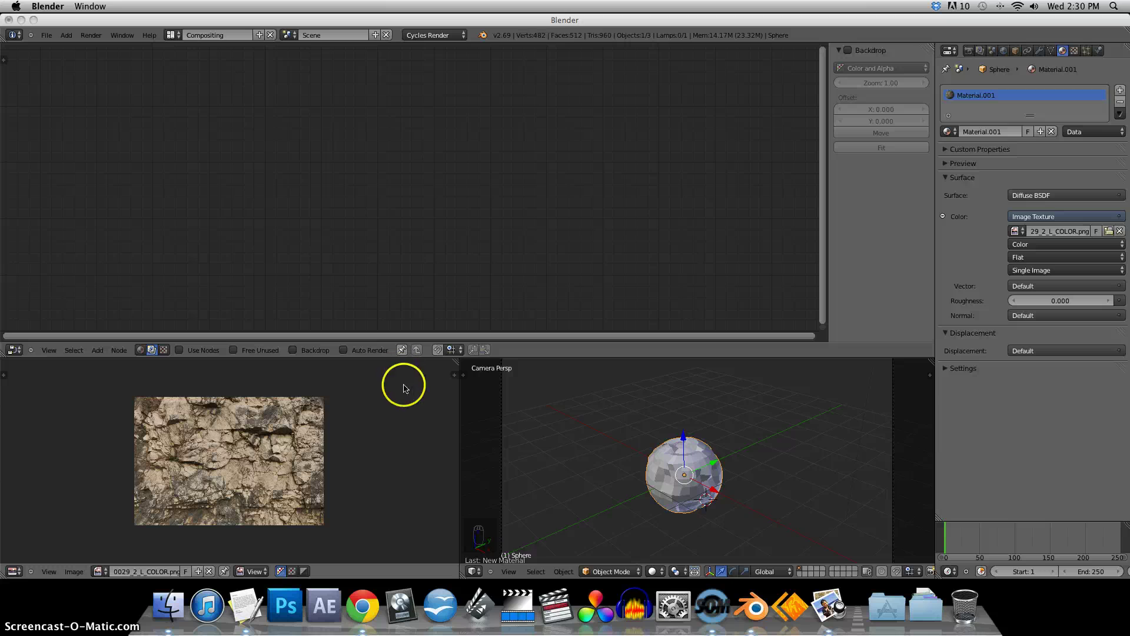
Step: Show the sphere with Texture shading, enter Edit Mode and select all vertices
{"action": "left_click", "coordinate": [658, 575]}
{"action": "left_click", "coordinate": [674, 525]}
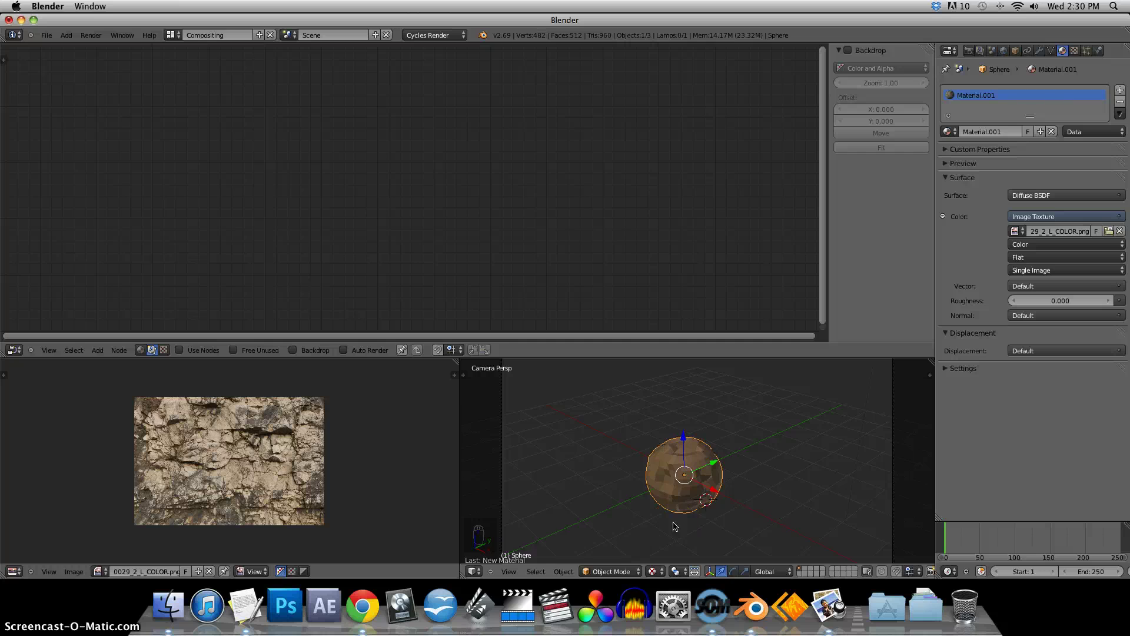
{"action": "left_click", "coordinate": [603, 570]}
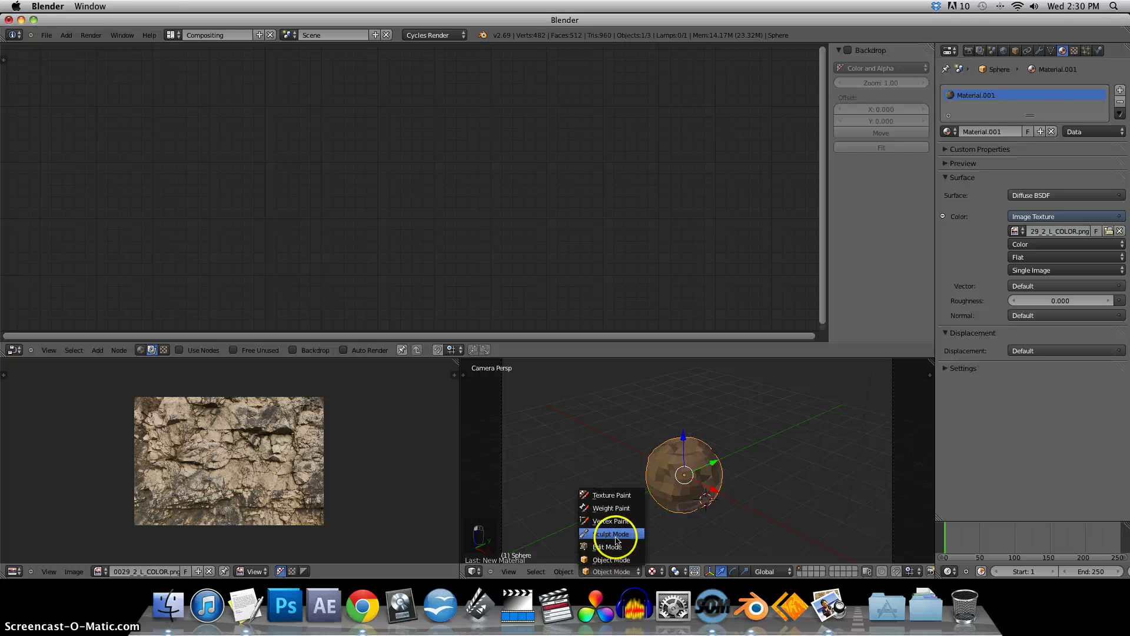
{"action": "left_click", "coordinate": [616, 547]}
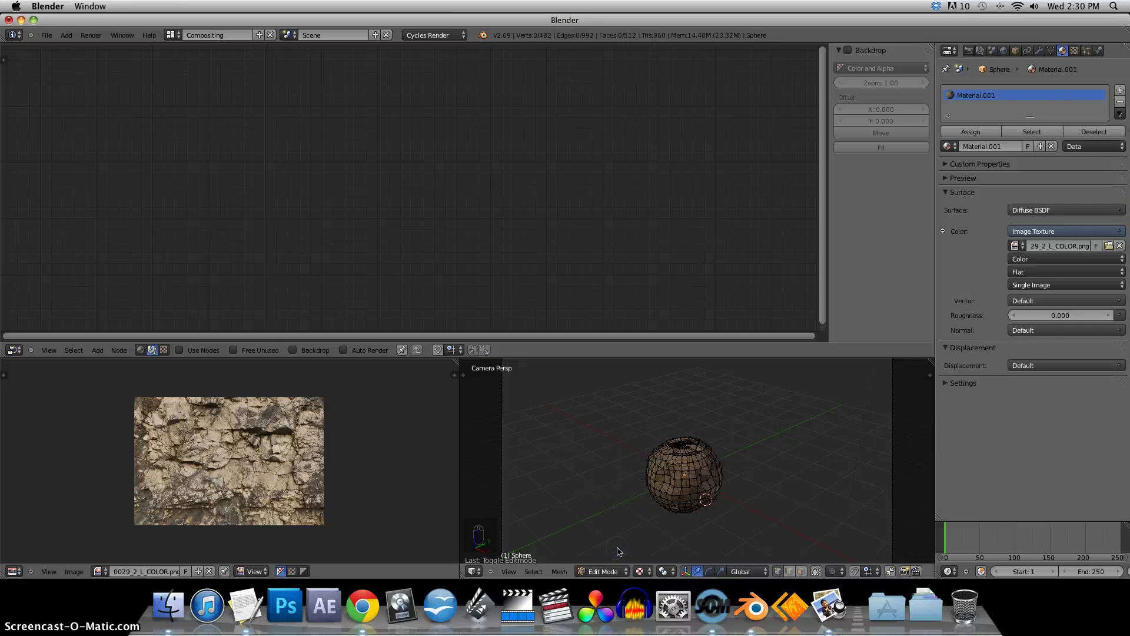
{"action": "key", "text": "a"}
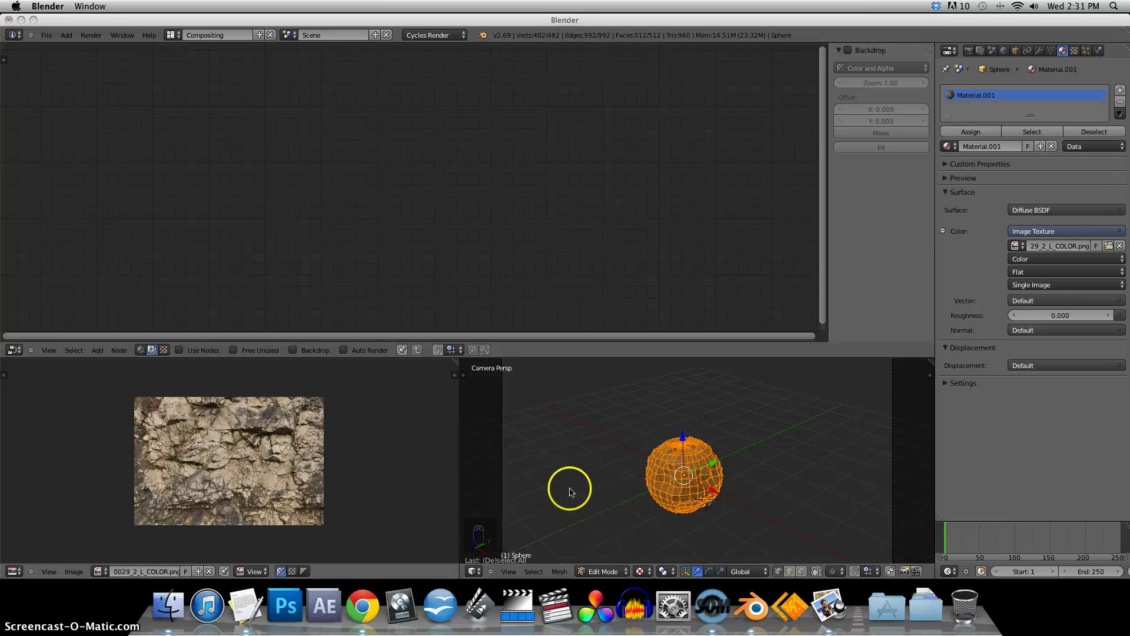
Step: Unwrap the sphere with Smart UV Project at the default 66.00 angle limit
{"action": "left_click", "coordinate": [559, 572]}
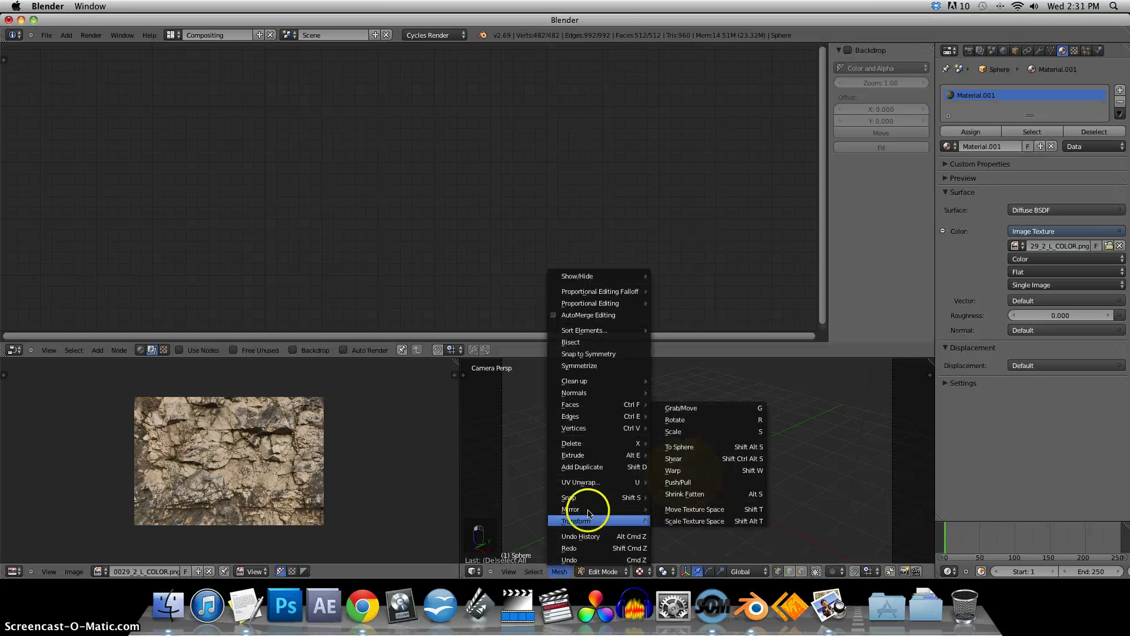
{"action": "mouse_move", "coordinate": [596, 486]}
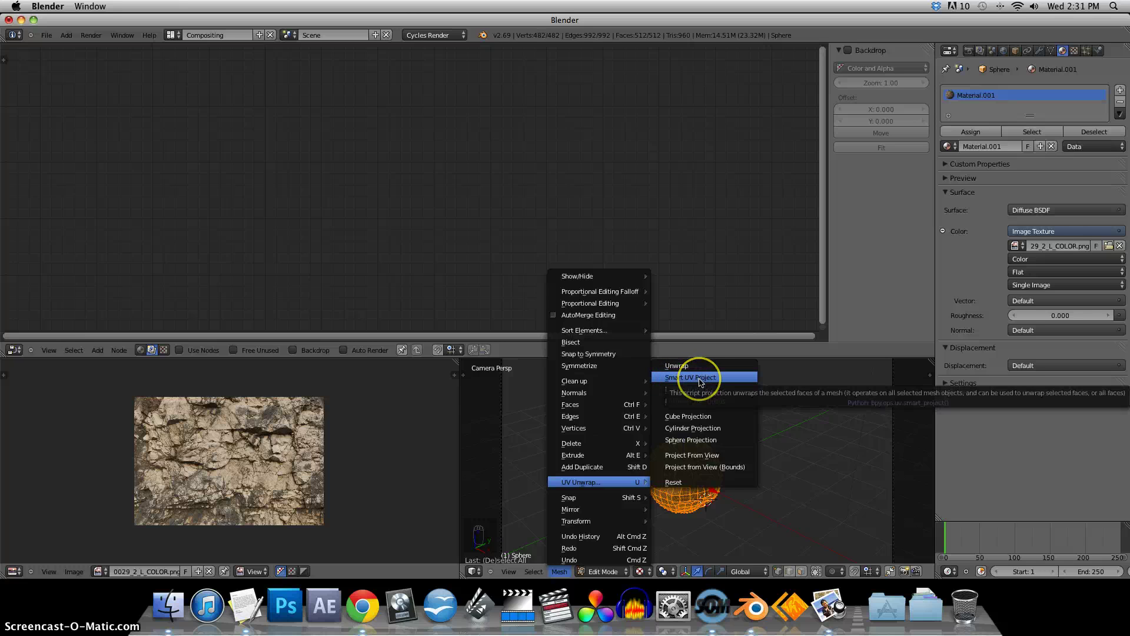
{"action": "left_click", "coordinate": [700, 379]}
{"action": "left_click", "coordinate": [694, 438]}
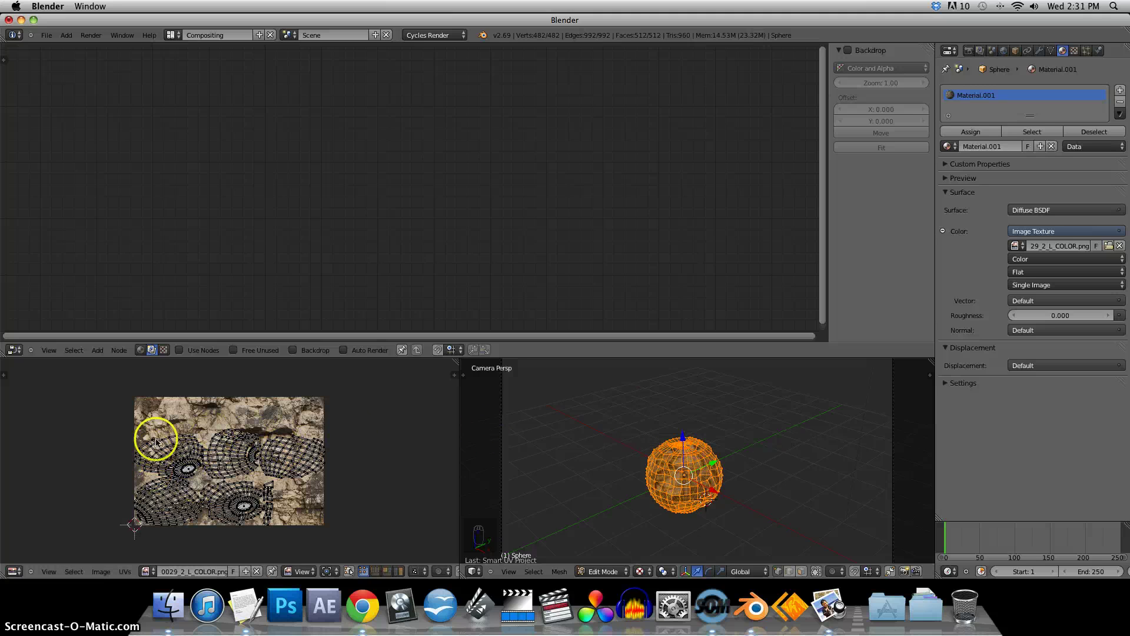
Step: Select all of the sphere's UV islands in the UV editor
{"action": "right_click", "coordinate": [359, 429]}
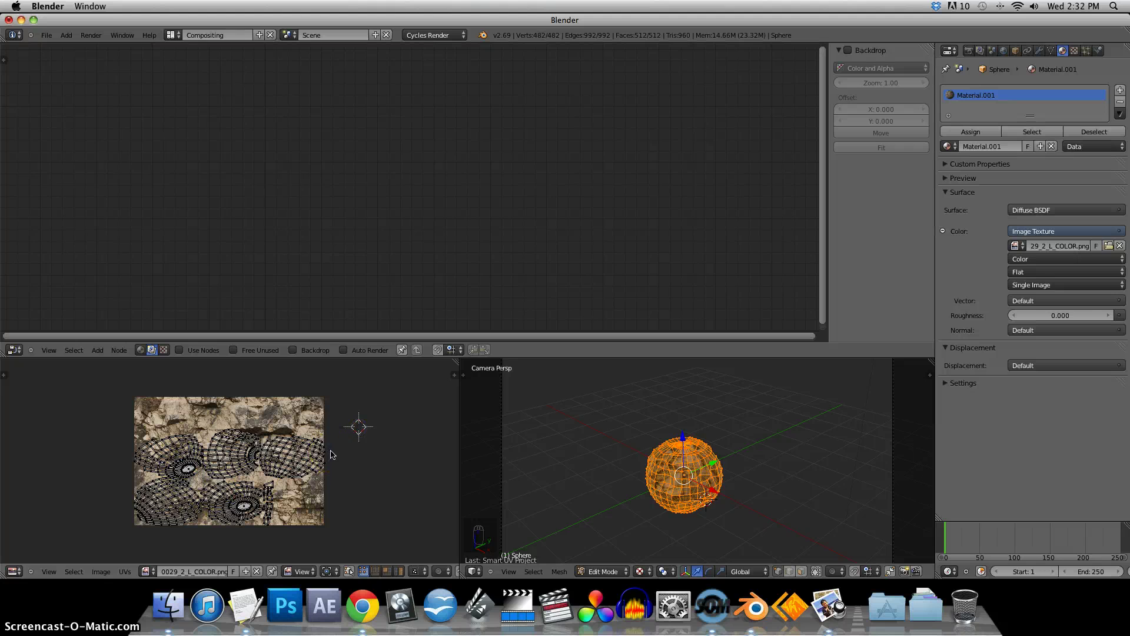
{"action": "key", "text": "a"}
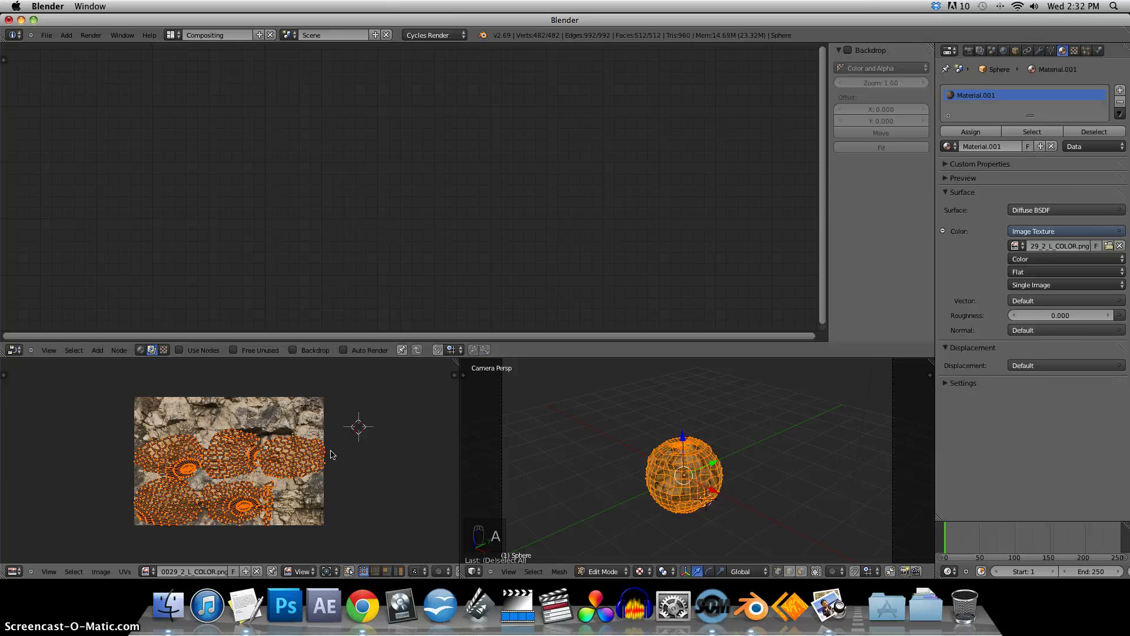
{"action": "scroll", "coordinate": [320, 445], "scroll_direction": "up", "scroll_amount": 3}
{"action": "scroll", "coordinate": [326, 448], "scroll_direction": "down", "scroll_amount": 3}
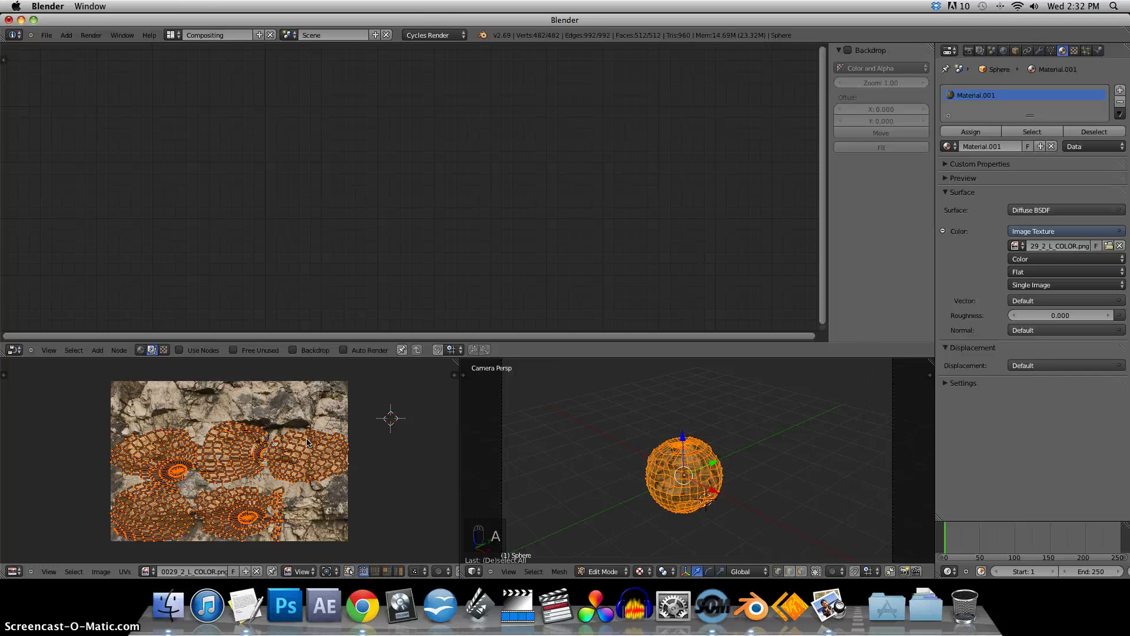
Step: Scale the UV islands and shift them upward so they spread across the rock image
{"action": "key", "text": "s"}
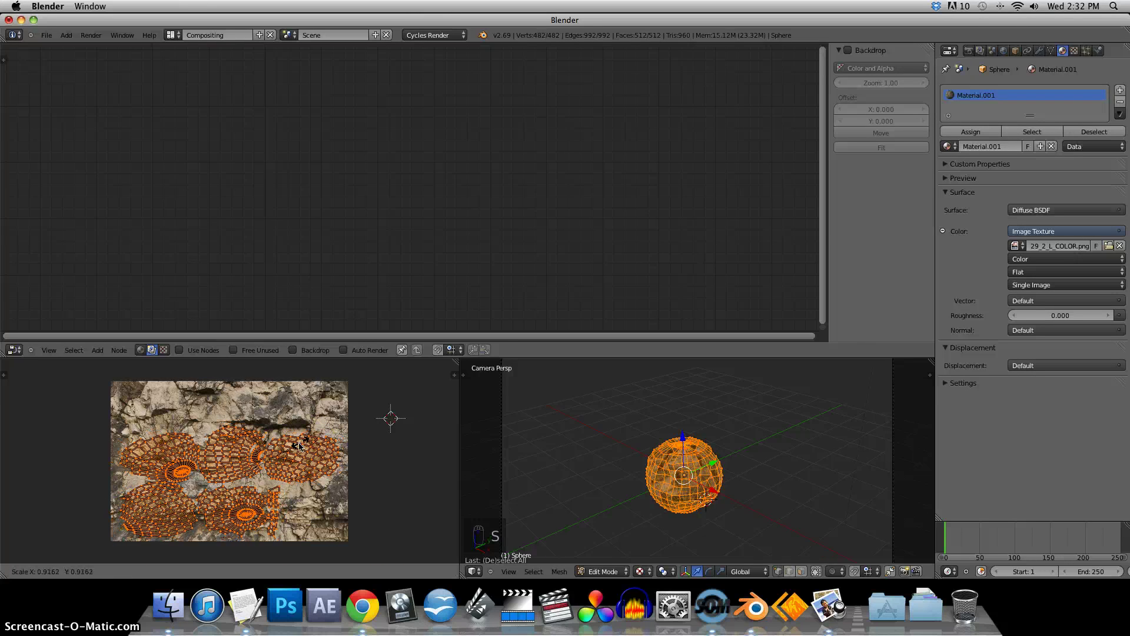
{"action": "mouse_move", "coordinate": [305, 446]}
{"action": "left_mouse_down"}
{"action": "mouse_move", "coordinate": [297, 437]}
{"action": "mouse_move", "coordinate": [306, 444]}
{"action": "mouse_move", "coordinate": [278, 453]}
{"action": "mouse_move", "coordinate": [305, 442]}
{"action": "left_mouse_up"}
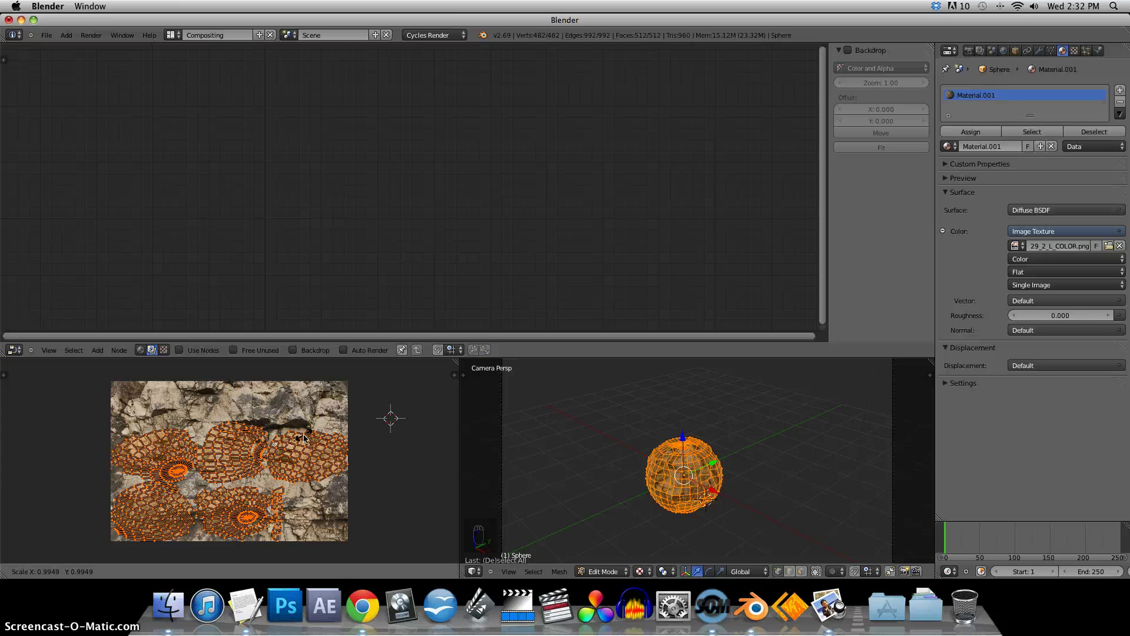
{"action": "left_click", "coordinate": [304, 437]}
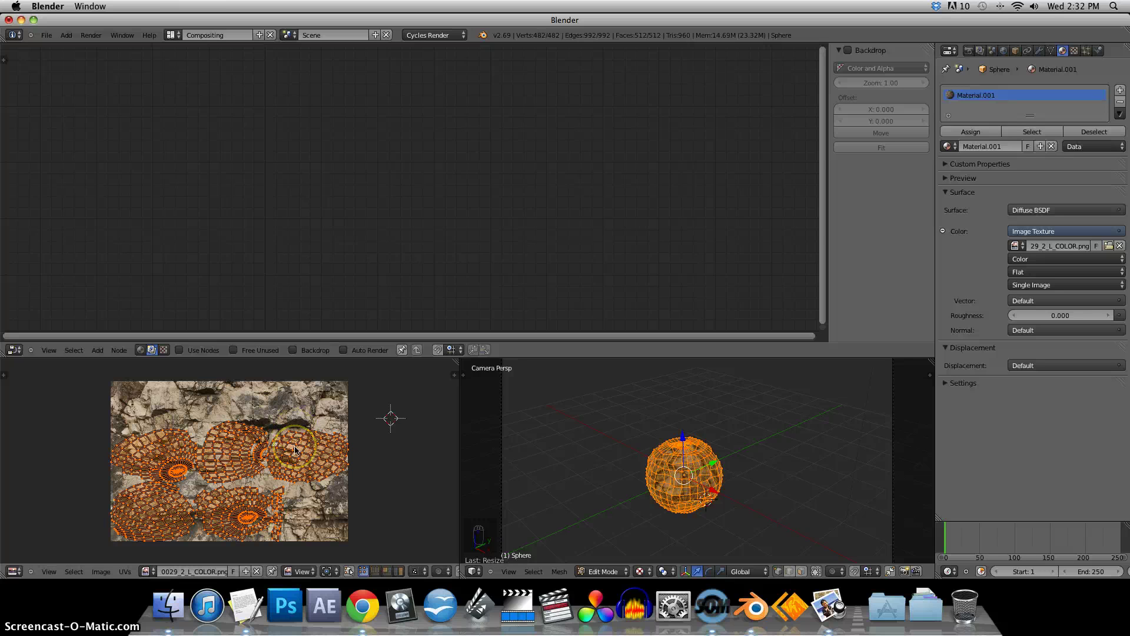
{"action": "key", "text": "g"}
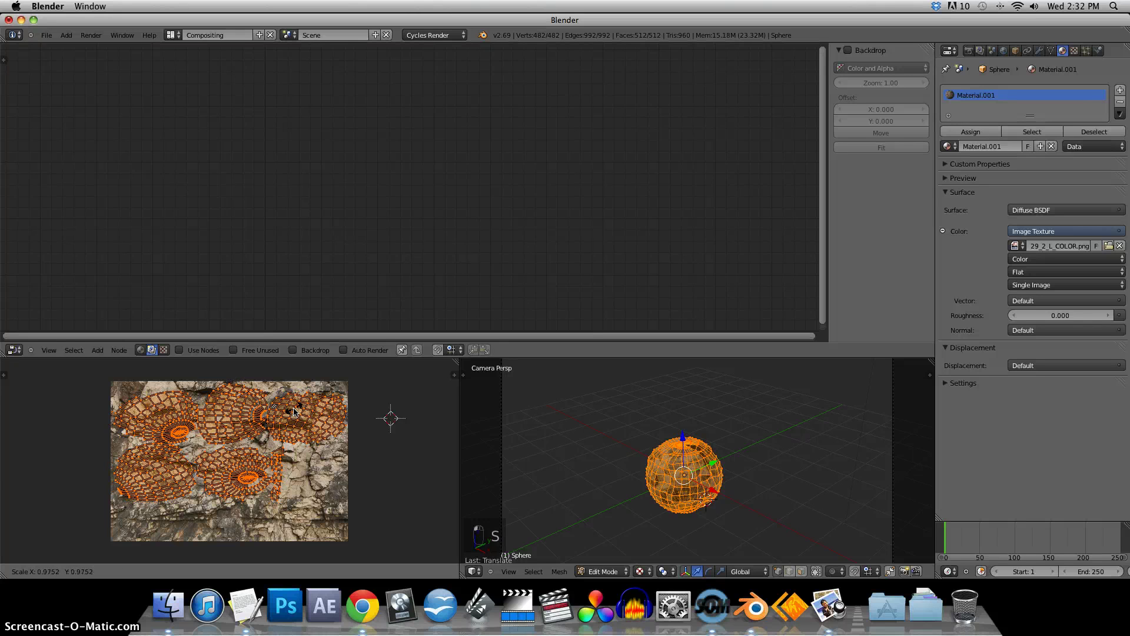
{"action": "left_click", "coordinate": [295, 410]}
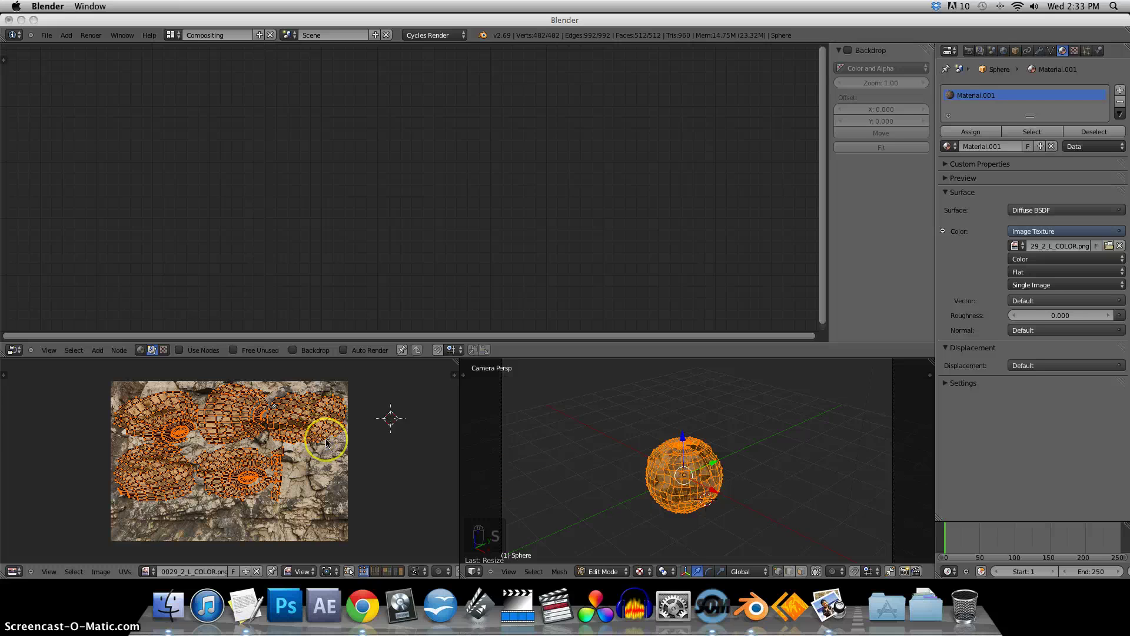
{"action": "left_click", "coordinate": [601, 570]}
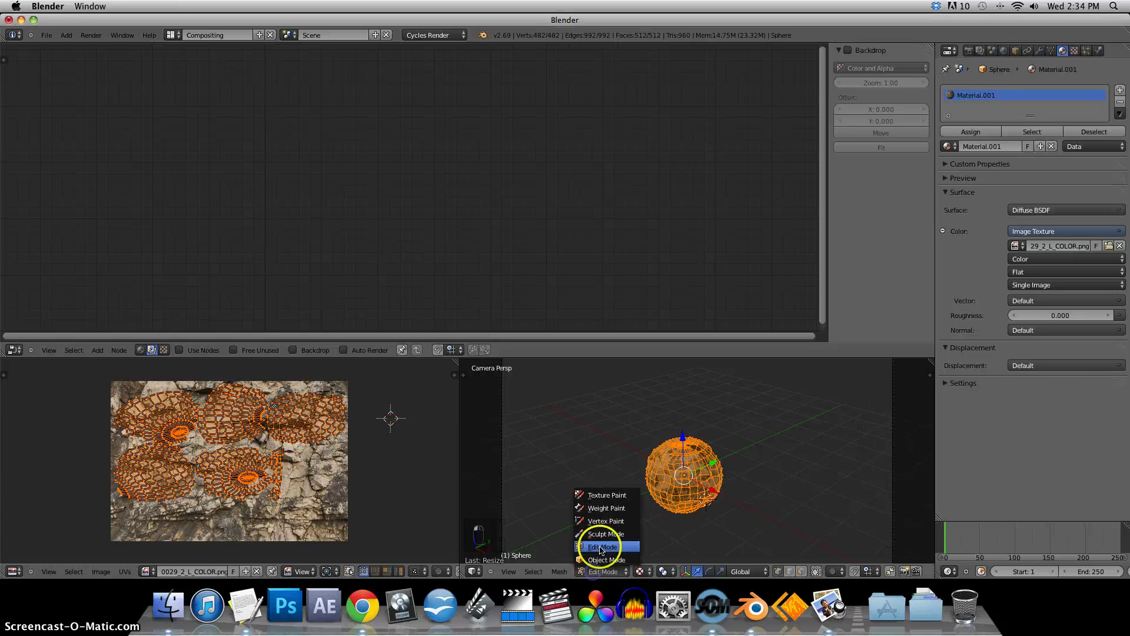
Step: Return to Object Mode, move the lamp near the sphere and set its size to 1
{"action": "left_click", "coordinate": [606, 560]}
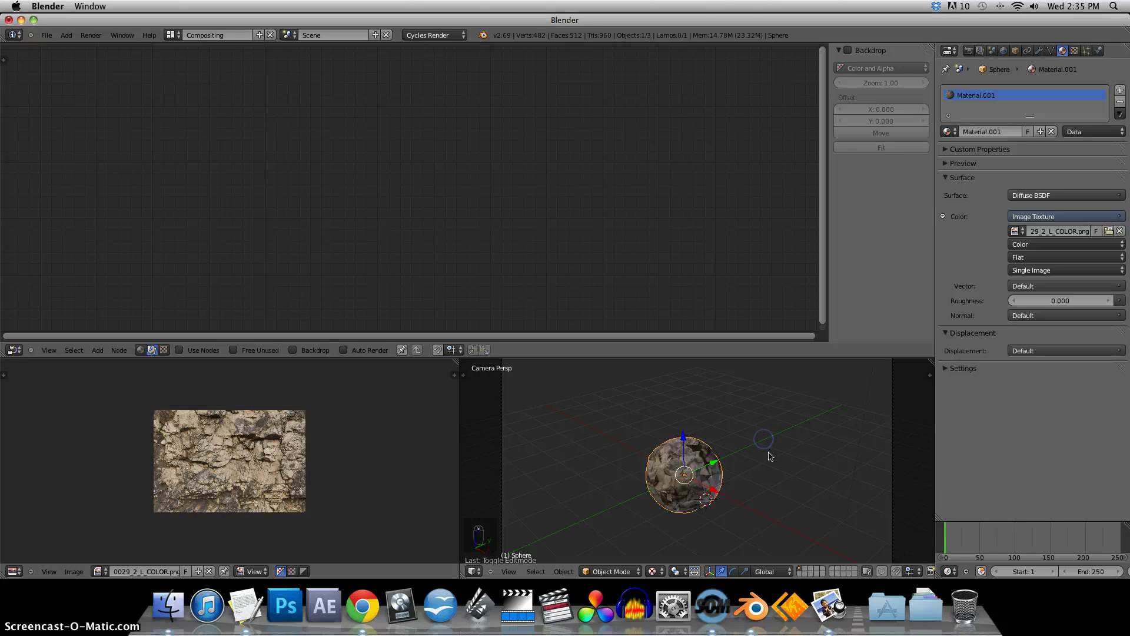
{"action": "scroll", "coordinate": [769, 454], "scroll_direction": "down", "scroll_amount": 3}
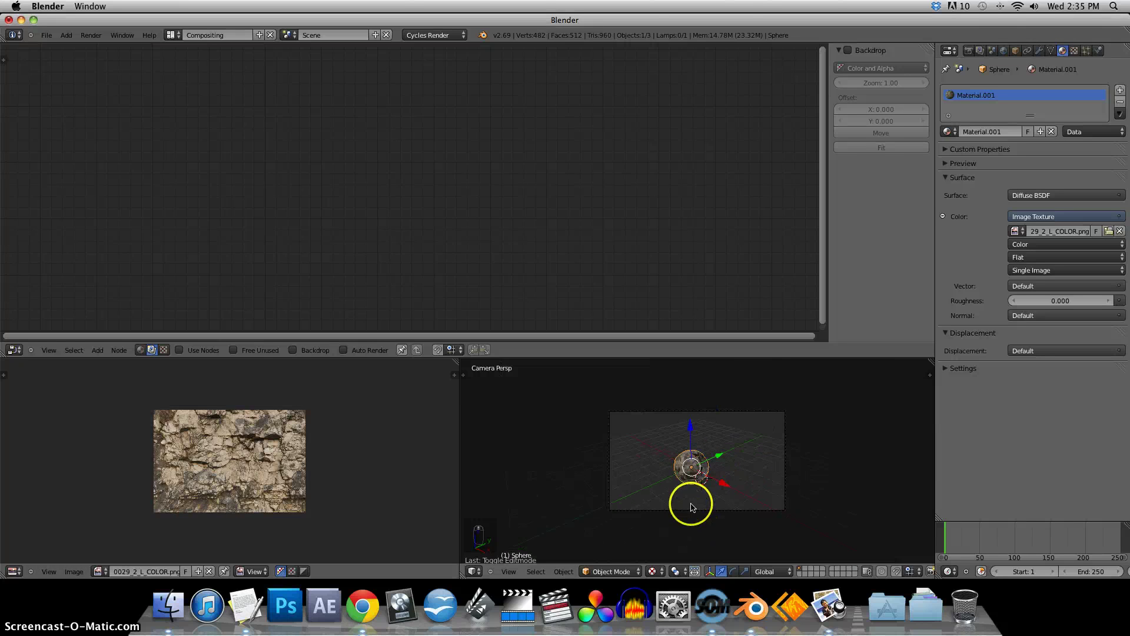
{"action": "key", "text": "KP_0"}
{"action": "right_click", "coordinate": [757, 386]}
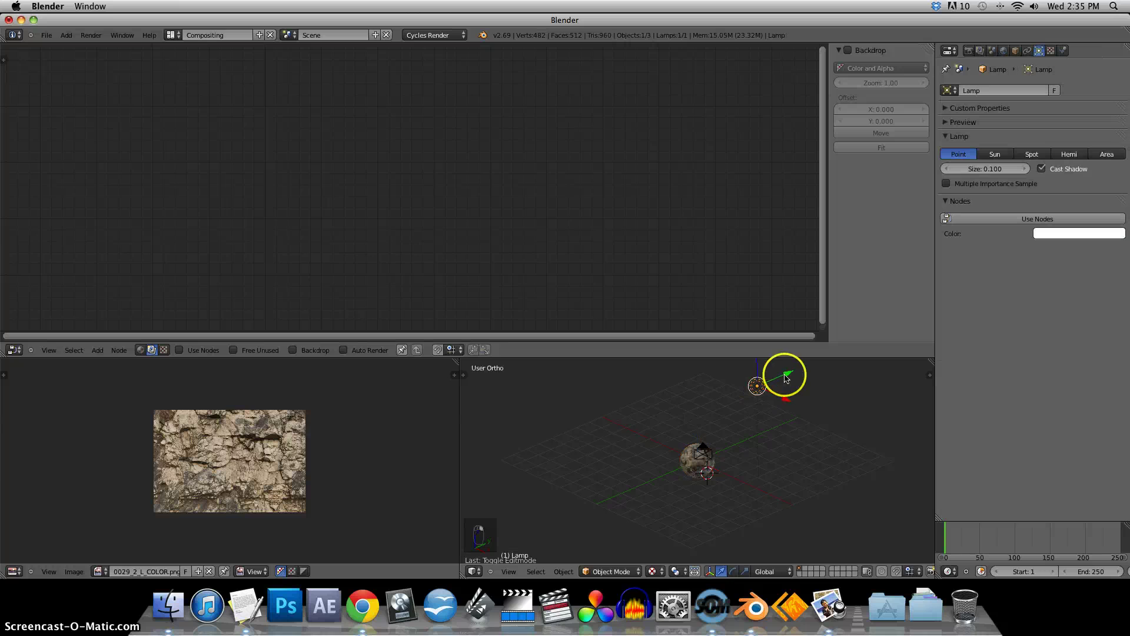
{"action": "left_click_drag", "start_coordinate": [787, 378], "coordinate": [737, 452]}
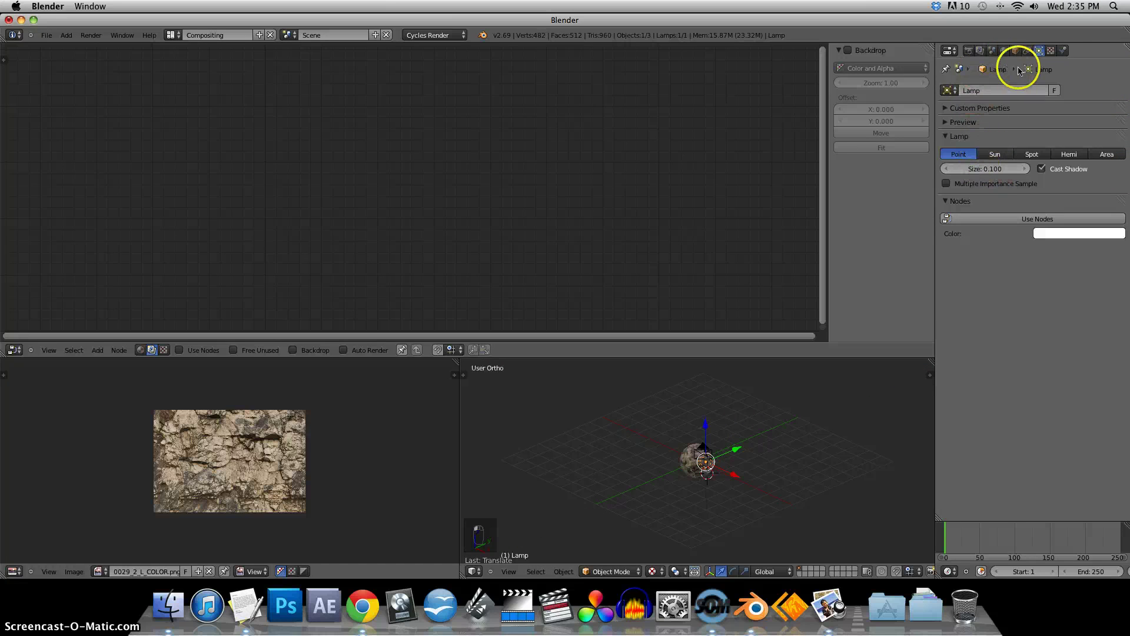
{"action": "left_click", "coordinate": [995, 168]}
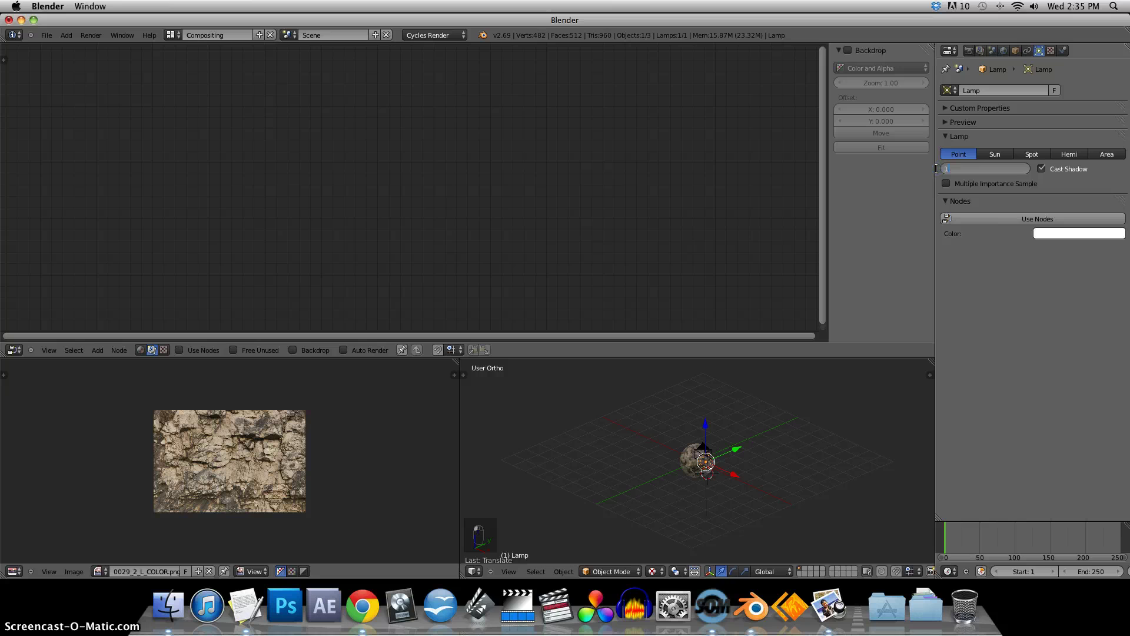
{"action": "key", "text": "Return"}
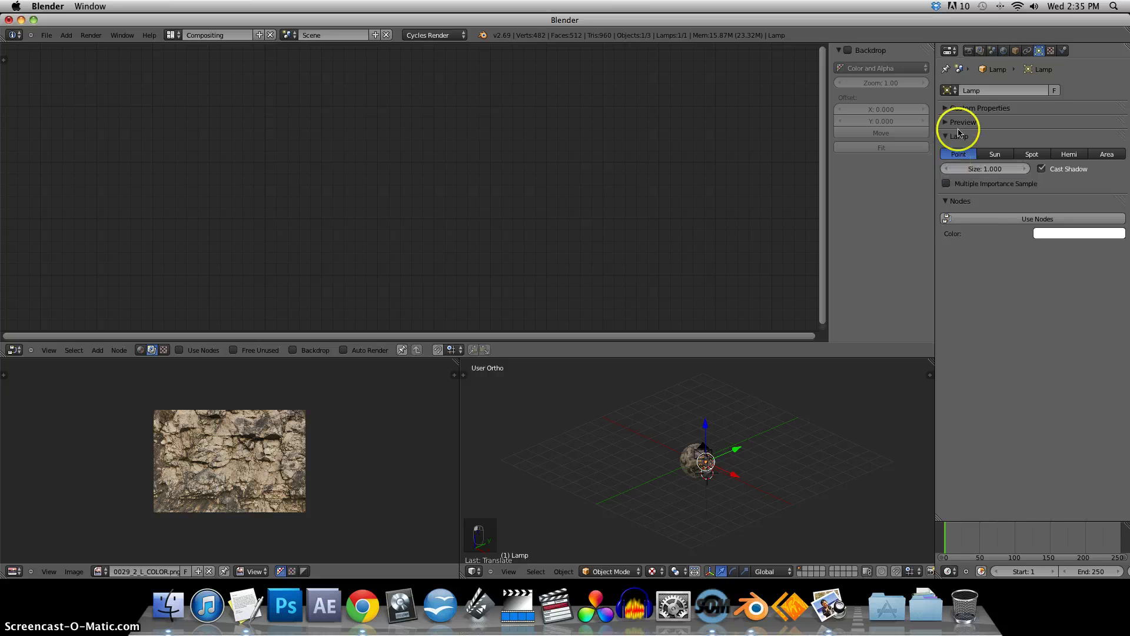
Step: Render the scene with Cycles to see the rock-textured sphere
{"action": "left_click", "coordinate": [967, 51]}
{"action": "left_click", "coordinate": [967, 106]}
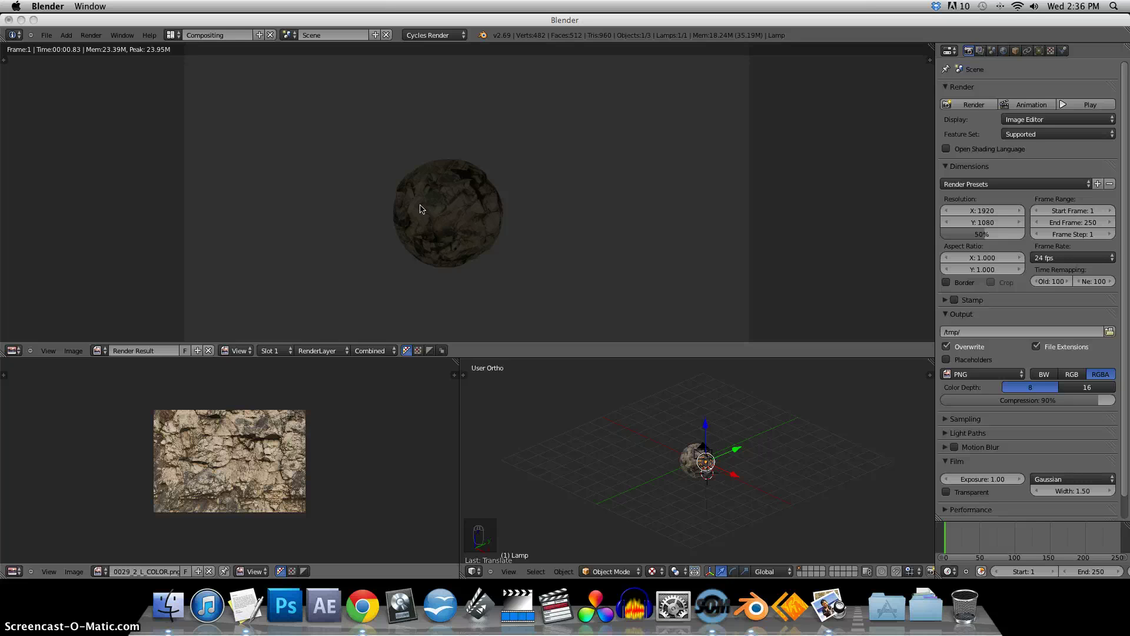
{"action": "left_click", "coordinate": [429, 210]}
Step: Show Material.001's shader node tree in the Node Editor with the sphere selected
{"action": "right_click", "coordinate": [435, 208]}
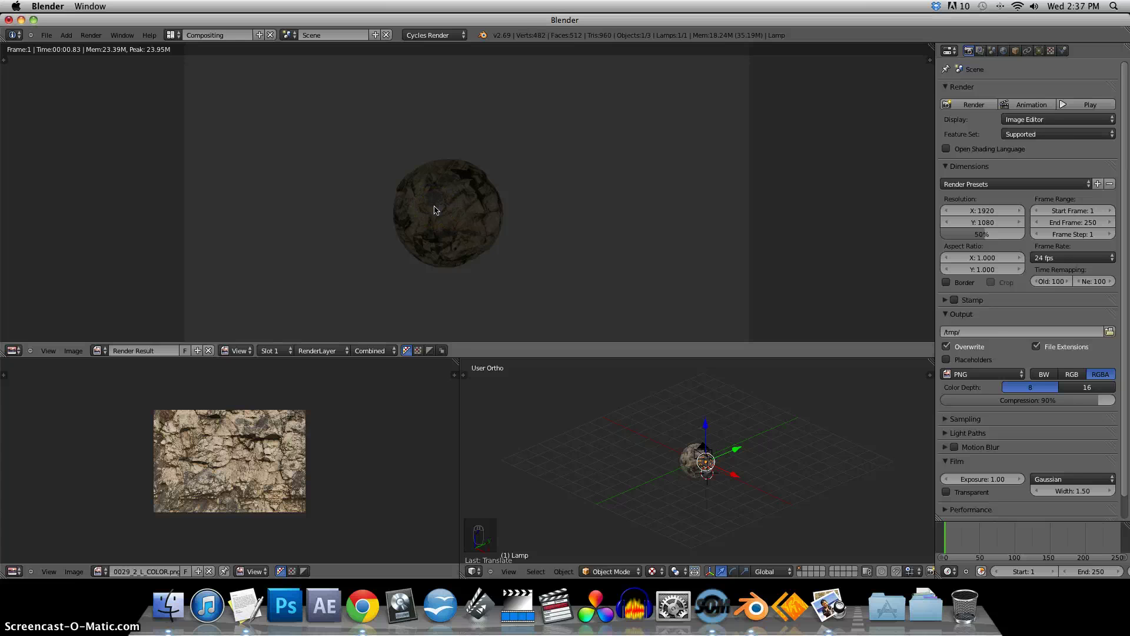
{"action": "key", "text": "shift+F3"}
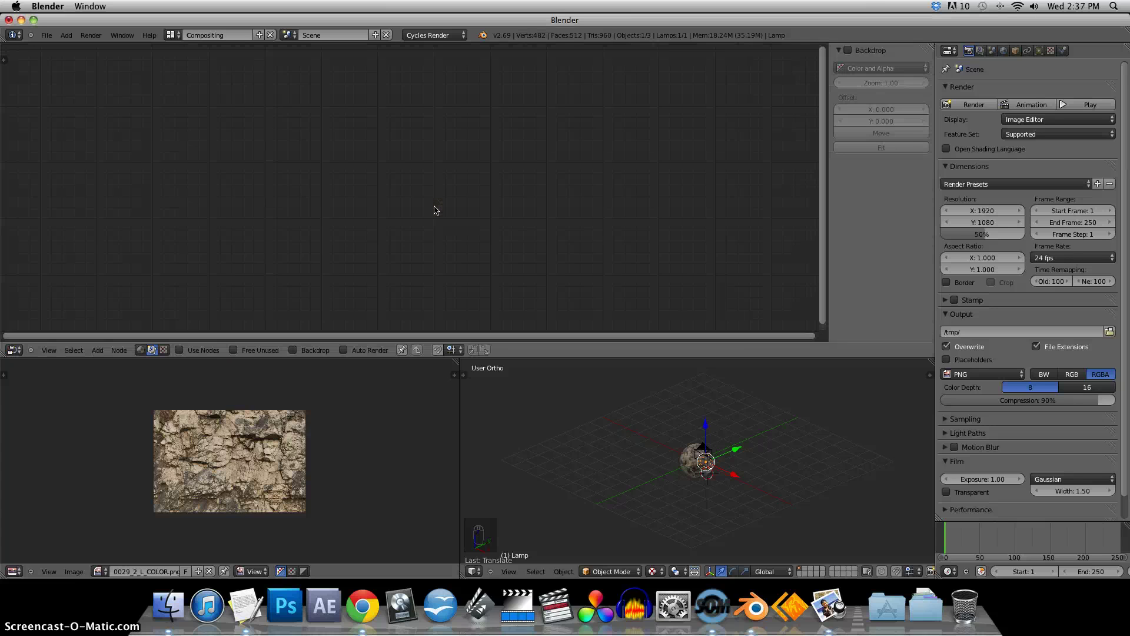
{"action": "left_click", "coordinate": [506, 222]}
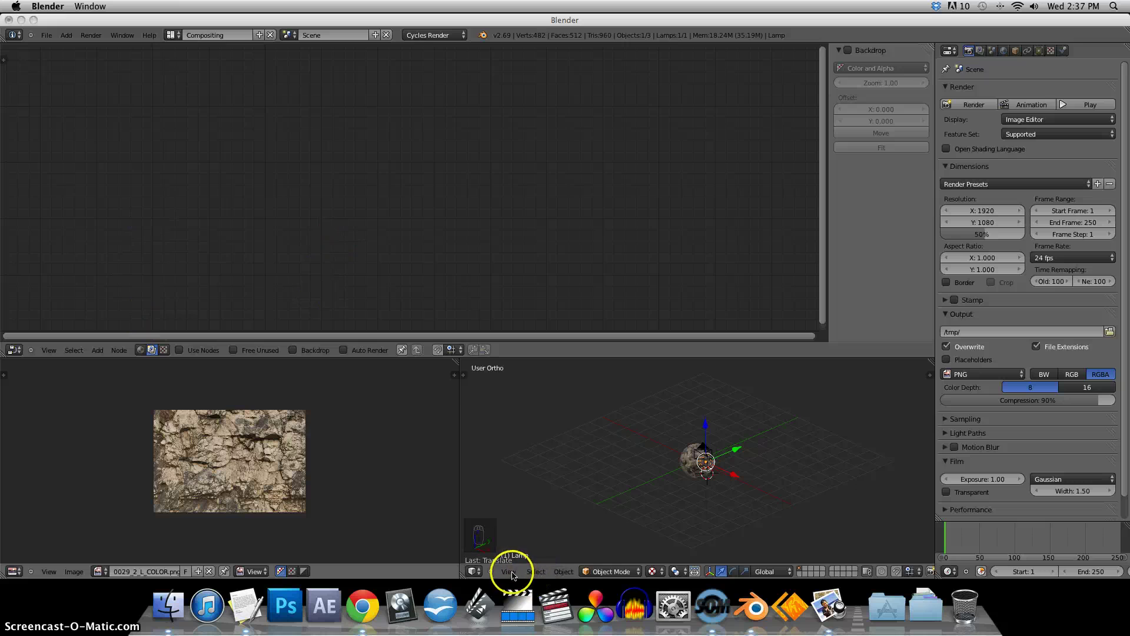
{"action": "right_click", "coordinate": [688, 458]}
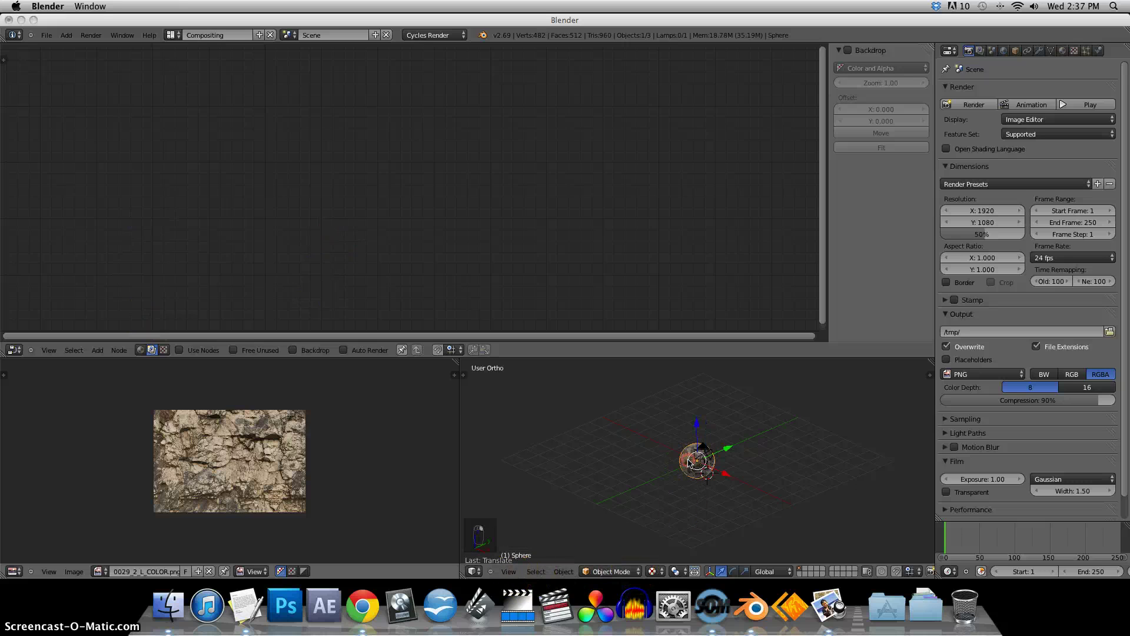
{"action": "left_click", "coordinate": [179, 350]}
{"action": "left_click", "coordinate": [141, 350]}
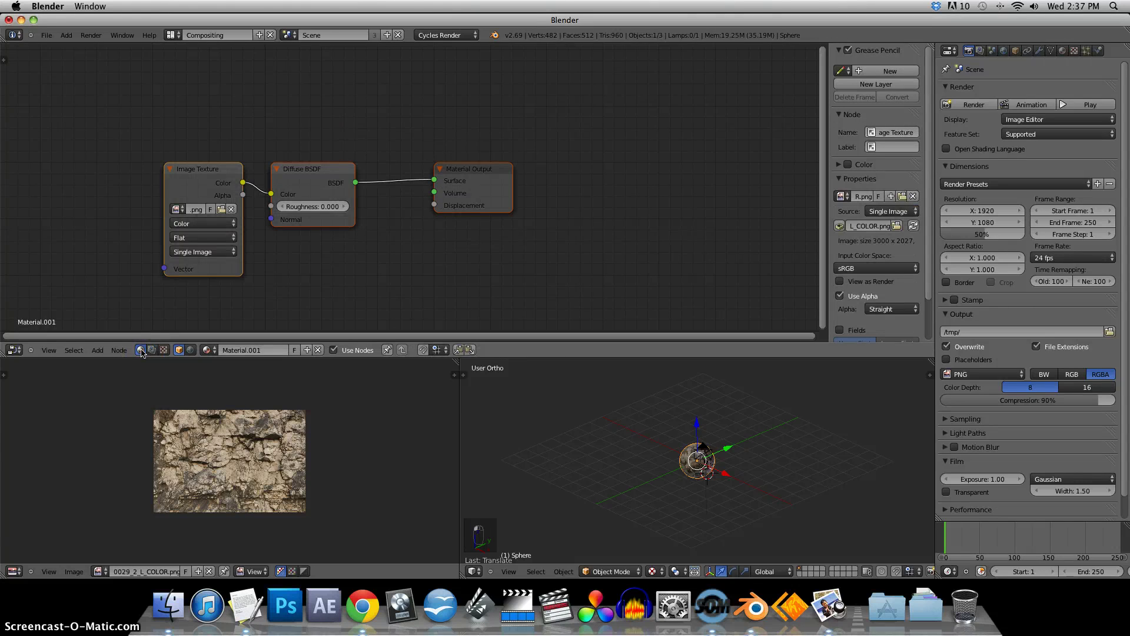
{"action": "left_click", "coordinate": [179, 350]}
{"action": "left_click", "coordinate": [179, 350]}
{"action": "scroll", "coordinate": [655, 479], "scroll_direction": "up", "scroll_amount": 6}
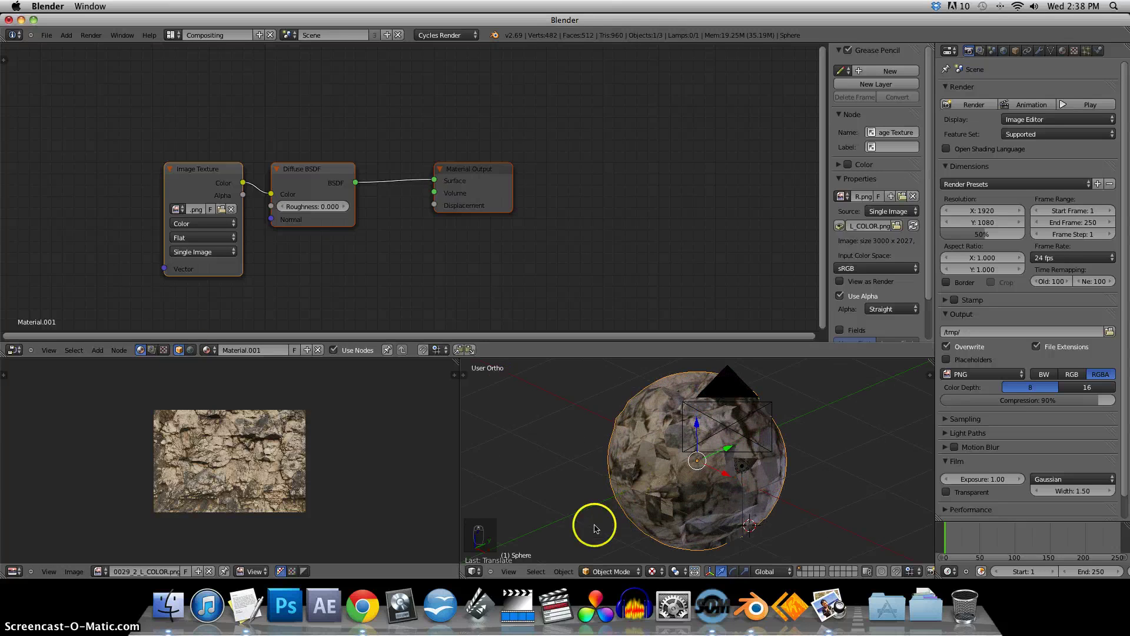
Step: Switch the viewport to Rendered shading and remove the stray link into Displacement
{"action": "left_click", "coordinate": [653, 569]}
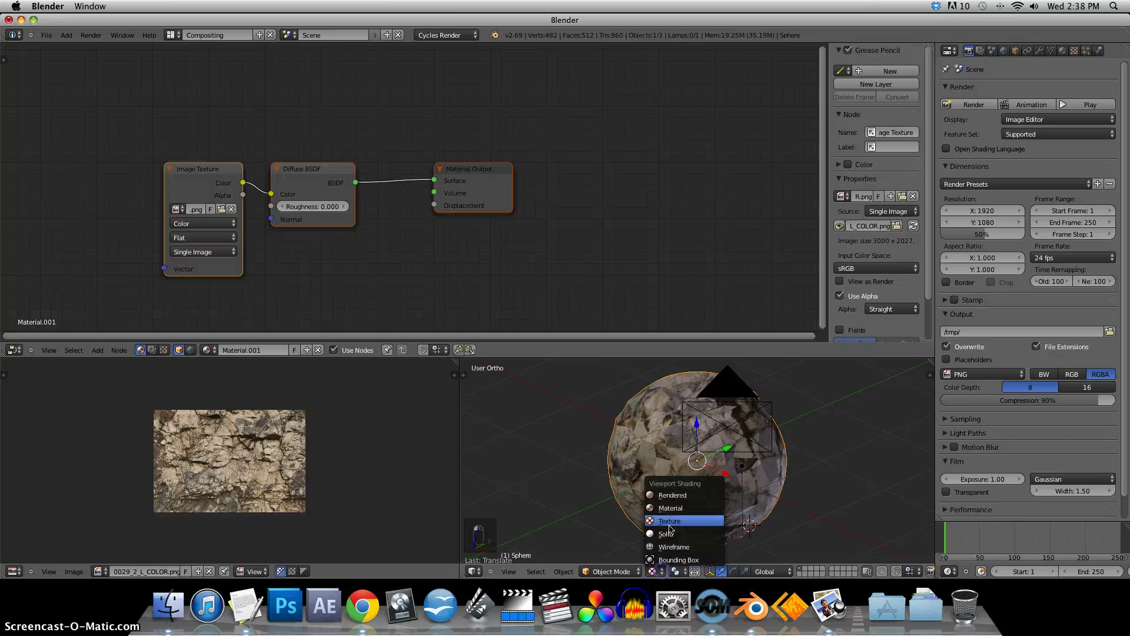
{"action": "left_click", "coordinate": [676, 496]}
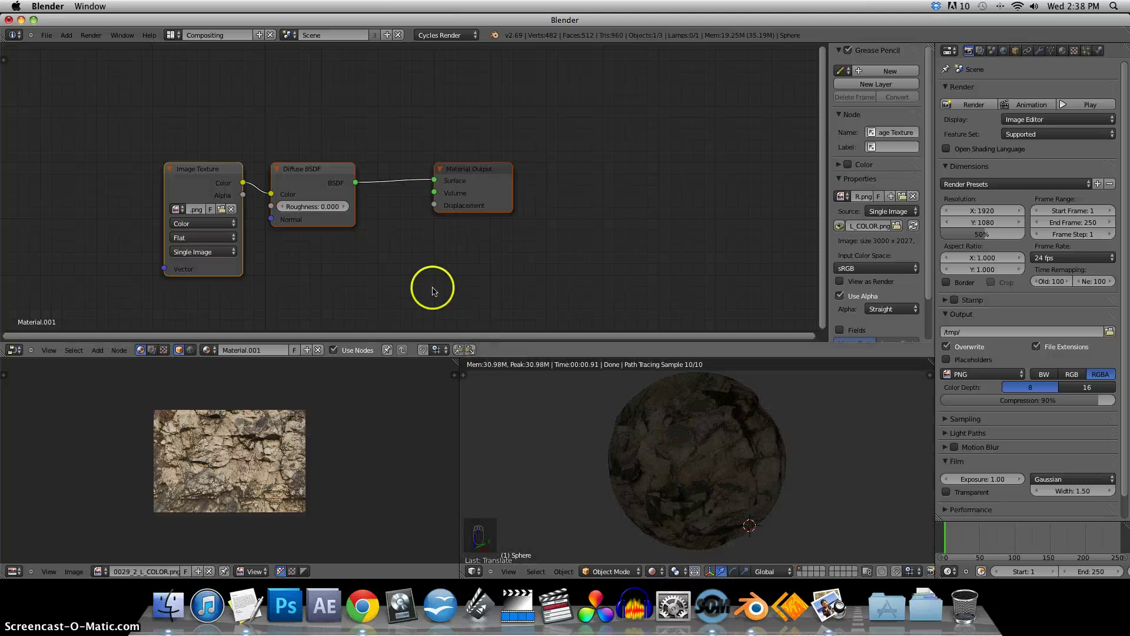
{"action": "left_click_drag", "start_coordinate": [219, 172], "coordinate": [434, 209]}
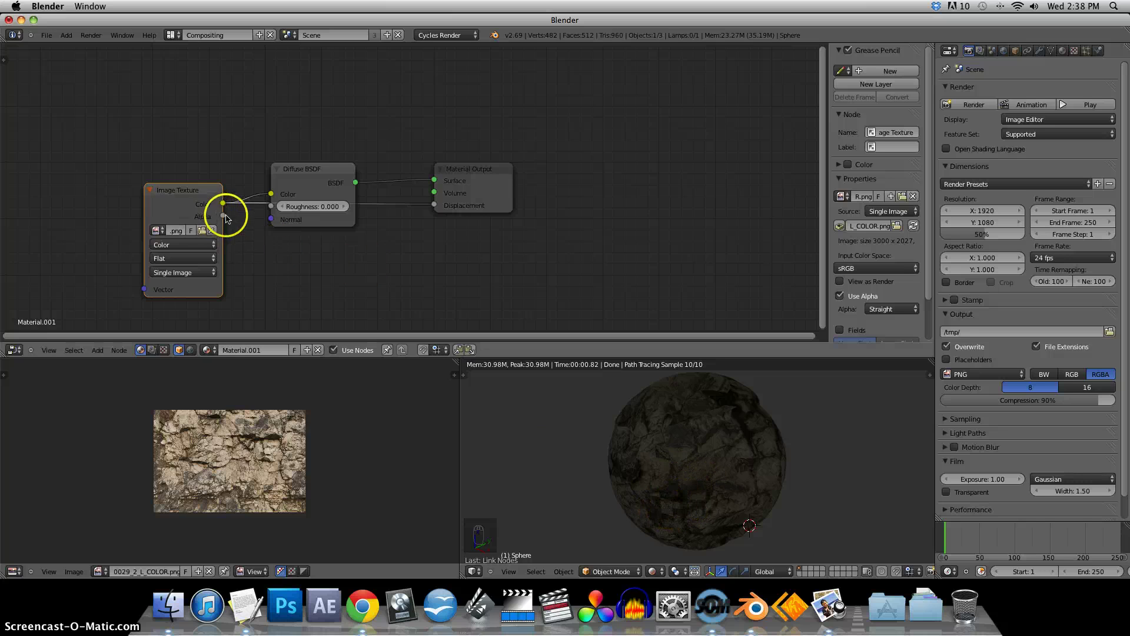
{"action": "left_click_drag", "start_coordinate": [433, 205], "coordinate": [234, 245]}
Step: Move the Image Texture, Diffuse BSDF and Material Output nodes up into a row
{"action": "left_click_drag", "start_coordinate": [197, 189], "coordinate": [187, 84]}
{"action": "left_click_drag", "start_coordinate": [312, 161], "coordinate": [316, 66]}
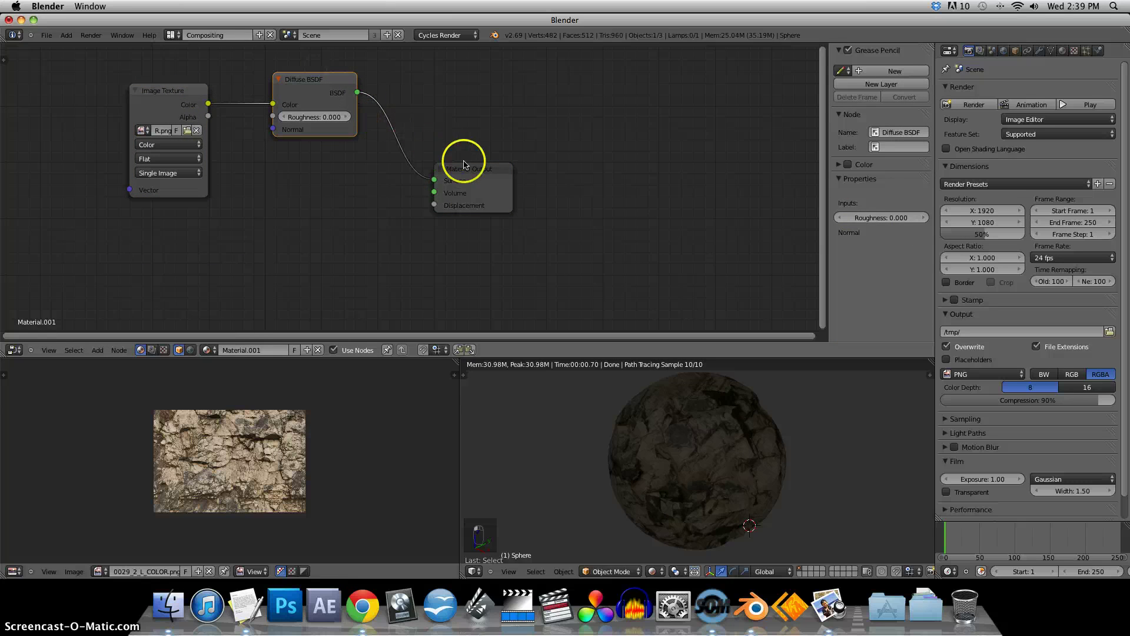
{"action": "left_click_drag", "start_coordinate": [465, 169], "coordinate": [465, 92]}
{"action": "left_click", "coordinate": [231, 235]}
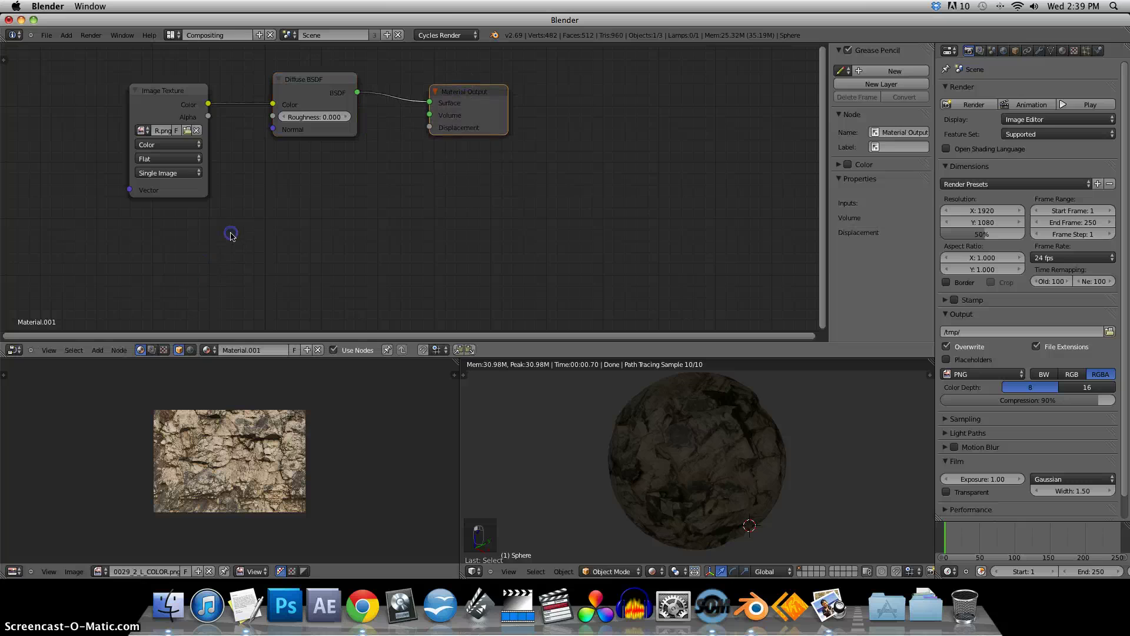
{"action": "key", "text": "x"}
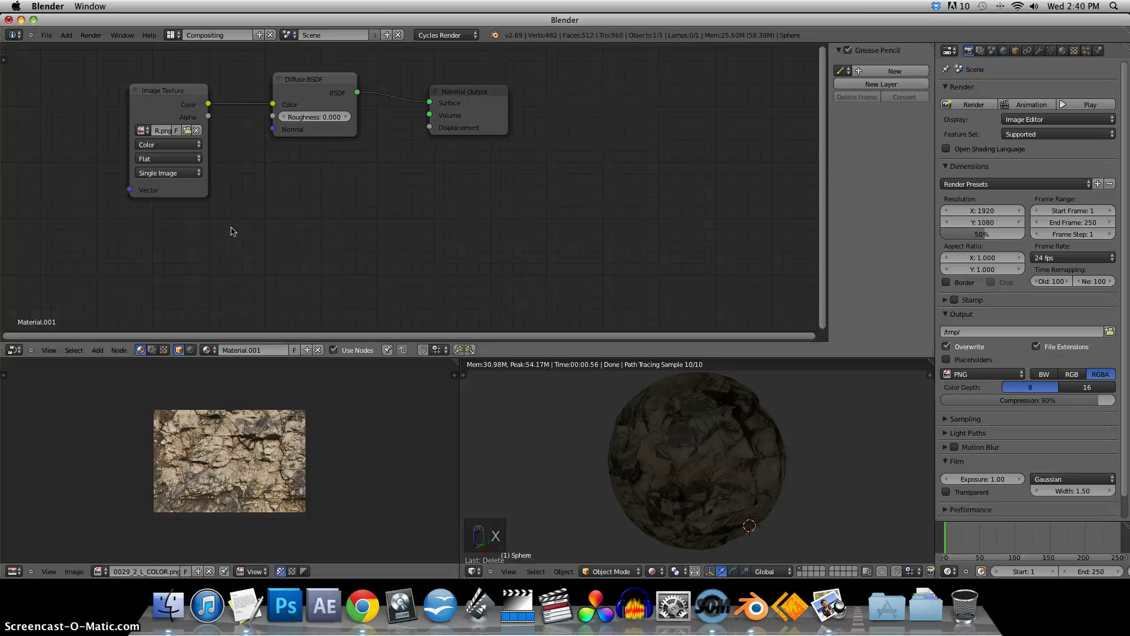
{"action": "key", "text": "shift+a"}
{"action": "mouse_move", "coordinate": [233, 230]}
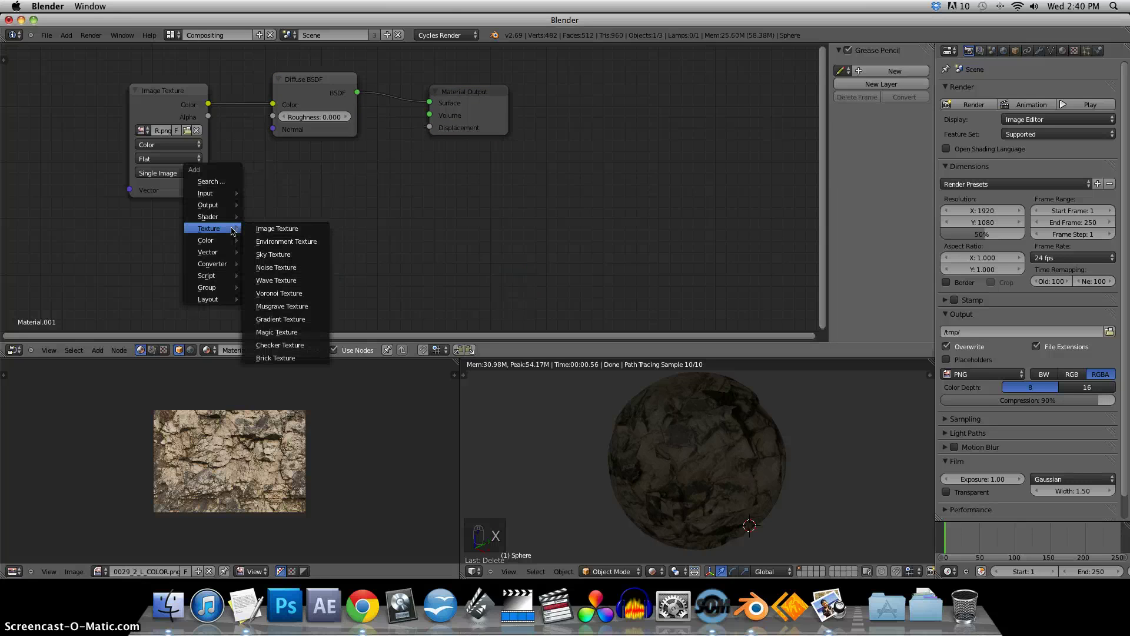
Step: Add a second Image Texture node loaded with RocksArid0029_2_L_DISP.png from Desktop/Rock
{"action": "left_click", "coordinate": [273, 230]}
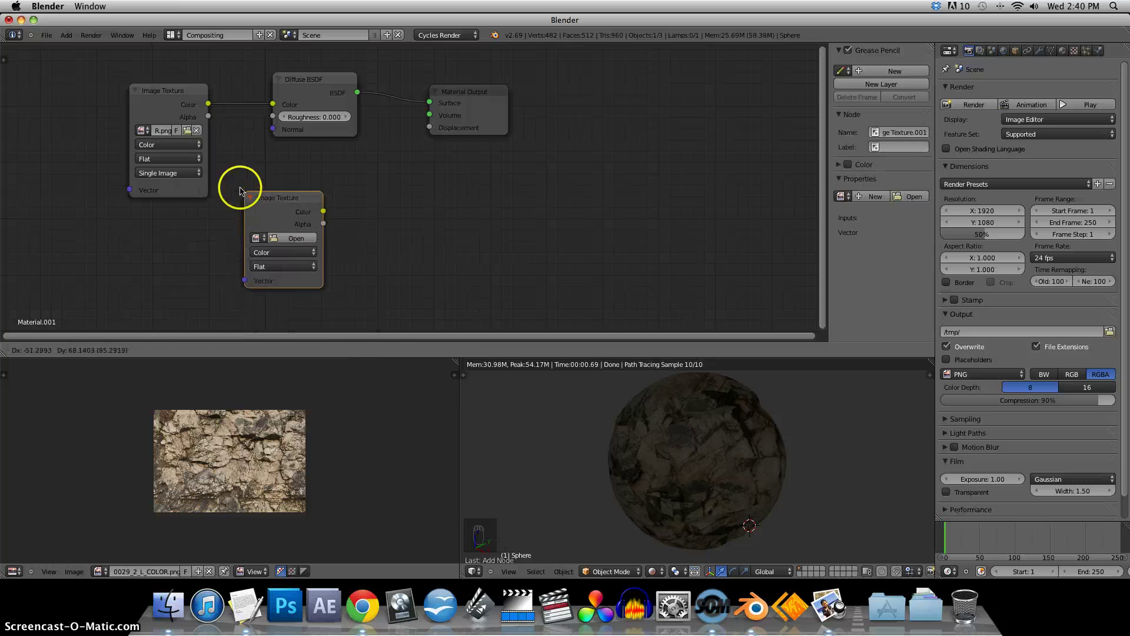
{"action": "left_click", "coordinate": [224, 172]}
{"action": "left_click", "coordinate": [282, 229]}
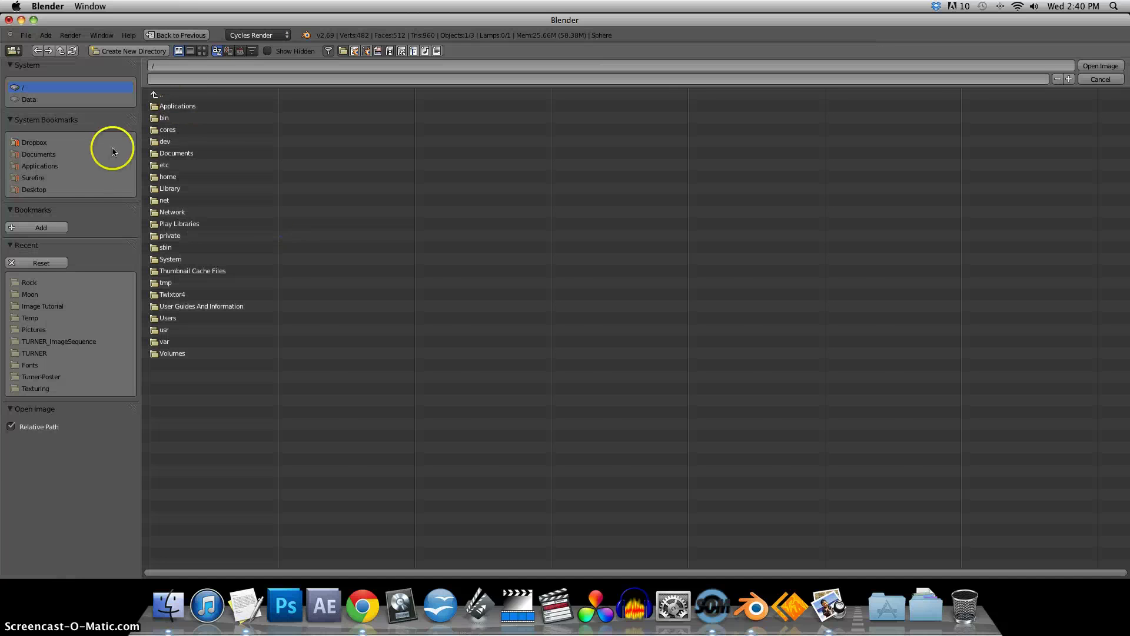
{"action": "left_click", "coordinate": [41, 188]}
{"action": "left_click", "coordinate": [167, 118]}
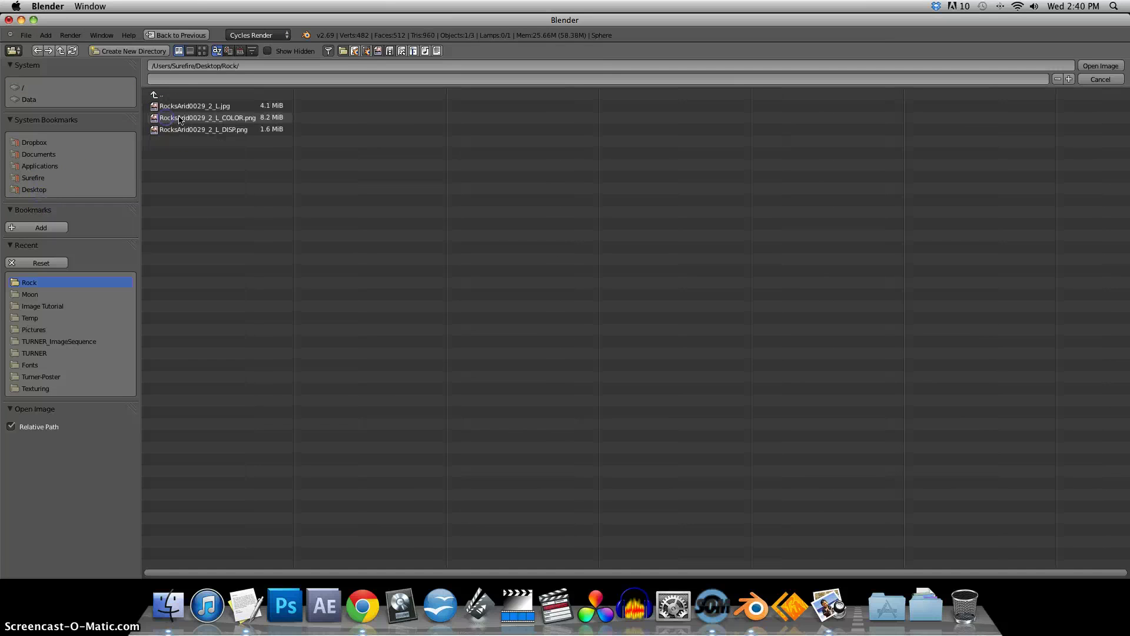
{"action": "left_click", "coordinate": [235, 129]}
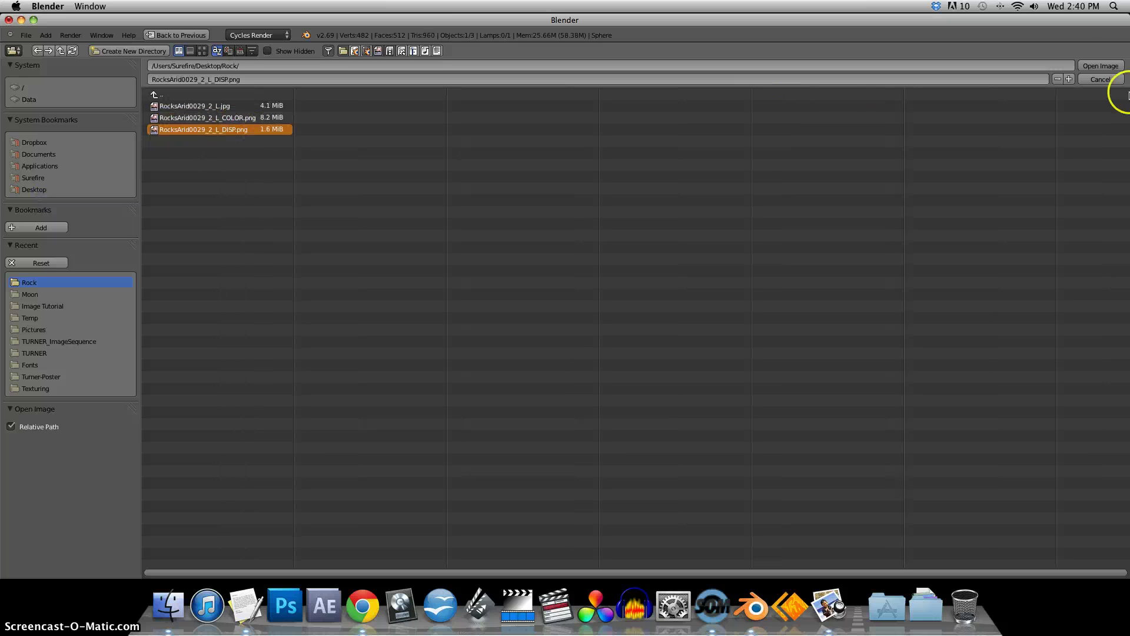
{"action": "left_click", "coordinate": [1100, 66]}
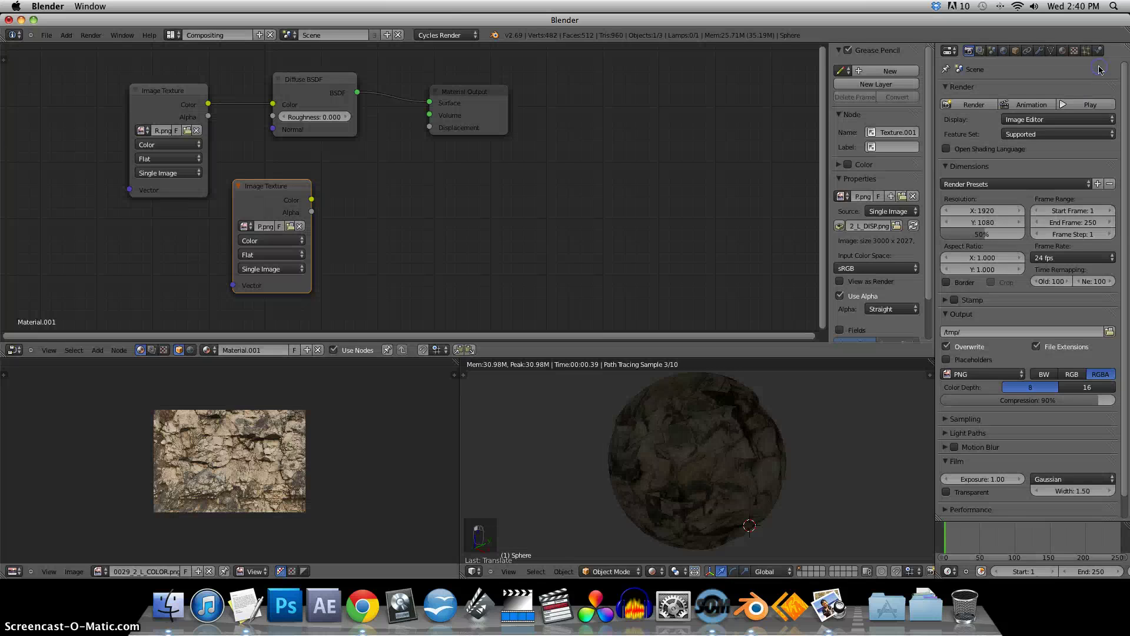
{"action": "left_click_drag", "start_coordinate": [268, 187], "coordinate": [256, 193]}
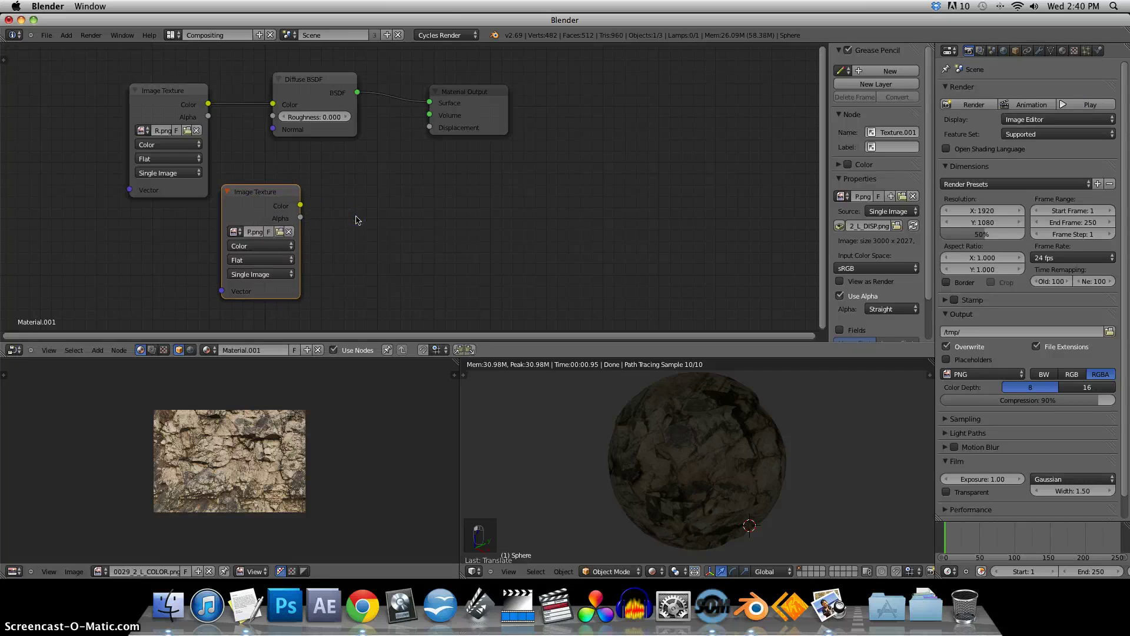
Step: Add a Bump node fed by the DISP texture's Color, with its Normal into Displacement
{"action": "key", "text": "shift+a"}
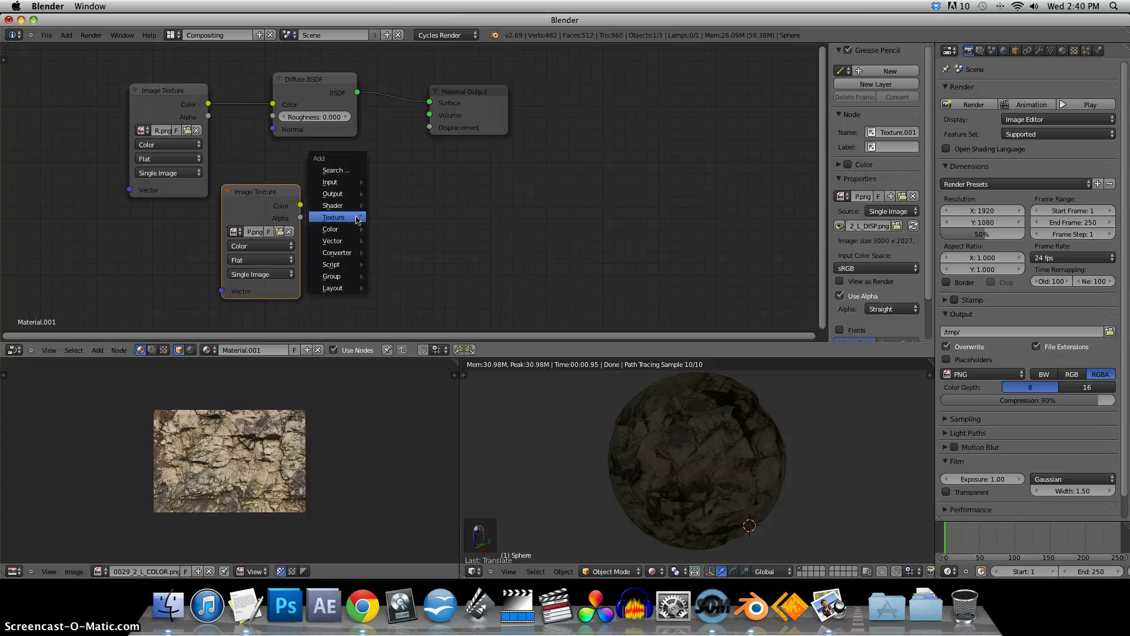
{"action": "mouse_move", "coordinate": [357, 219]}
{"action": "left_click", "coordinate": [350, 241]}
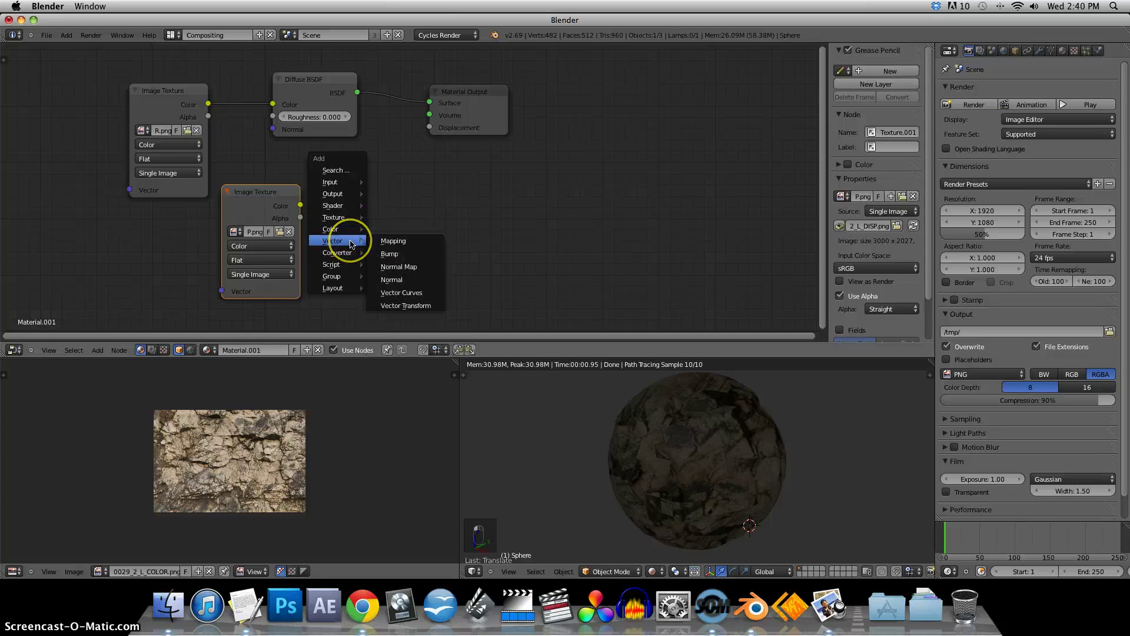
{"action": "left_click", "coordinate": [379, 254]}
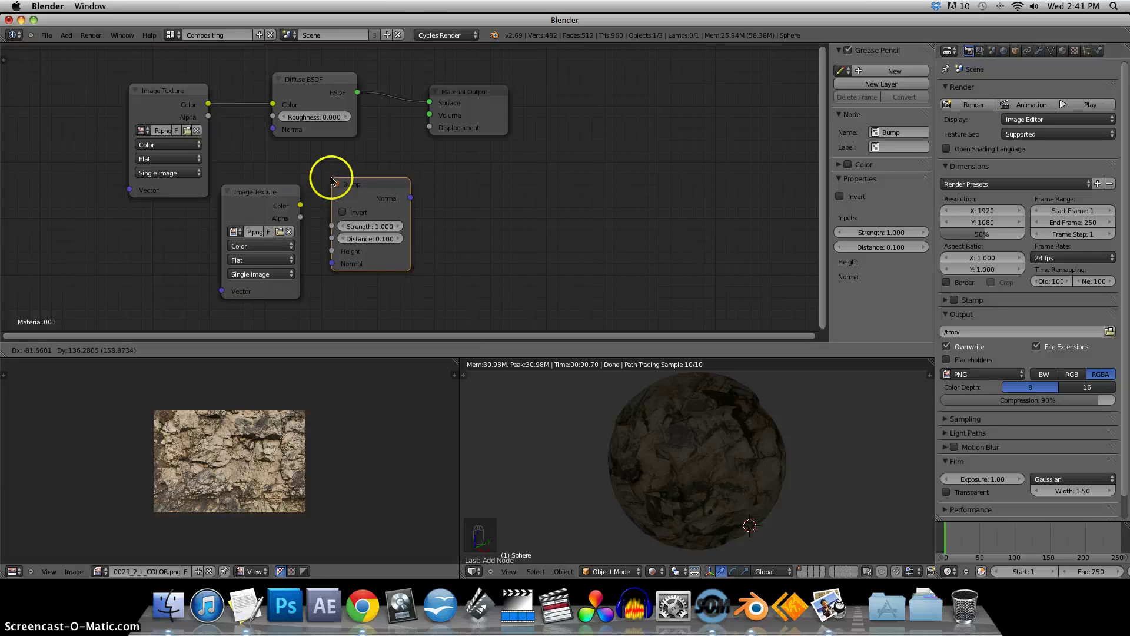
{"action": "left_click", "coordinate": [324, 176]}
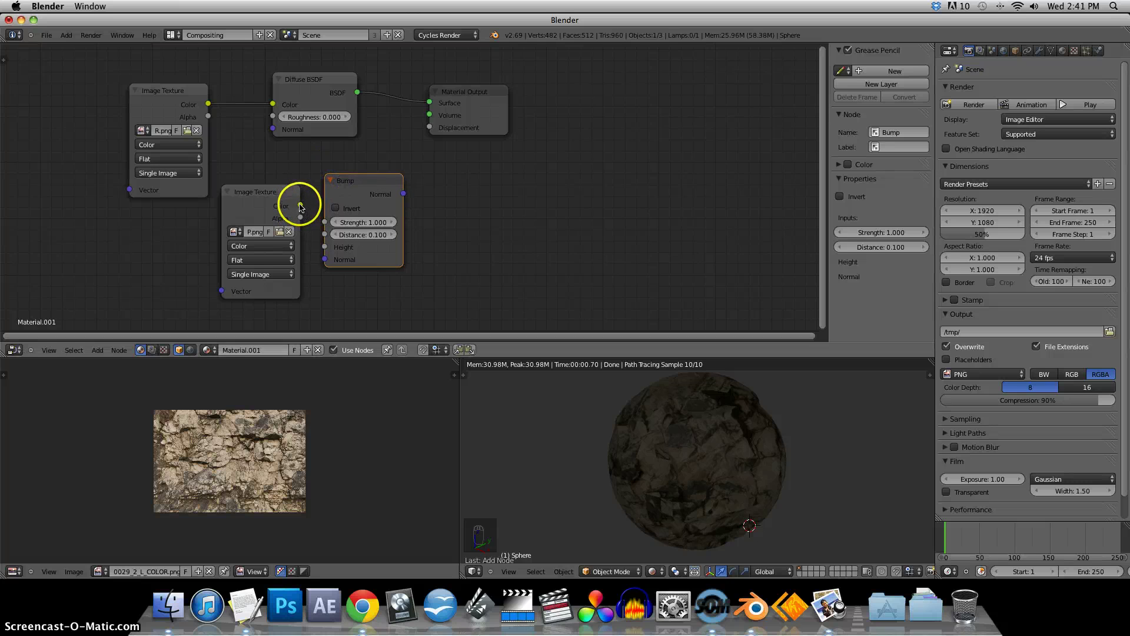
{"action": "left_click_drag", "start_coordinate": [302, 207], "coordinate": [324, 260]}
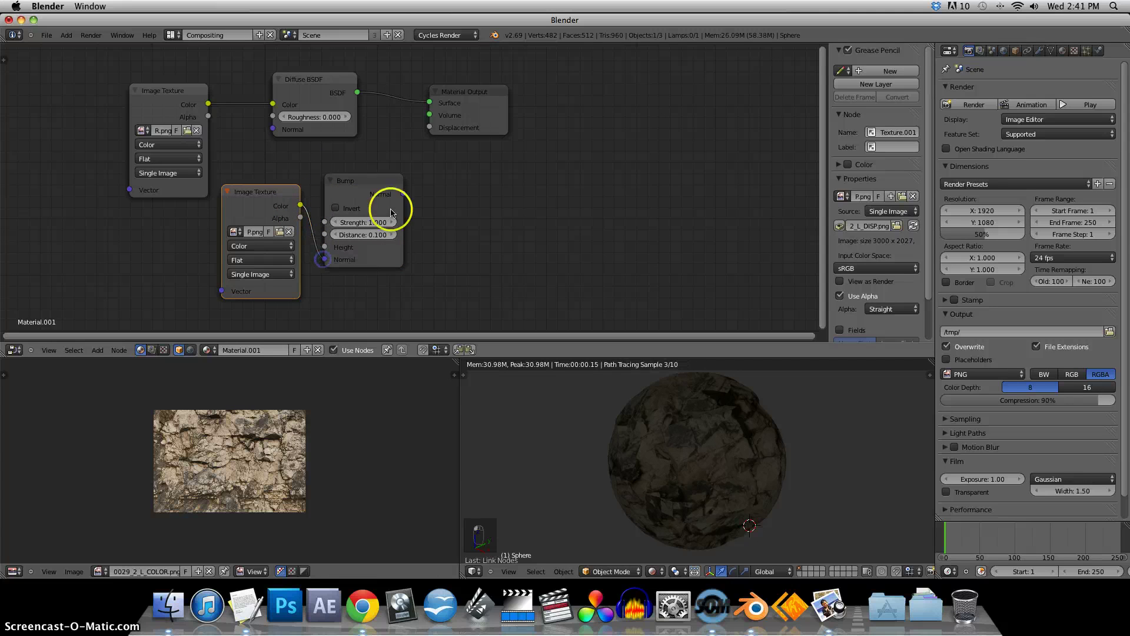
{"action": "left_click_drag", "start_coordinate": [403, 193], "coordinate": [427, 129]}
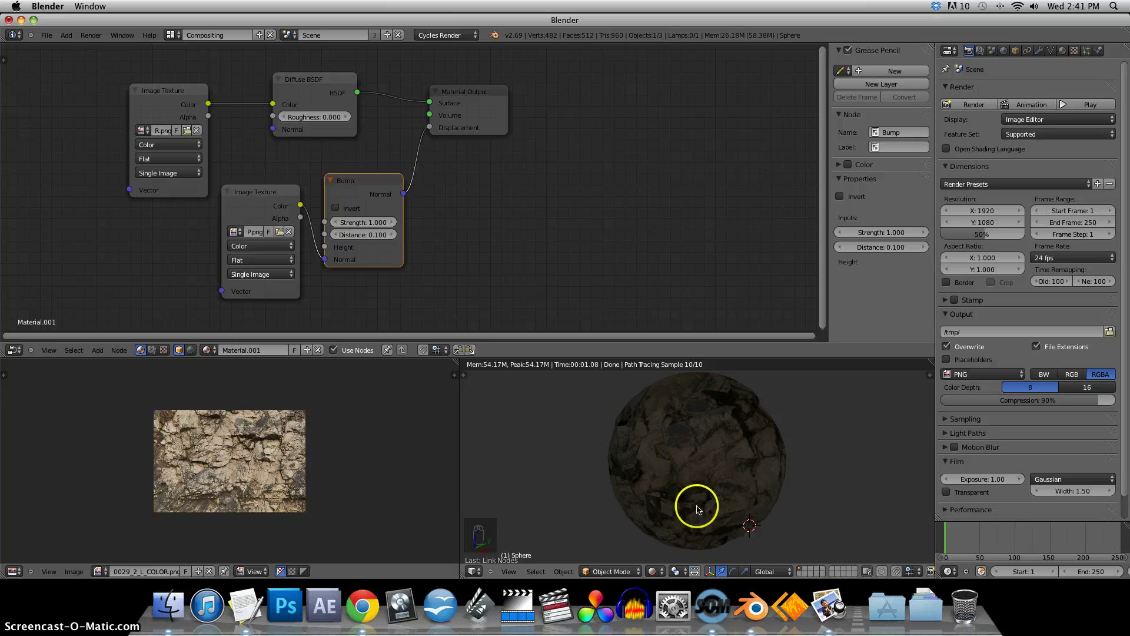
{"action": "scroll", "coordinate": [675, 485], "scroll_direction": "up", "scroll_amount": 2}
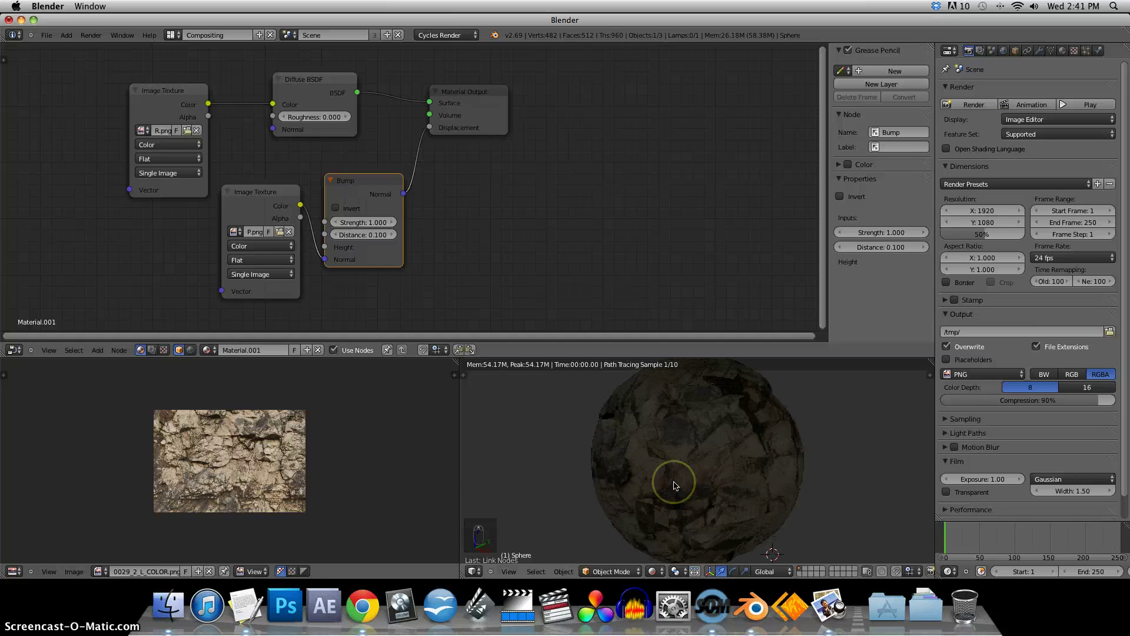
{"action": "scroll", "coordinate": [675, 485], "scroll_direction": "up", "scroll_amount": 2}
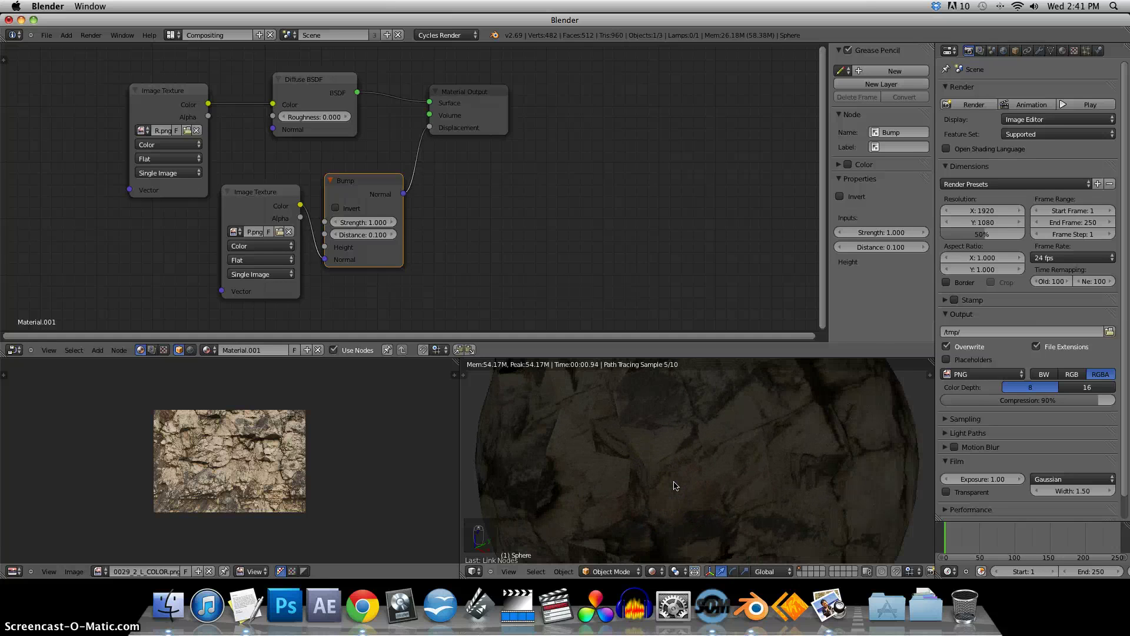
{"action": "scroll", "coordinate": [675, 485], "scroll_direction": "down", "scroll_amount": 2}
{"action": "scroll", "coordinate": [675, 486], "scroll_direction": "down", "scroll_amount": 1}
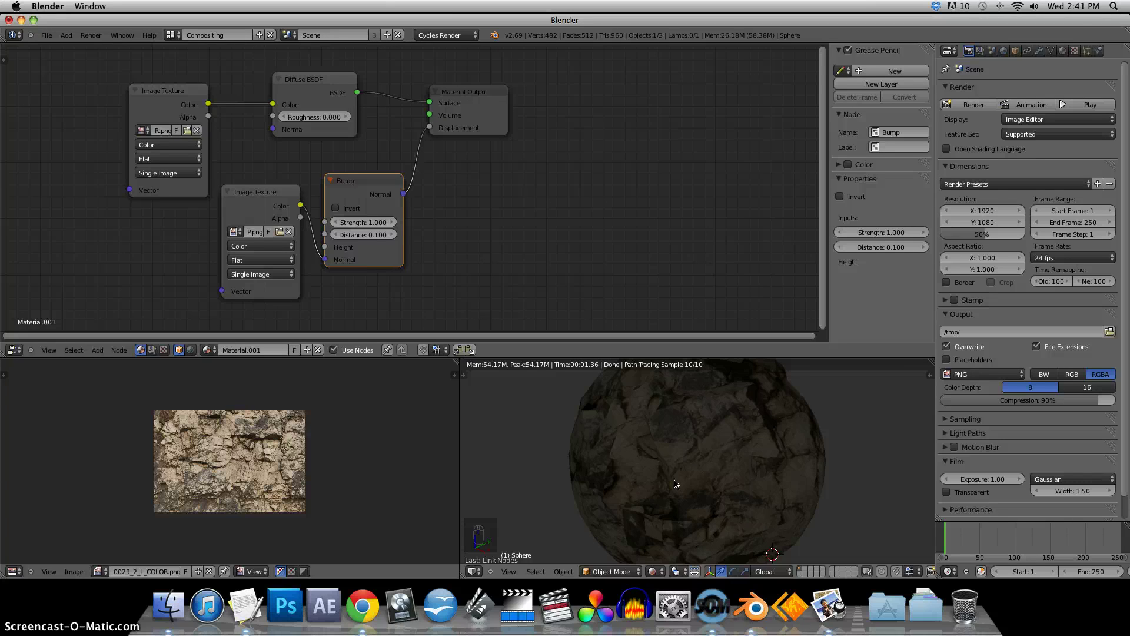
Step: Use Save As to store the project as RockTut.blend in Desktop/Rock
{"action": "key", "text": "super+Tab"}
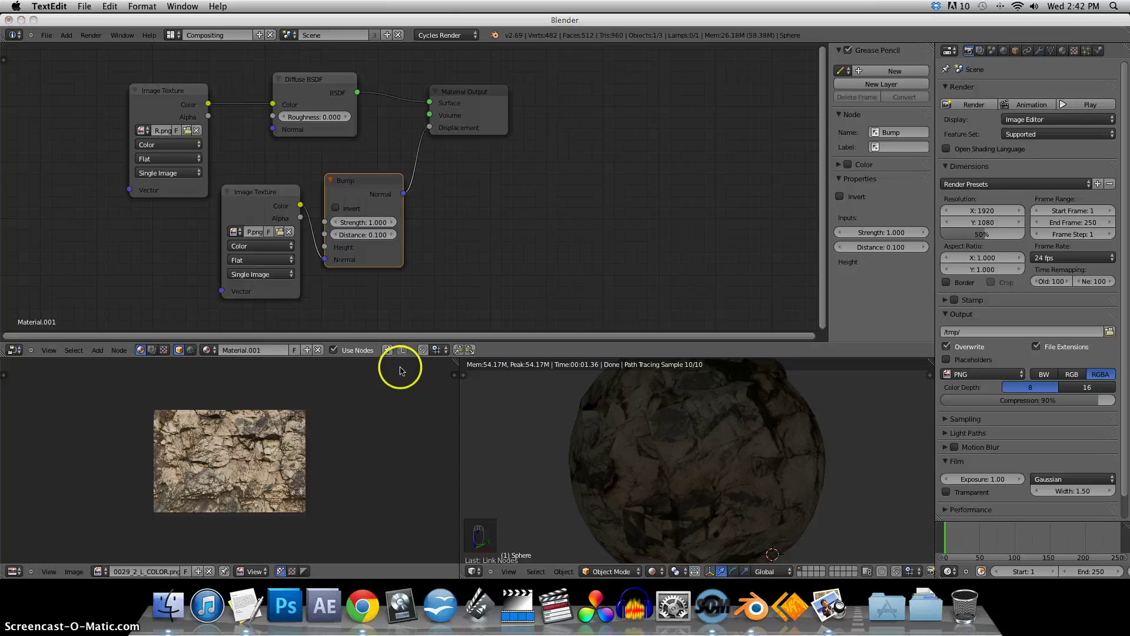
{"action": "left_click", "coordinate": [42, 36]}
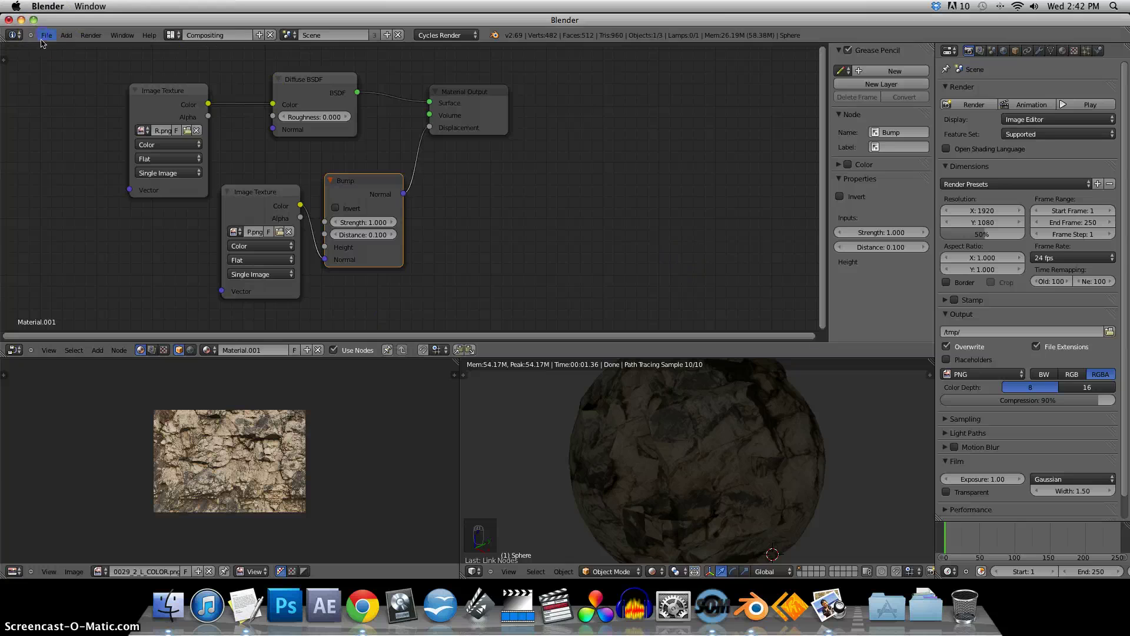
{"action": "left_click", "coordinate": [47, 37]}
{"action": "left_click", "coordinate": [73, 120]}
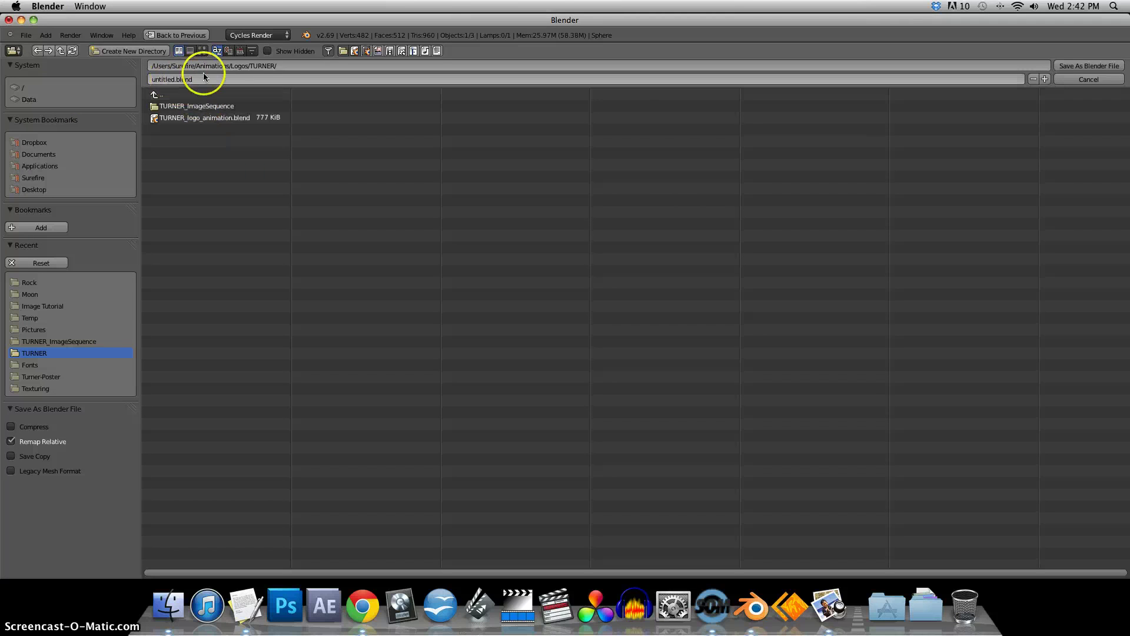
{"action": "left_click", "coordinate": [160, 94]}
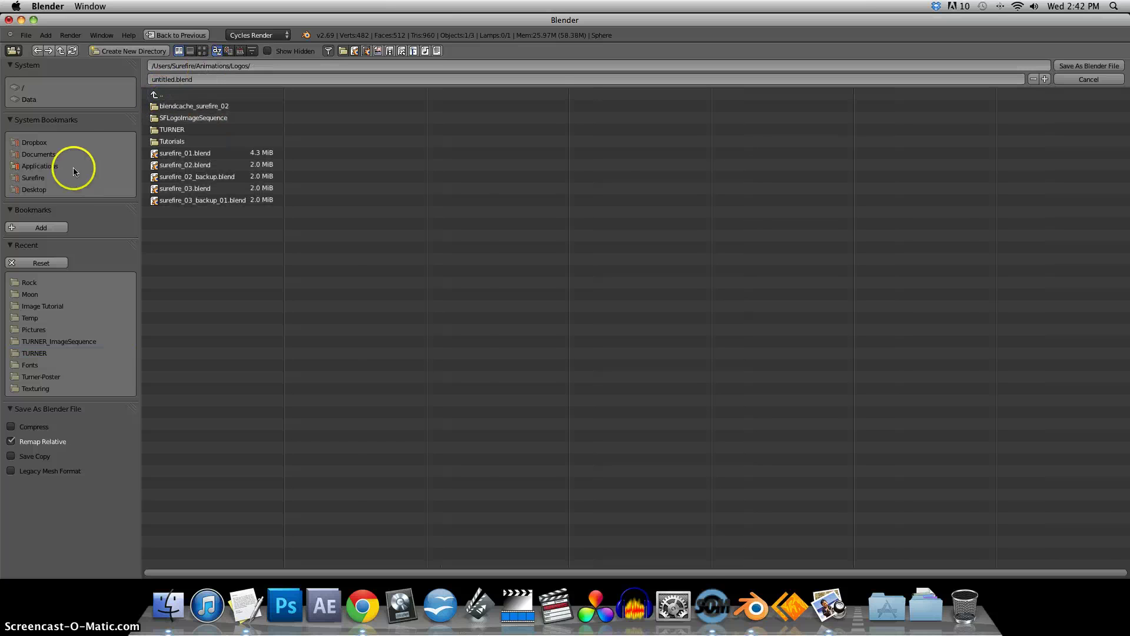
{"action": "left_click", "coordinate": [34, 189]}
{"action": "left_click", "coordinate": [165, 118]}
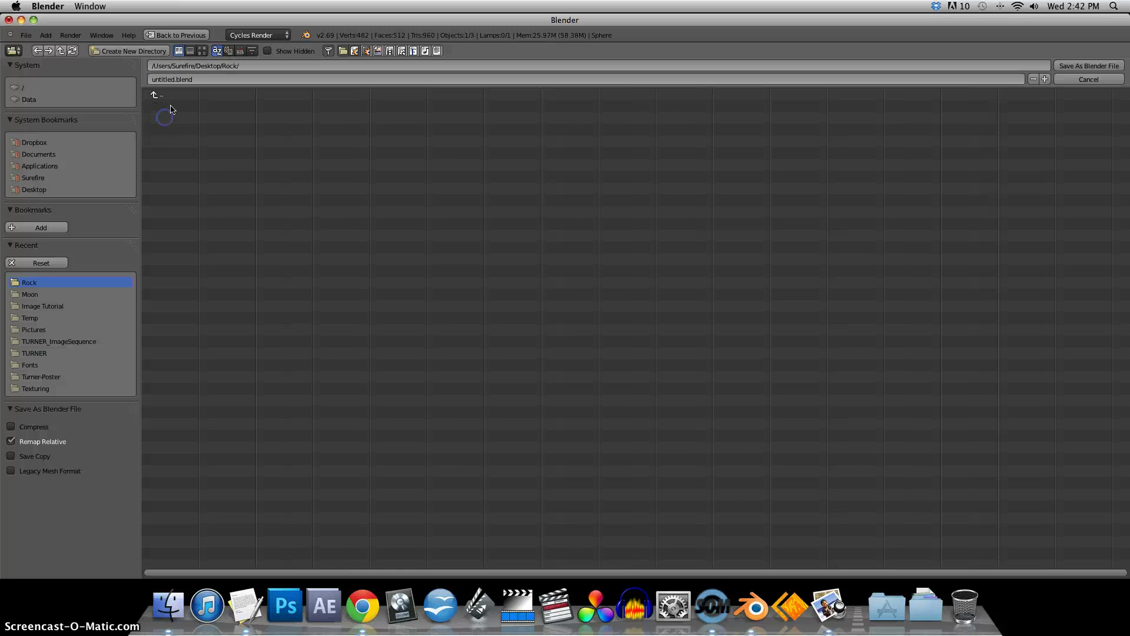
{"action": "left_click", "coordinate": [171, 78]}
{"action": "left_click", "coordinate": [1089, 67]}
{"action": "left_click", "coordinate": [1088, 67]}
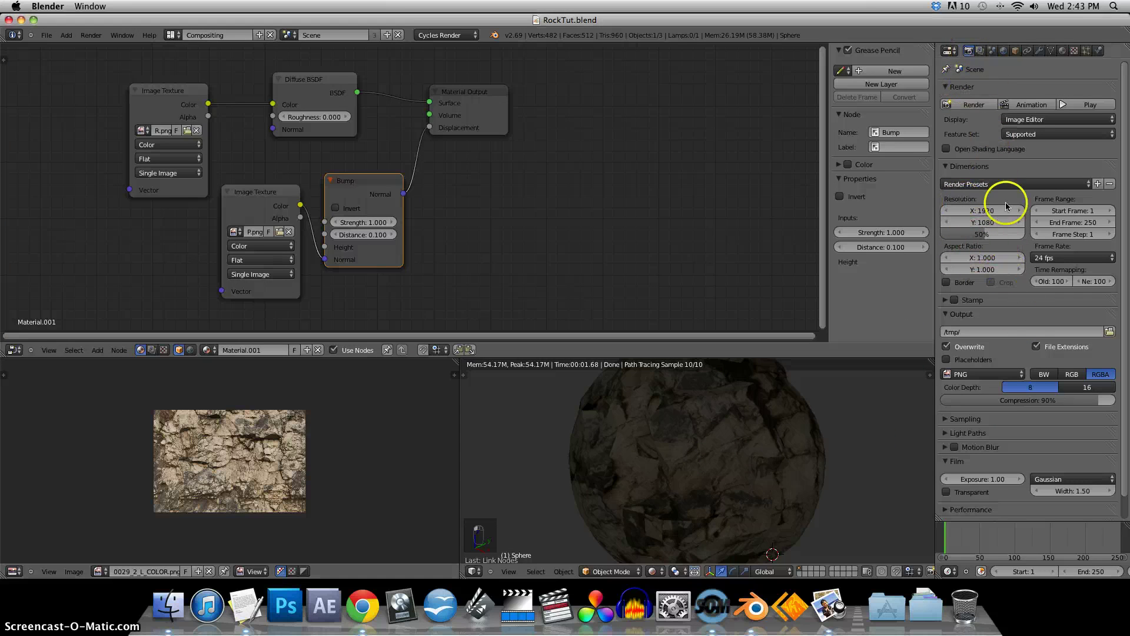
Step: Set resolution to 100% and render samples to 1000, then switch the viewport to Solid shading
{"action": "left_click", "coordinate": [982, 234]}
{"action": "type", "text": "100"}
{"action": "key", "text": "Return"}
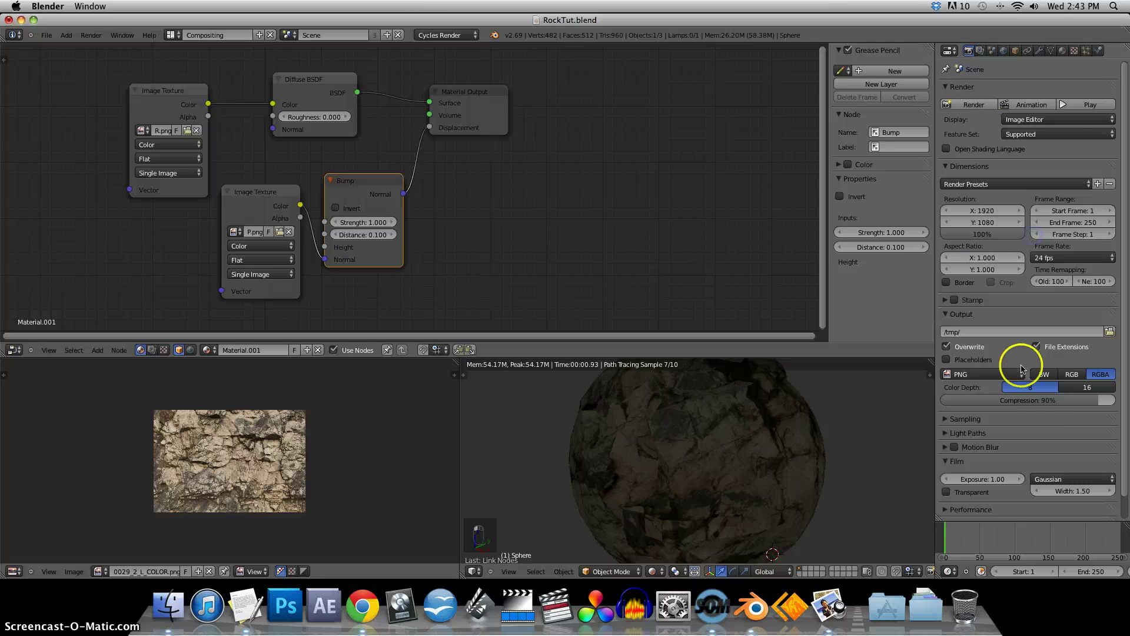
{"action": "left_click", "coordinate": [949, 419]}
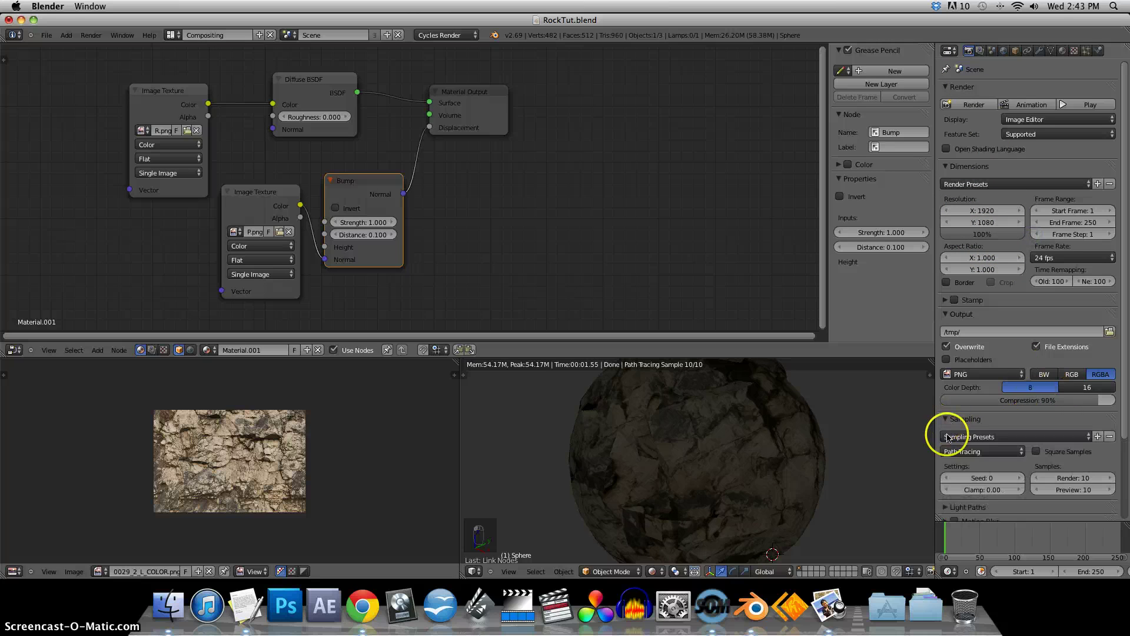
{"action": "left_click", "coordinate": [1082, 478]}
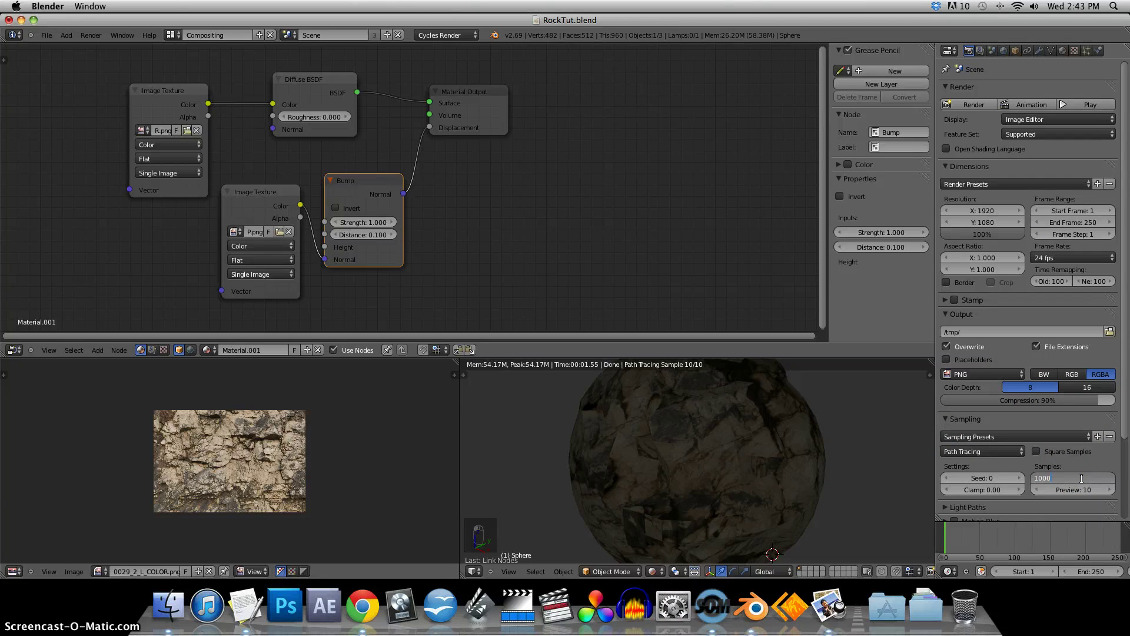
{"action": "type", "text": "1000"}
{"action": "key", "text": "Return"}
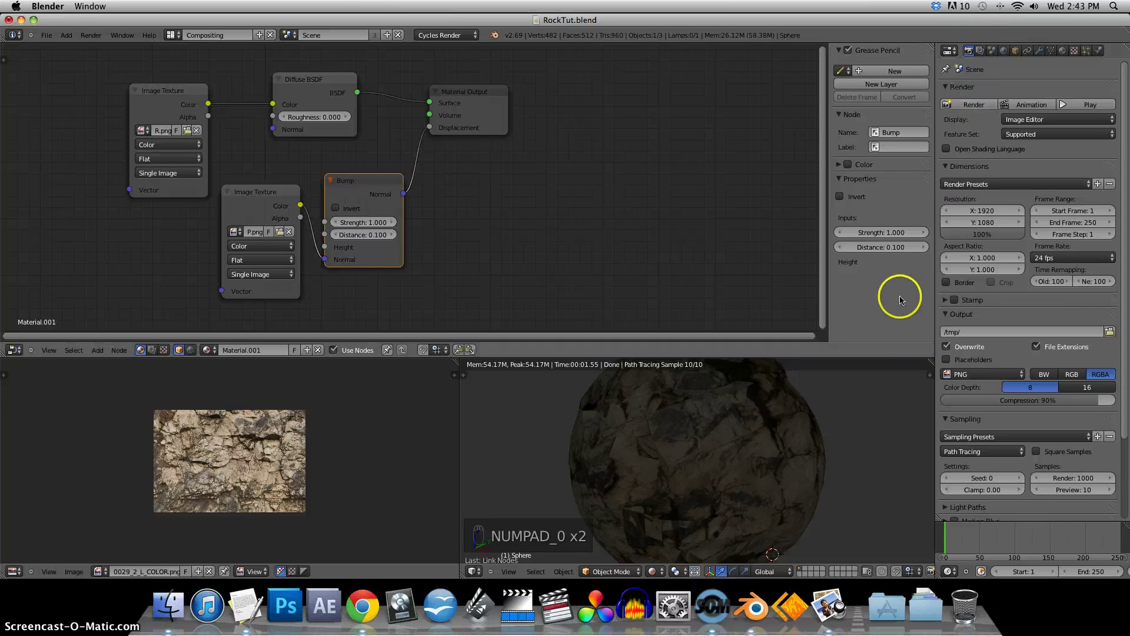
{"action": "left_click", "coordinate": [675, 572]}
{"action": "left_click", "coordinate": [674, 531]}
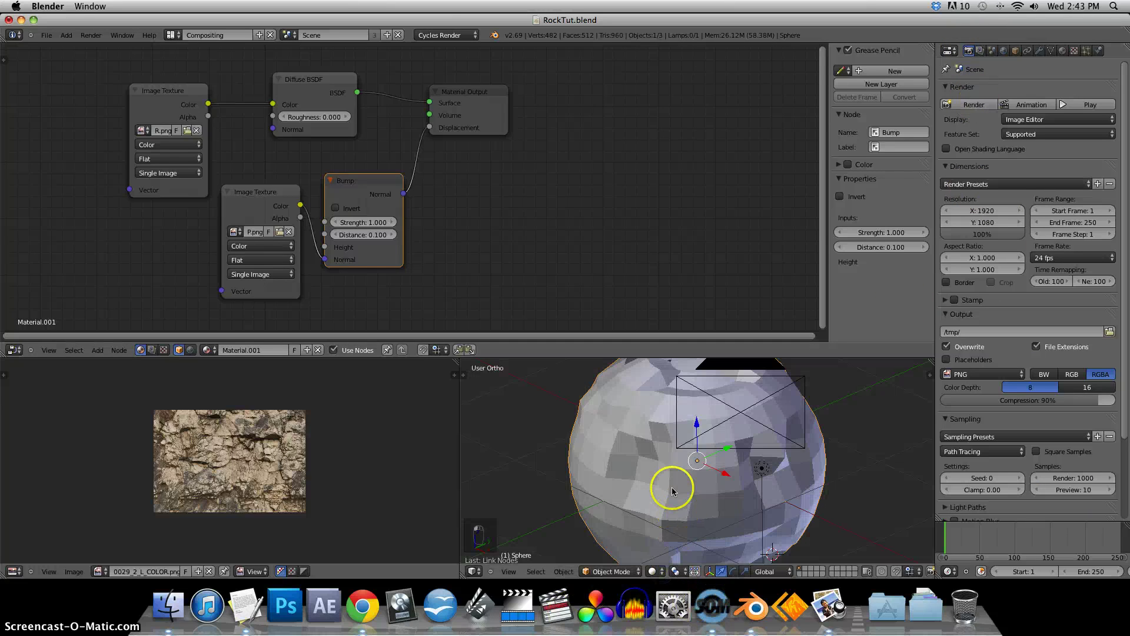
Step: Move the existing lamp slightly and set its size to 0.5
{"action": "scroll", "coordinate": [673, 490], "scroll_direction": "down", "scroll_amount": 5}
{"action": "right_click_drag", "start_coordinate": [739, 449], "coordinate": [736, 458]}
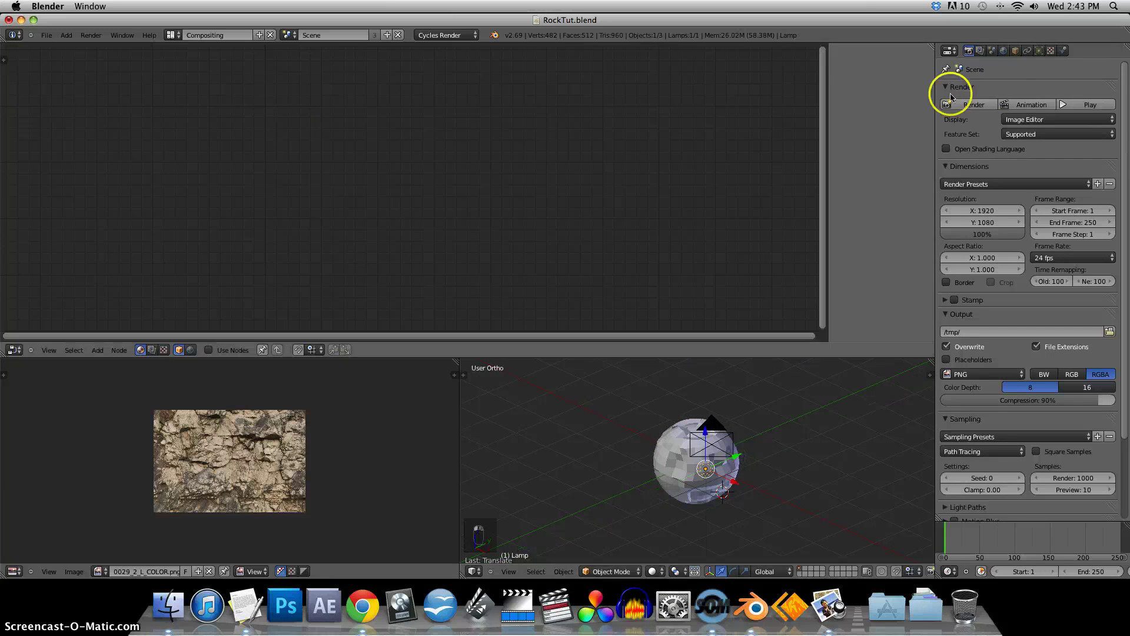
{"action": "left_click", "coordinate": [1037, 52]}
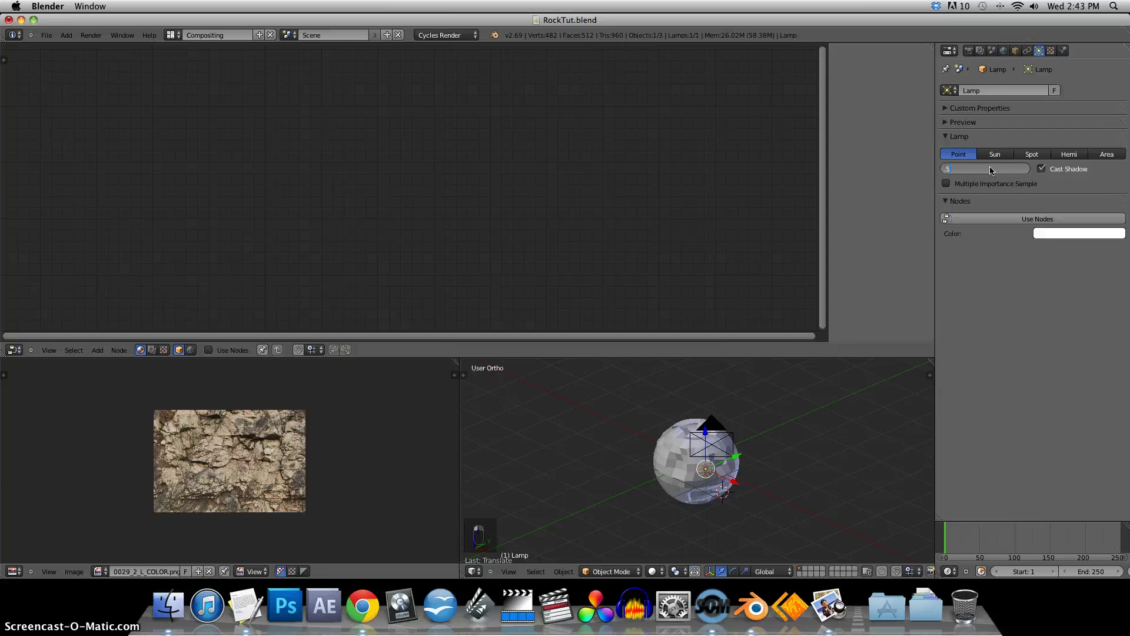
{"action": "key", "text": "Return"}
Step: Add a spot lamp at the 3D cursor and move it along the Y axis
{"action": "left_click", "coordinate": [654, 411]}
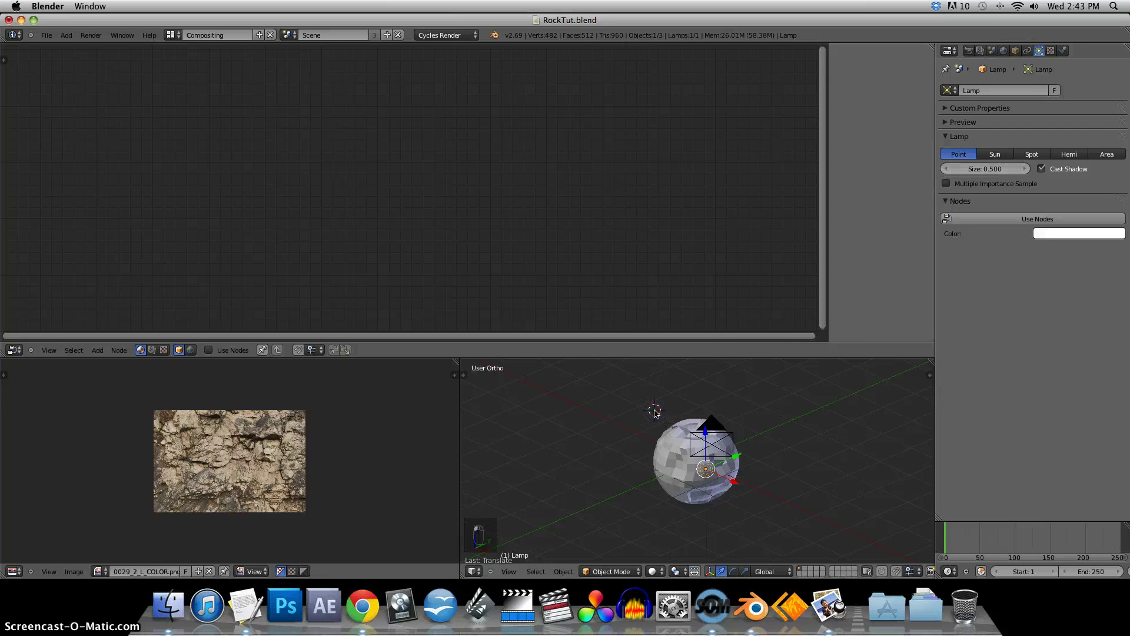
{"action": "key", "text": "shift+a"}
{"action": "mouse_move", "coordinate": [651, 535]}
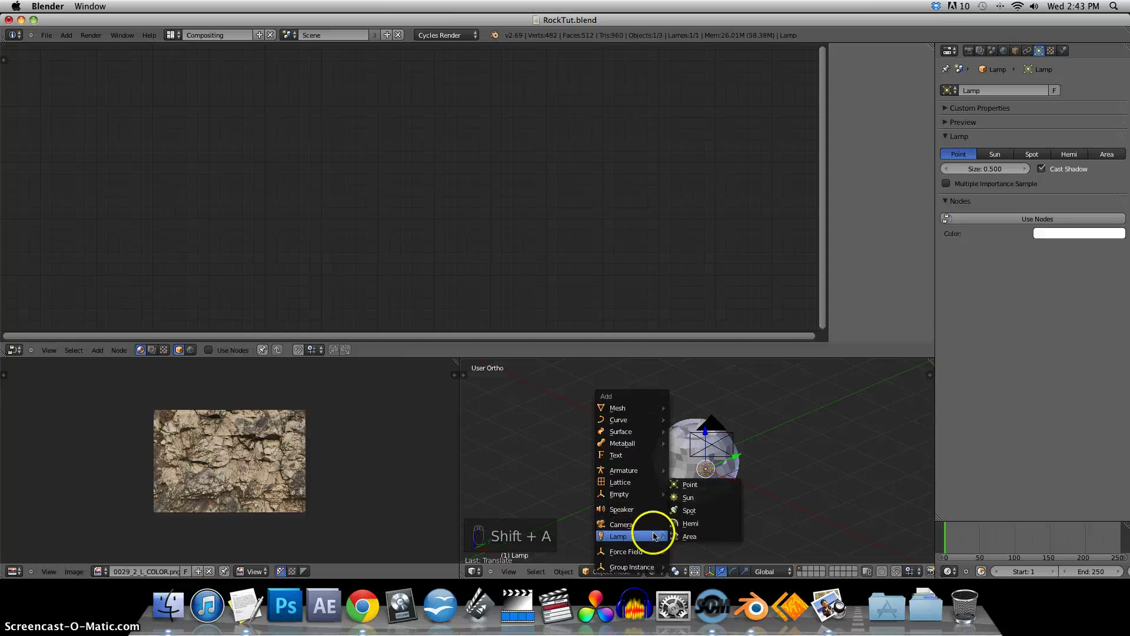
{"action": "left_click", "coordinate": [690, 510]}
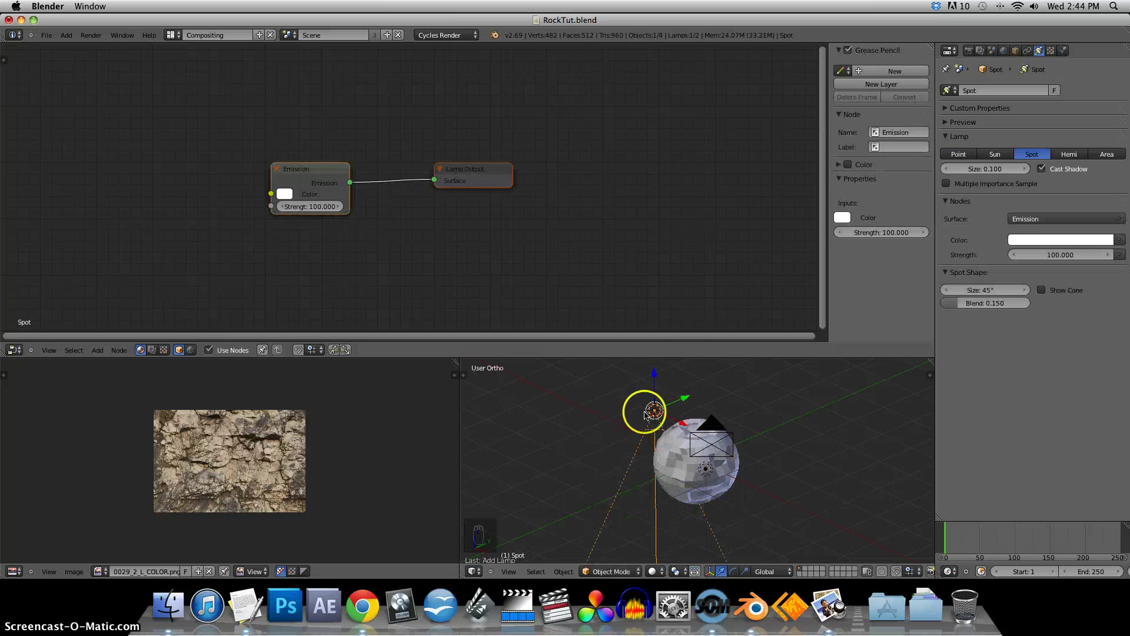
{"action": "left_click_drag", "start_coordinate": [687, 398], "coordinate": [623, 358]}
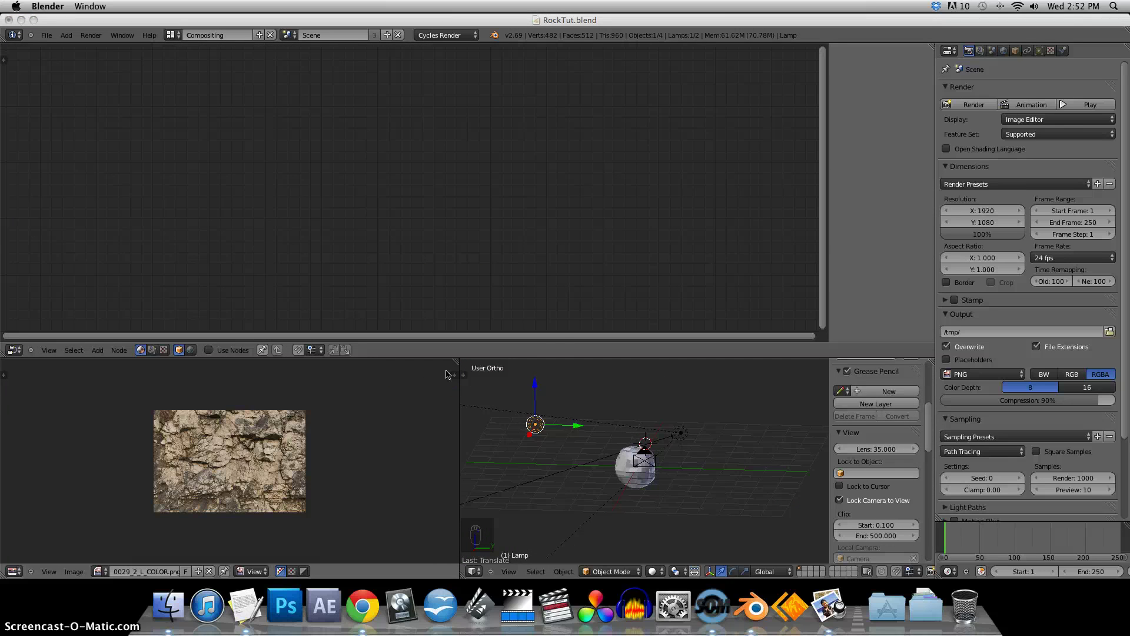
Step: Switch to camera view and set the World colour to black
{"action": "left_click", "coordinate": [590, 376]}
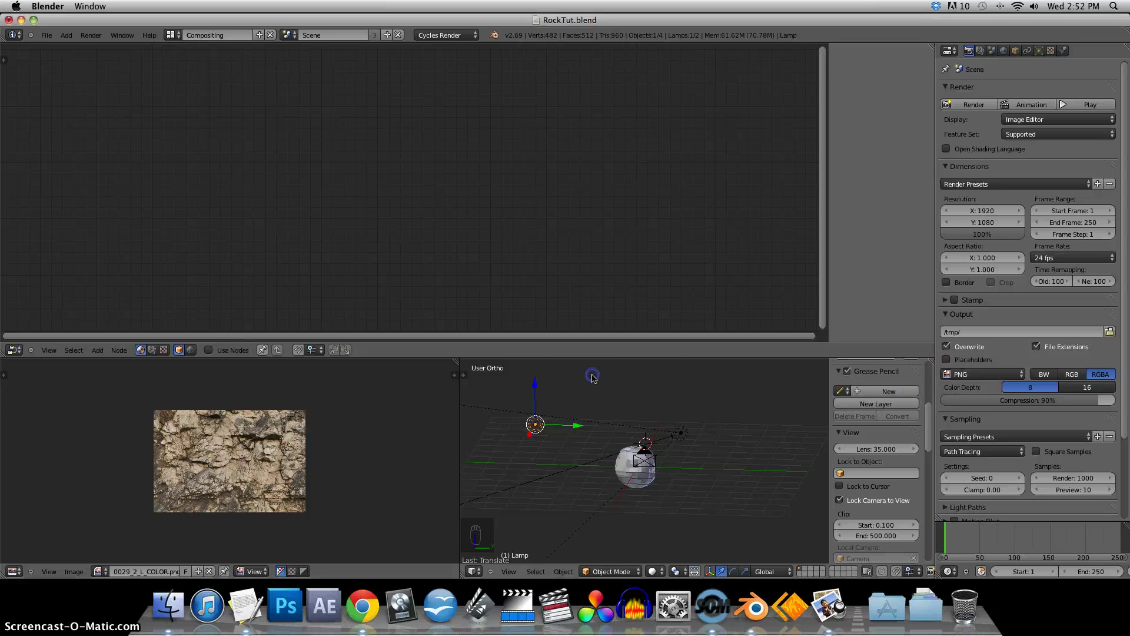
{"action": "key", "text": "KP_0"}
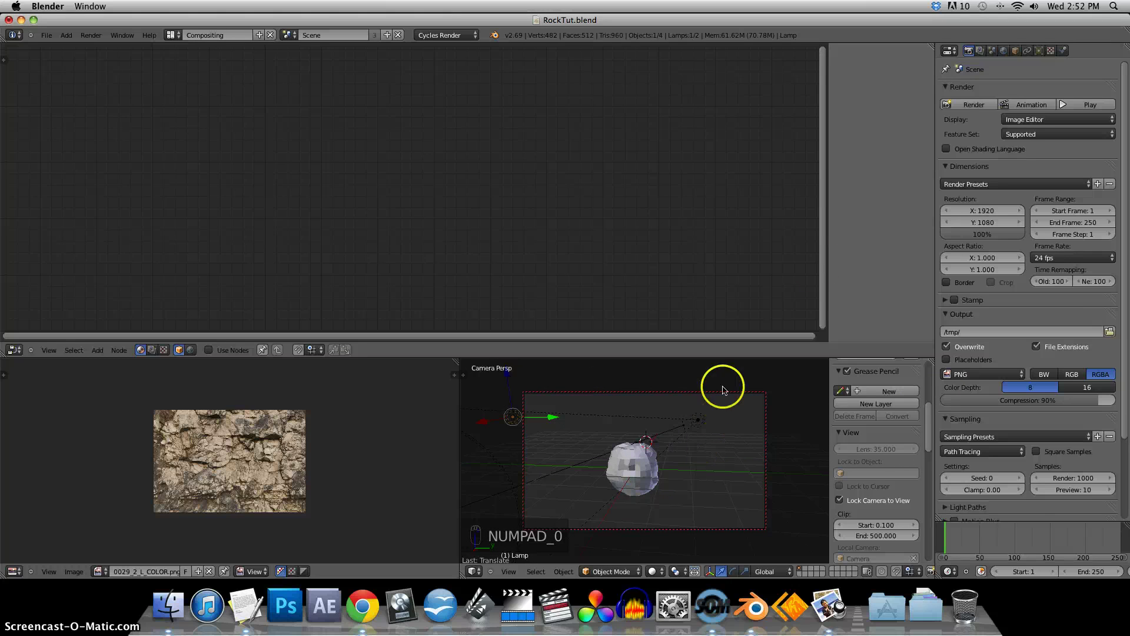
{"action": "left_click", "coordinate": [1003, 50]}
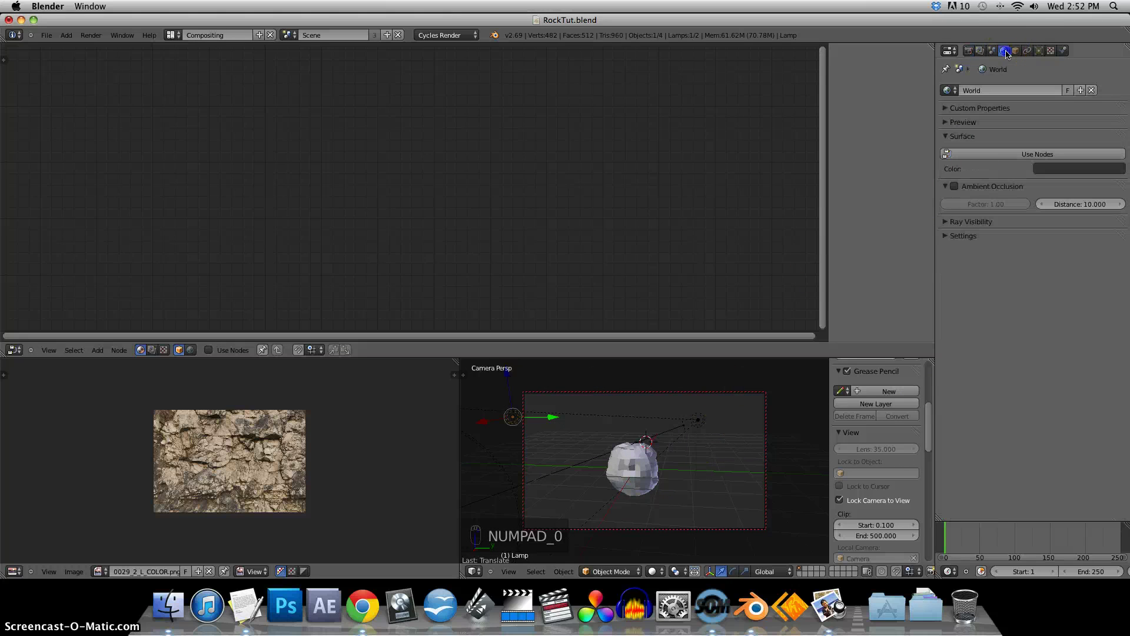
{"action": "left_click", "coordinate": [1054, 169]}
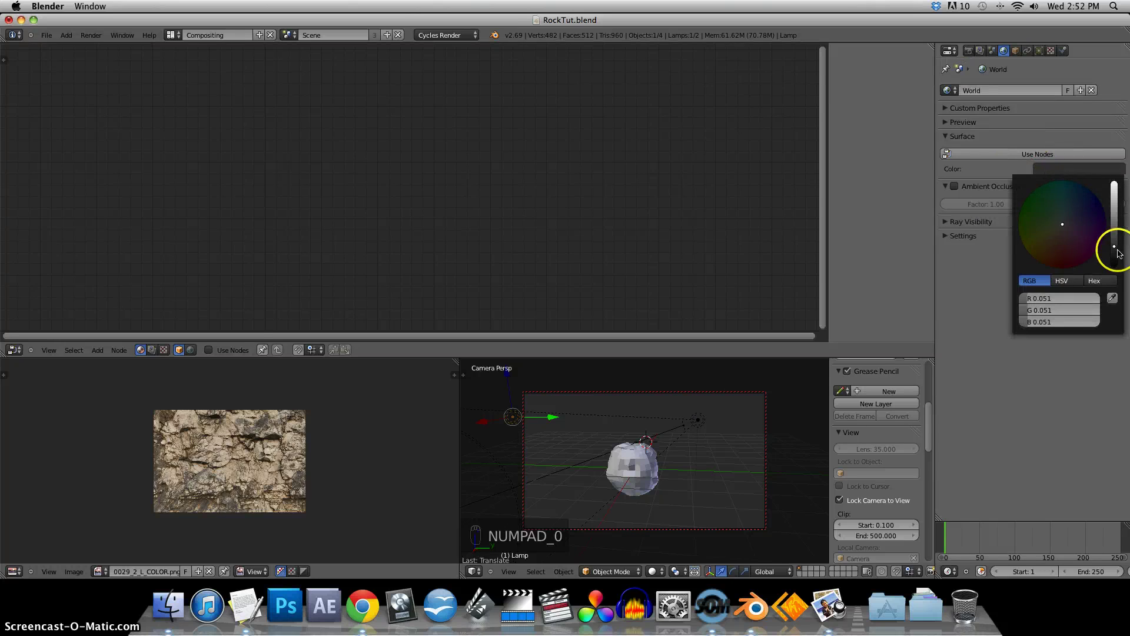
{"action": "left_click", "coordinate": [1115, 264]}
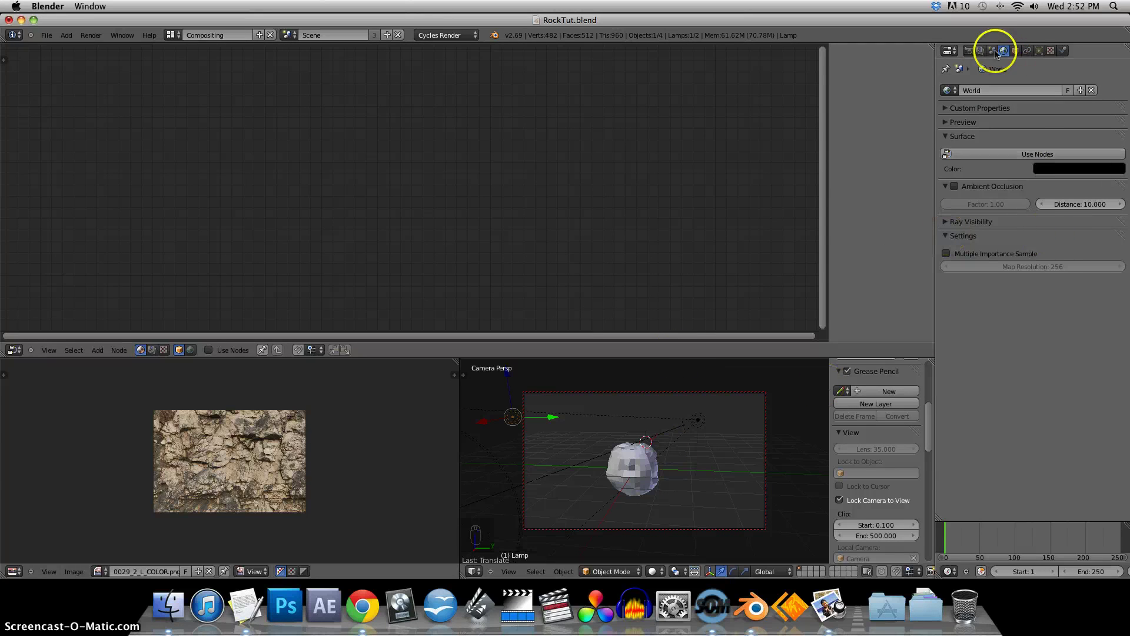
{"action": "left_click", "coordinate": [968, 51]}
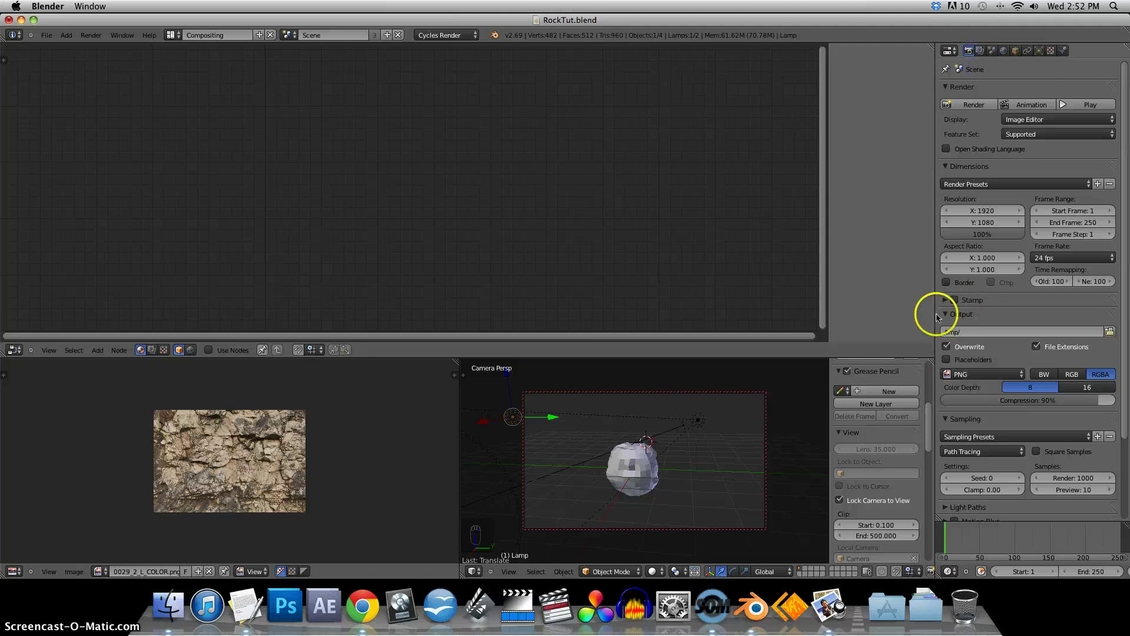
Step: Start the final Cycles render of the rock sphere from the Render properties panel
{"action": "left_click", "coordinate": [979, 105]}
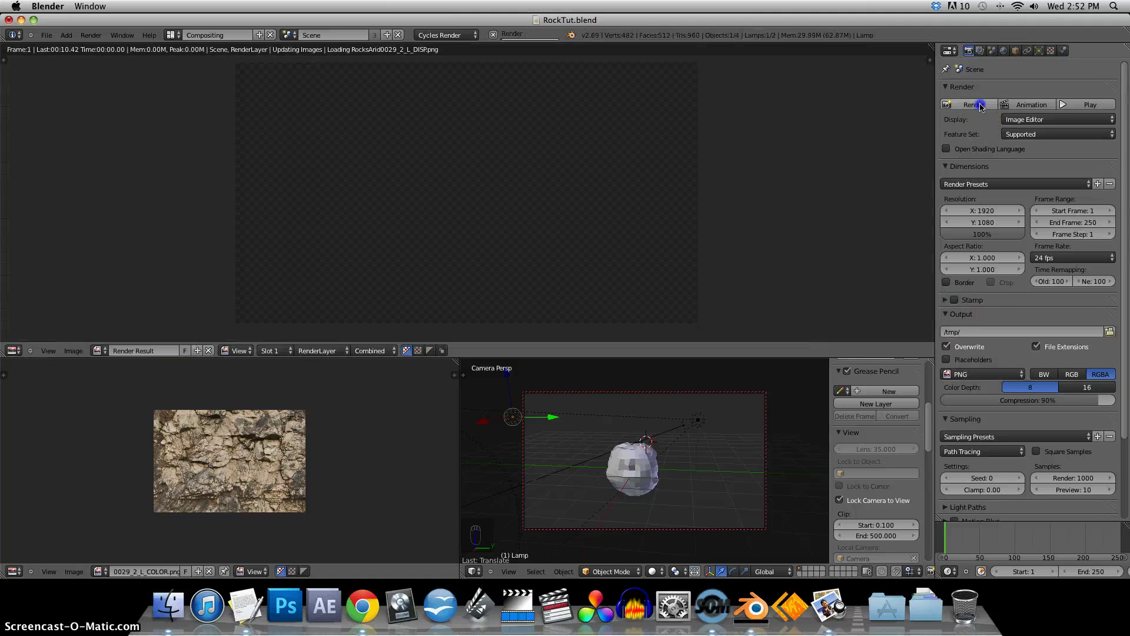